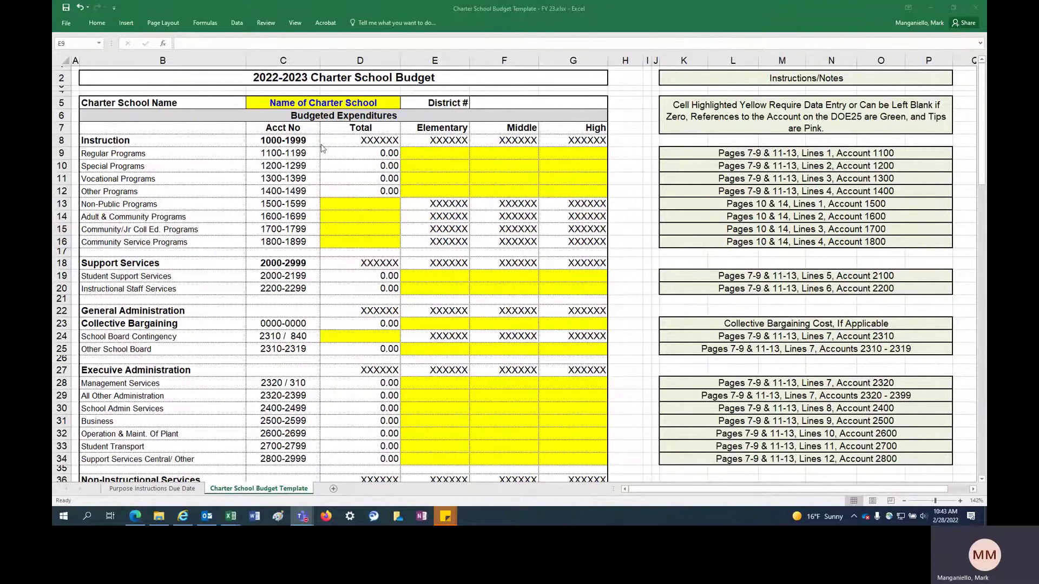
Bring the FY 23 workbook forward and show its Purpose Instructions Due Date sheet with the HB442 link
click(346, 252)
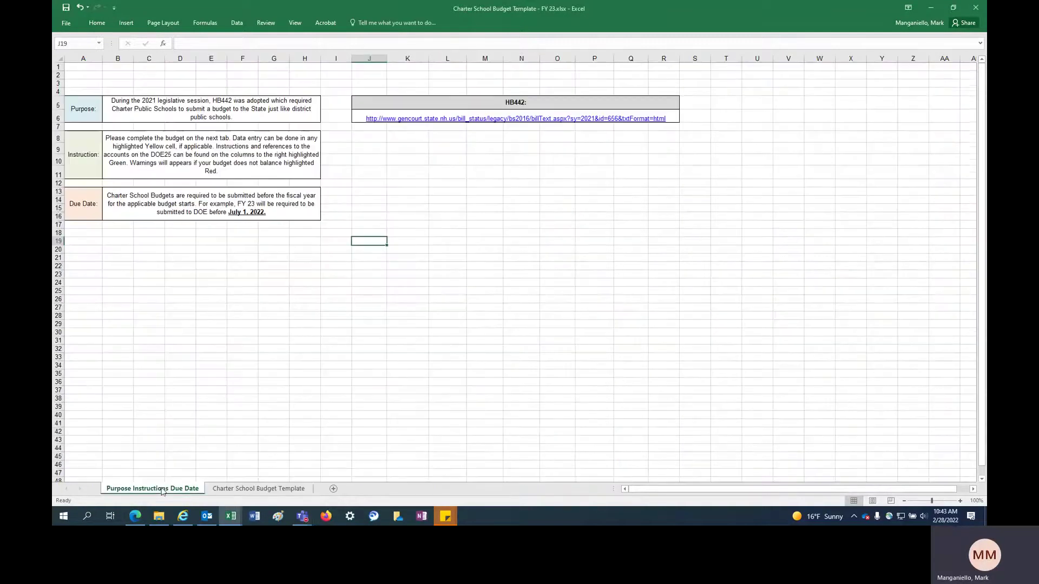
click(154, 489)
click(143, 104)
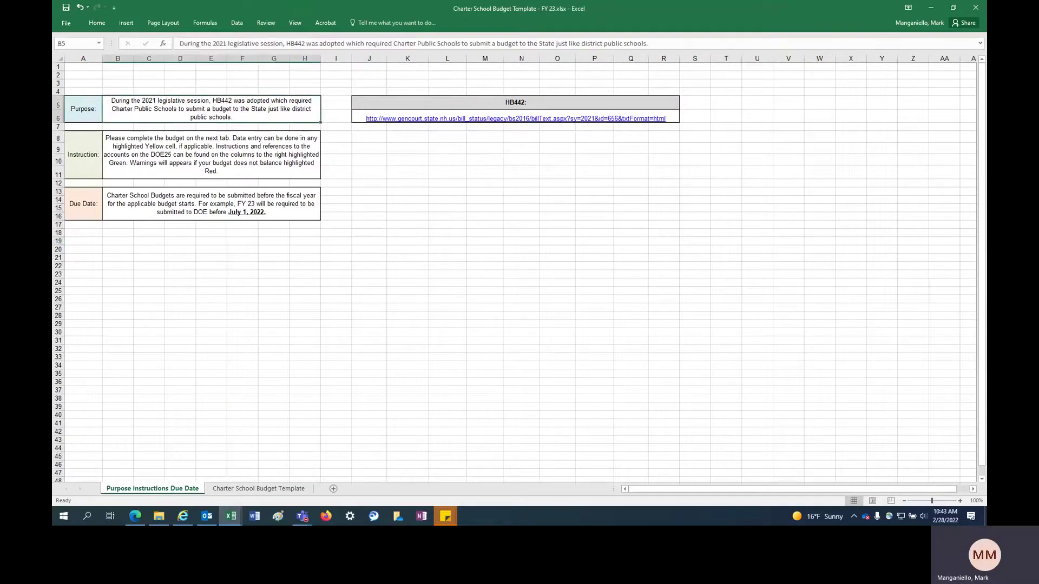
click(247, 139)
click(237, 105)
click(160, 145)
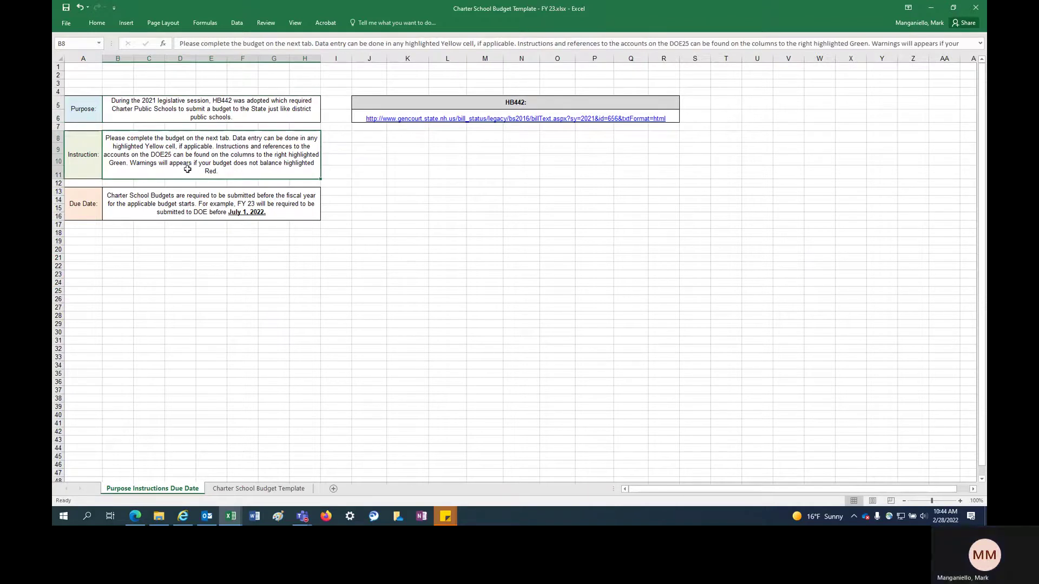
click(234, 489)
click(162, 488)
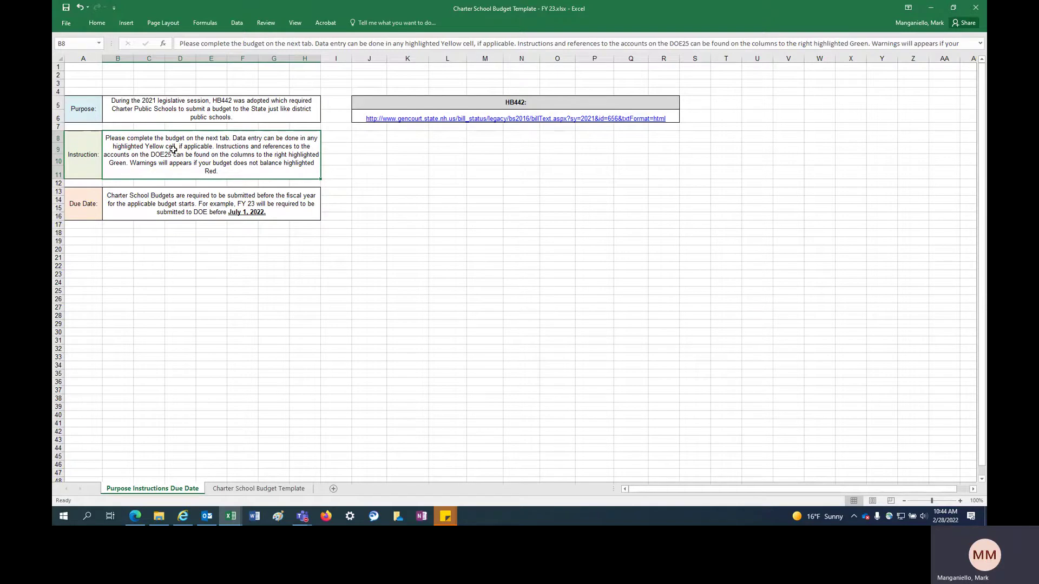
click(203, 224)
click(188, 161)
click(233, 203)
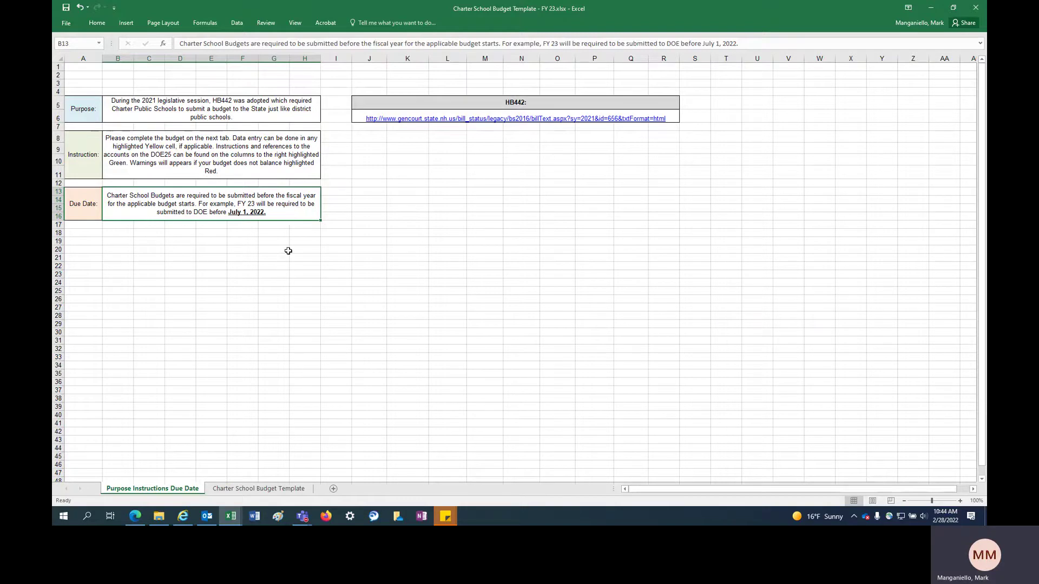
click(276, 231)
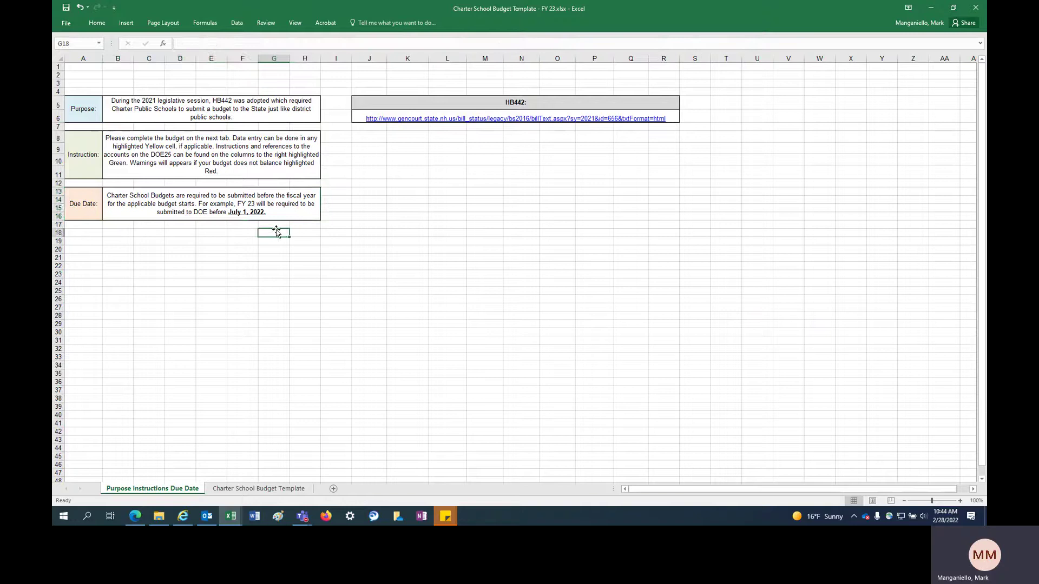
click(244, 223)
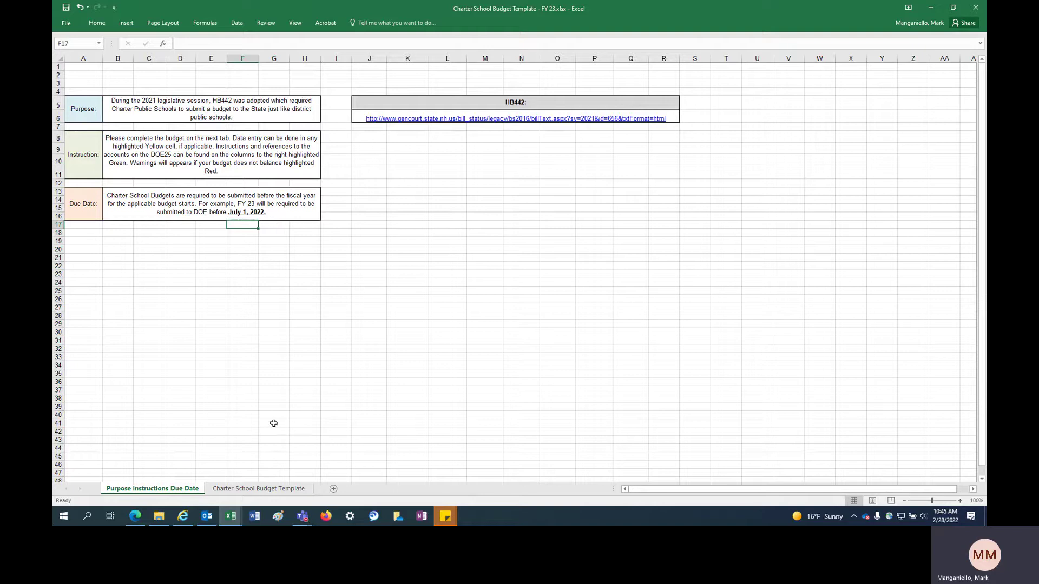
Open the Charter School Budget Template sheet and look over the Regular Programs entry cells
click(238, 489)
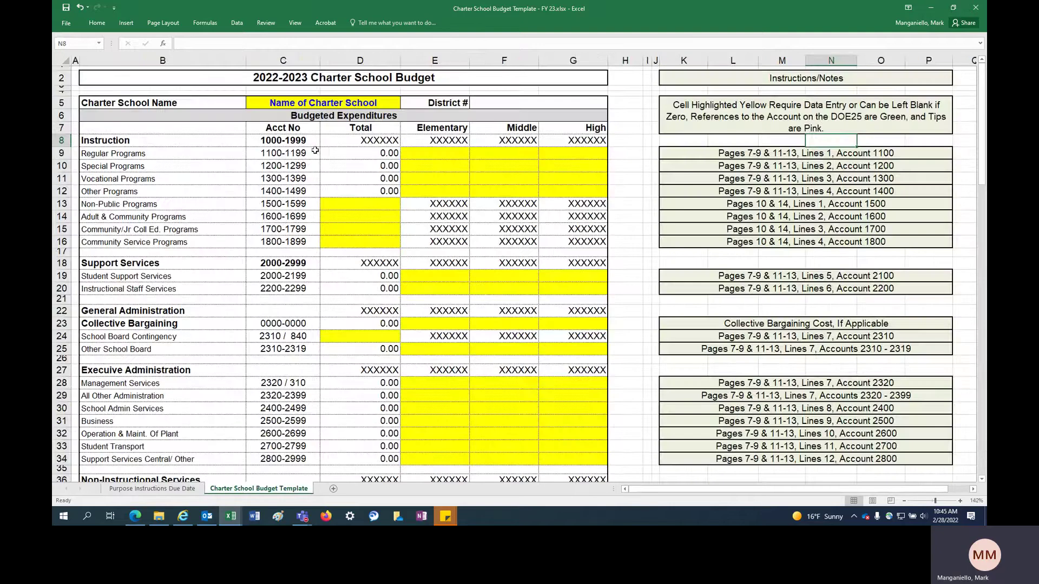
click(323, 102)
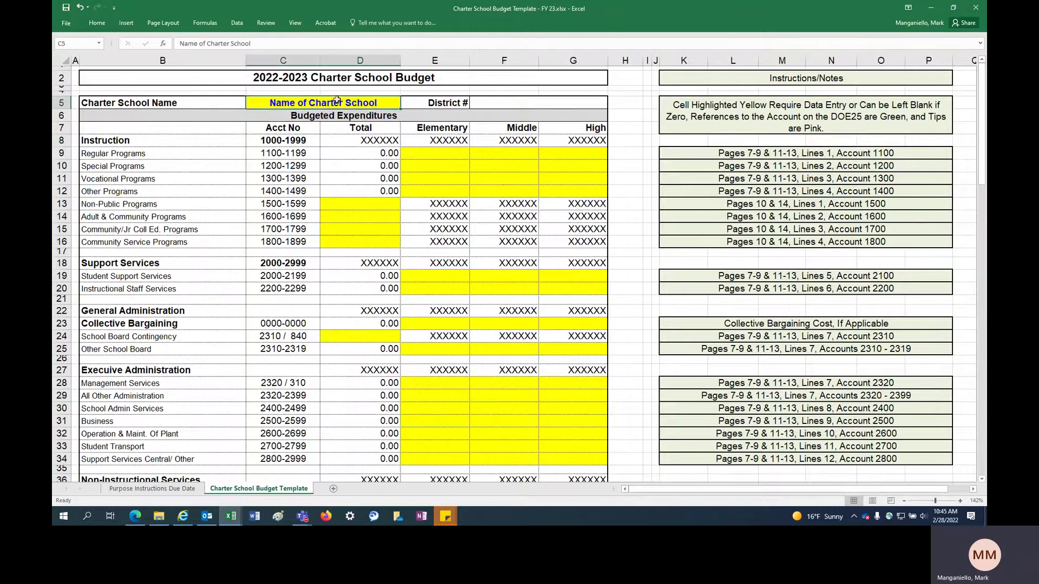
click(439, 159)
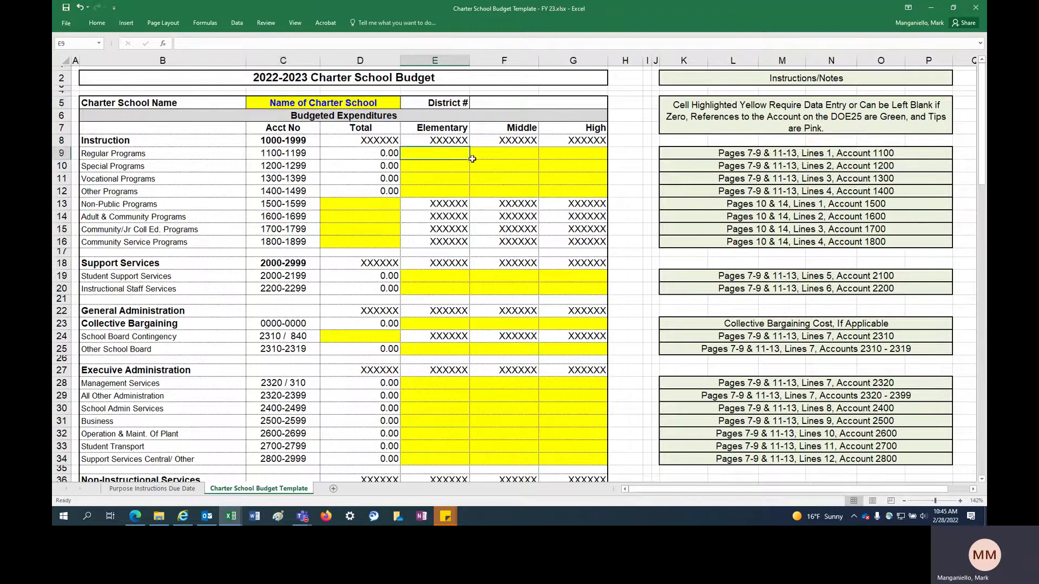
click(519, 156)
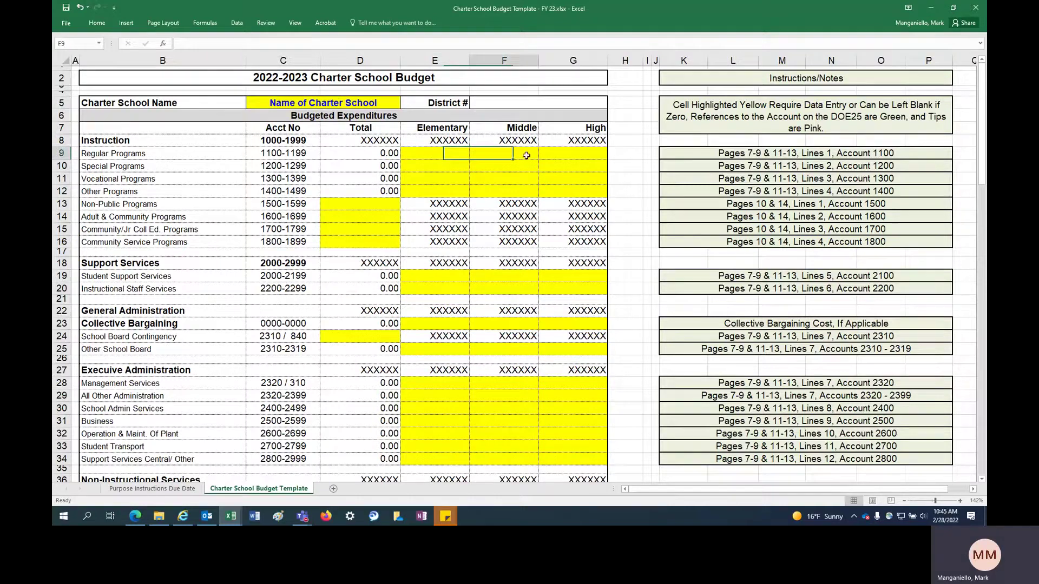
click(445, 152)
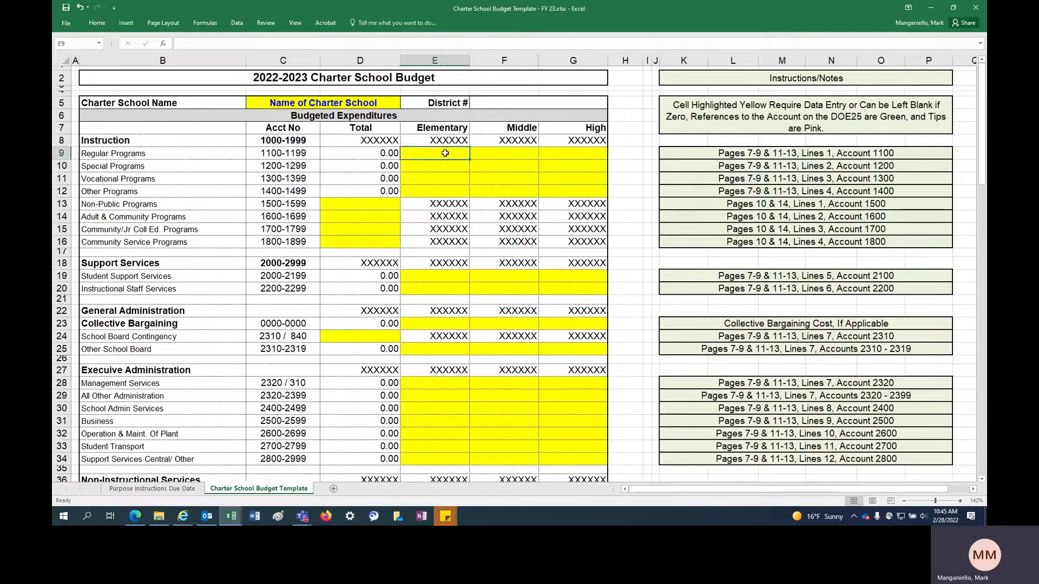
Retype 'Name of Charter School' as the school name in C5
click(368, 105)
double_click(384, 105)
key(ctrl+shift+Left)
key(ctrl+shift+Left)
key(ctrl+shift+Left)
key(ctrl+shift+Left)
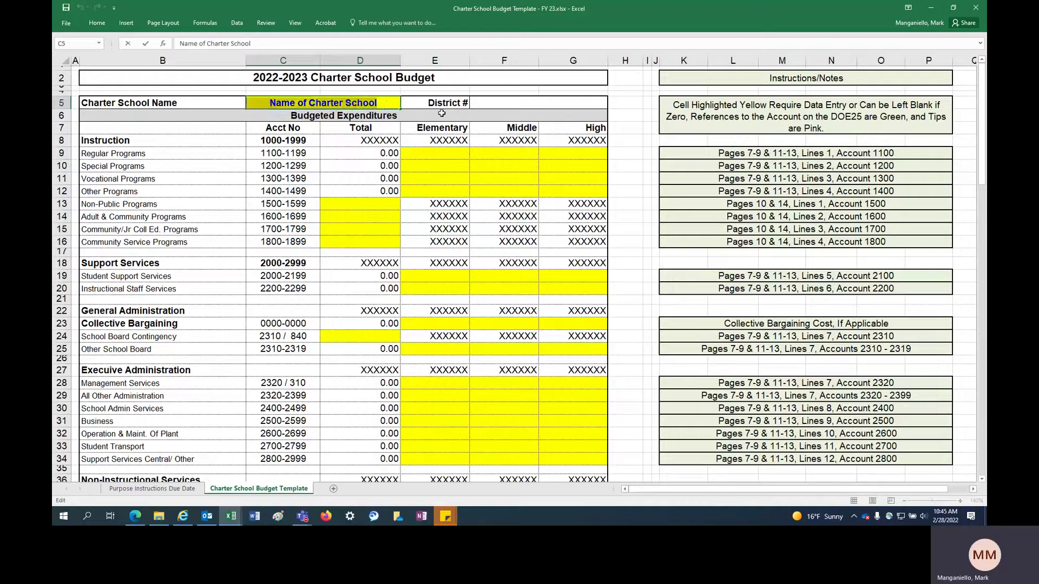
text(Name o)
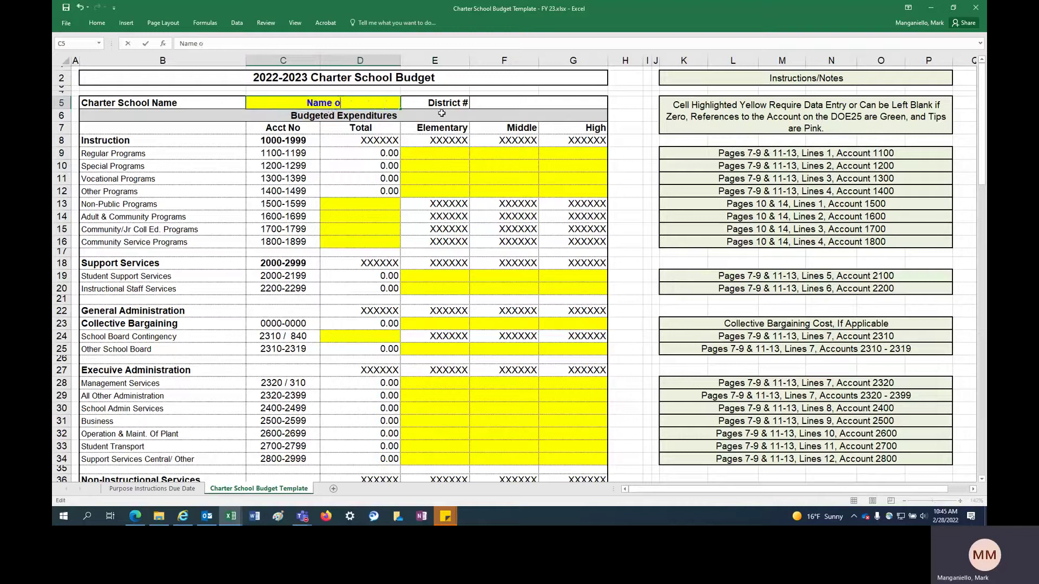
text(f Charter School)
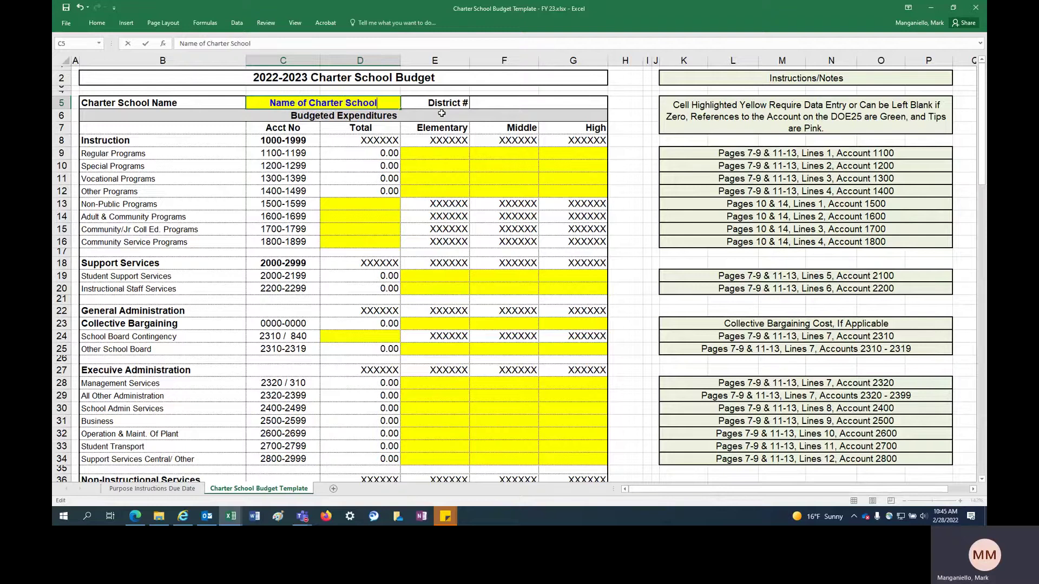
key(Return)
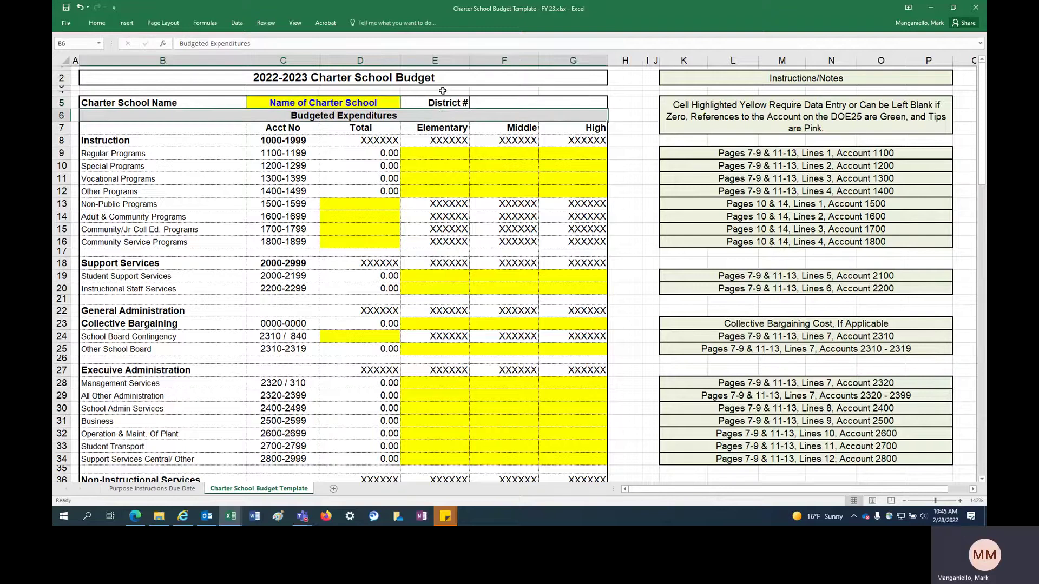
key(Down)
key(Down)
key(Down)
key(Right)
key(Right)
Try editing the locked Budgeted Expenditures heading in B6 and dismiss the protected-sheet warning
click(336, 115)
double_click(336, 114)
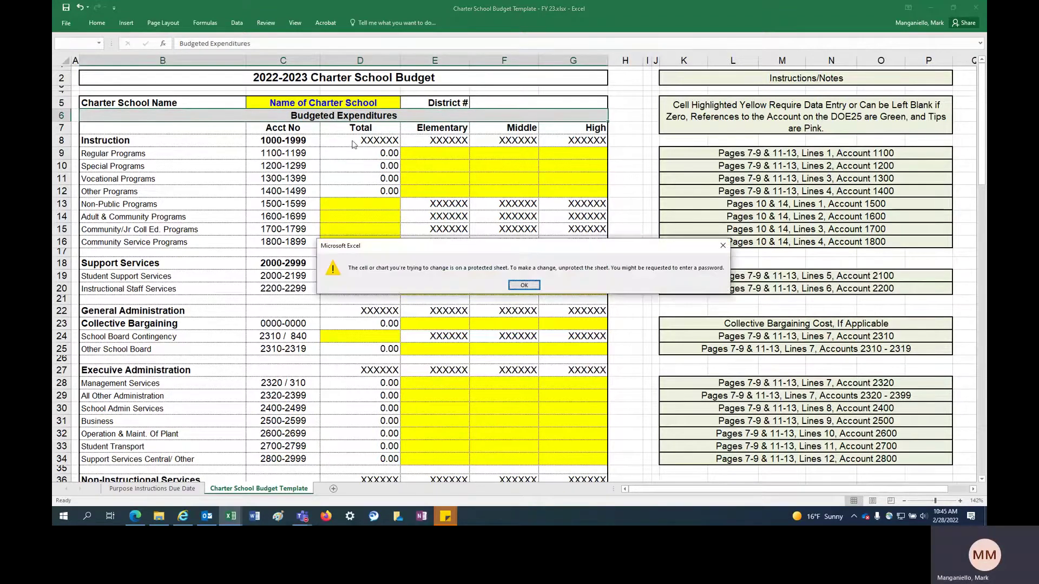
click(524, 290)
click(504, 204)
click(481, 107)
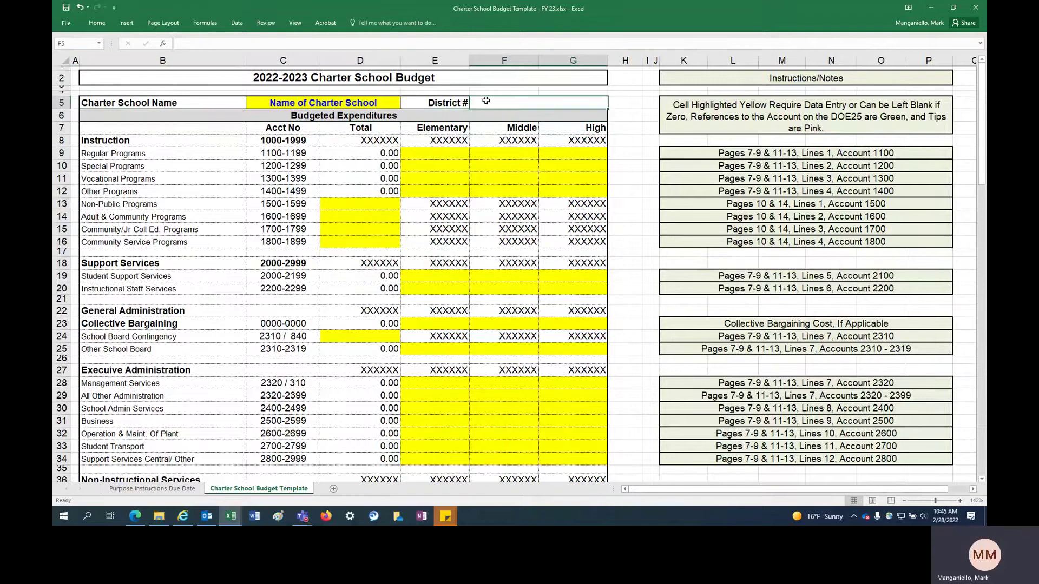
click(462, 104)
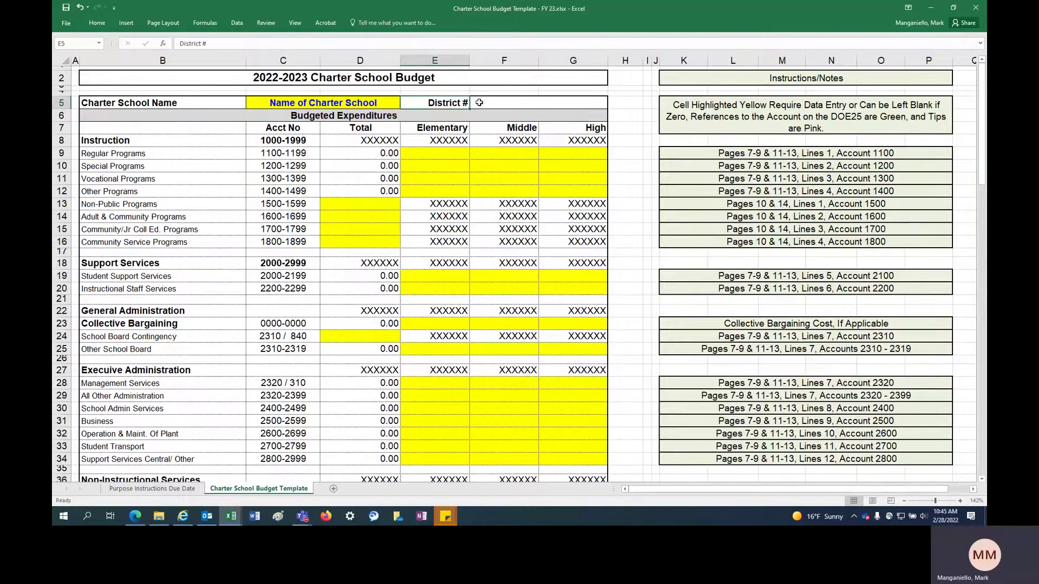
click(495, 102)
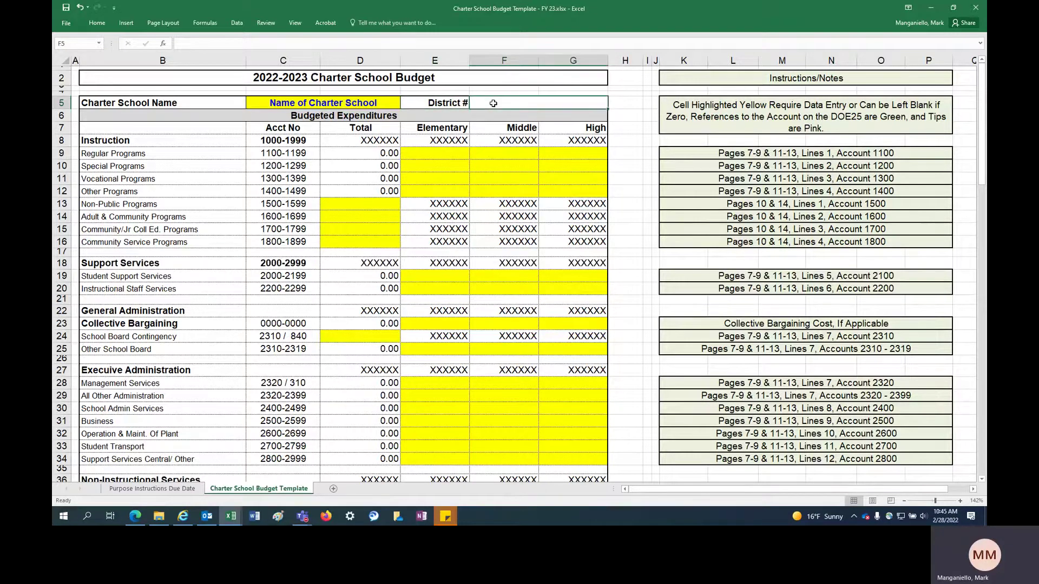
text(701)
key(Return)
click(493, 102)
key(Delete)
click(453, 155)
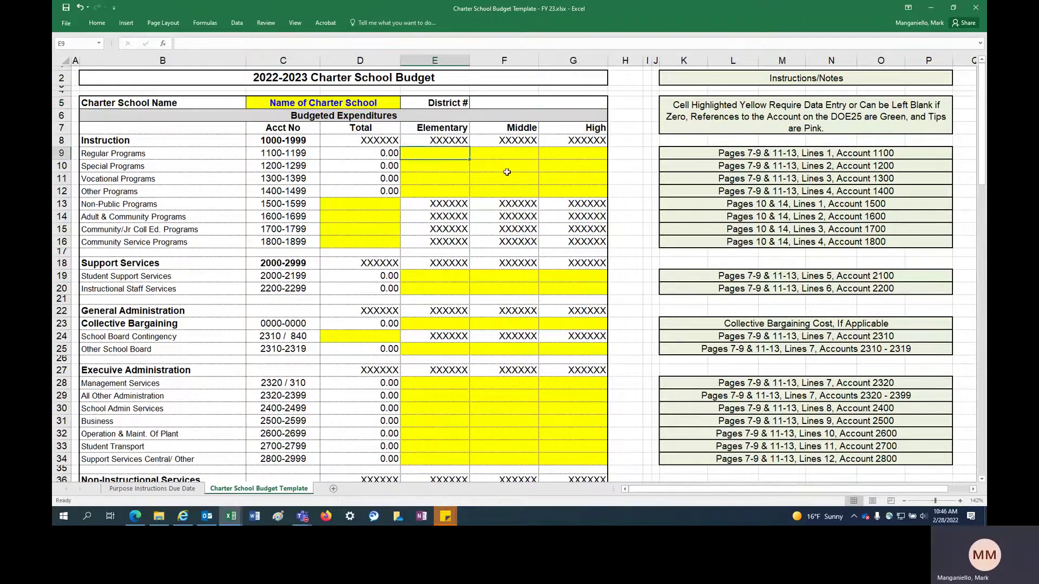
click(481, 154)
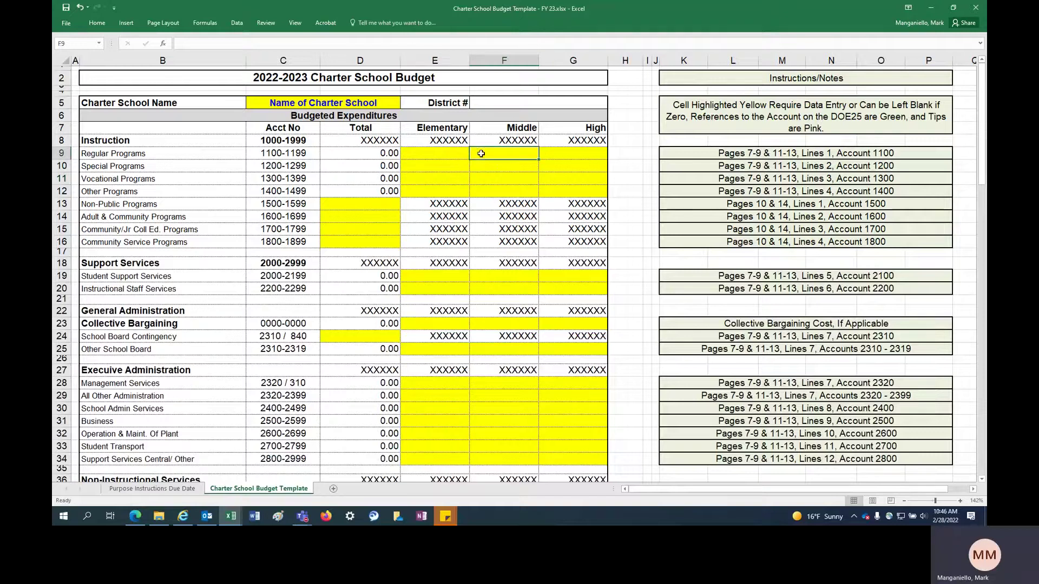
click(186, 155)
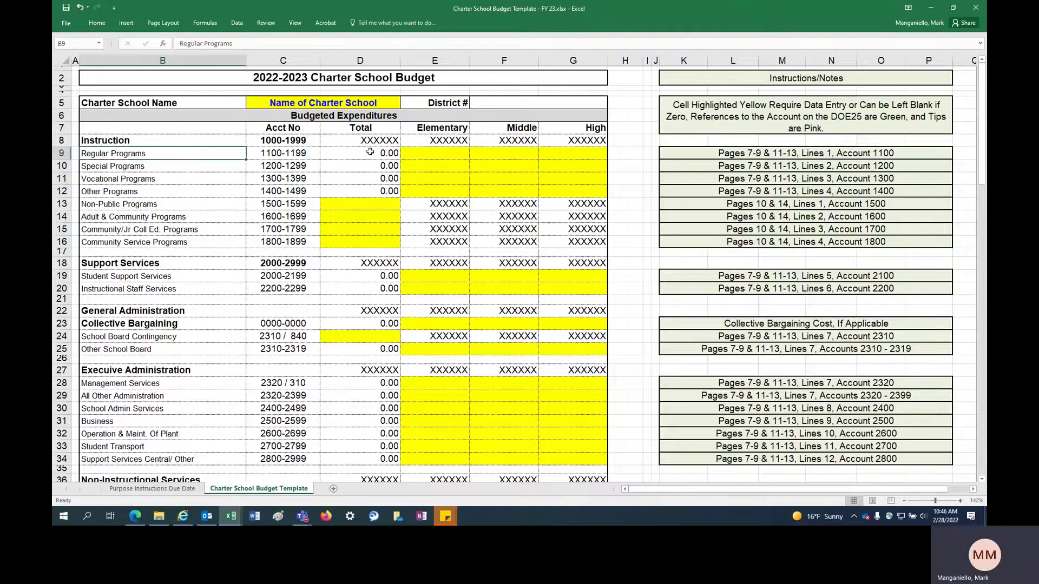
click(270, 118)
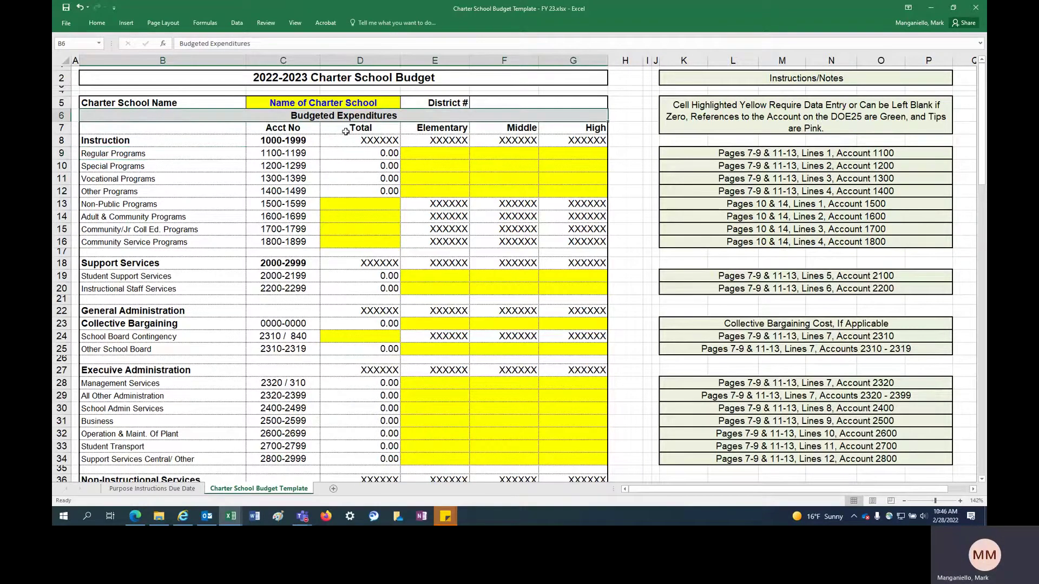
click(187, 157)
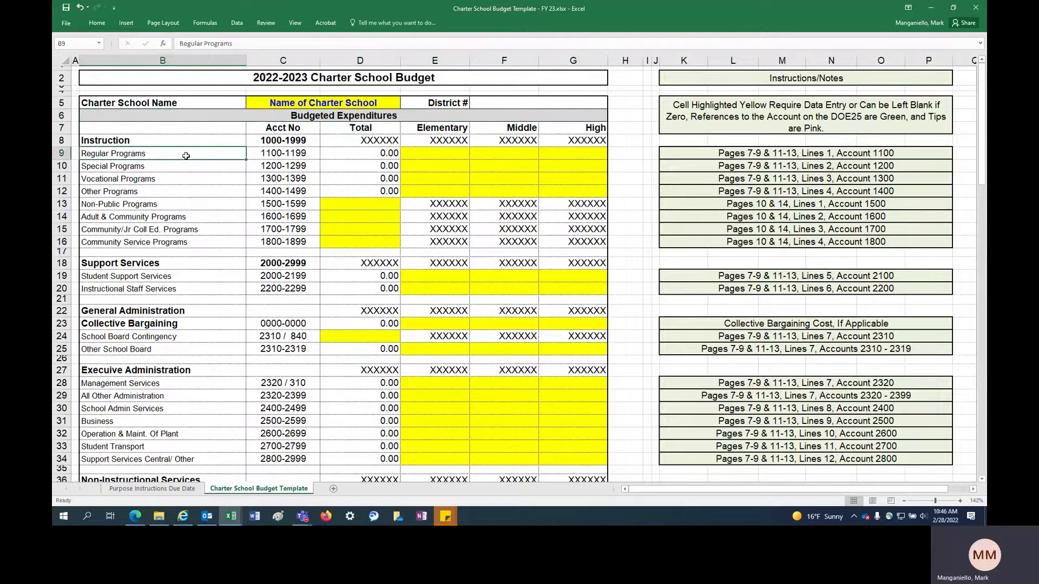
click(284, 152)
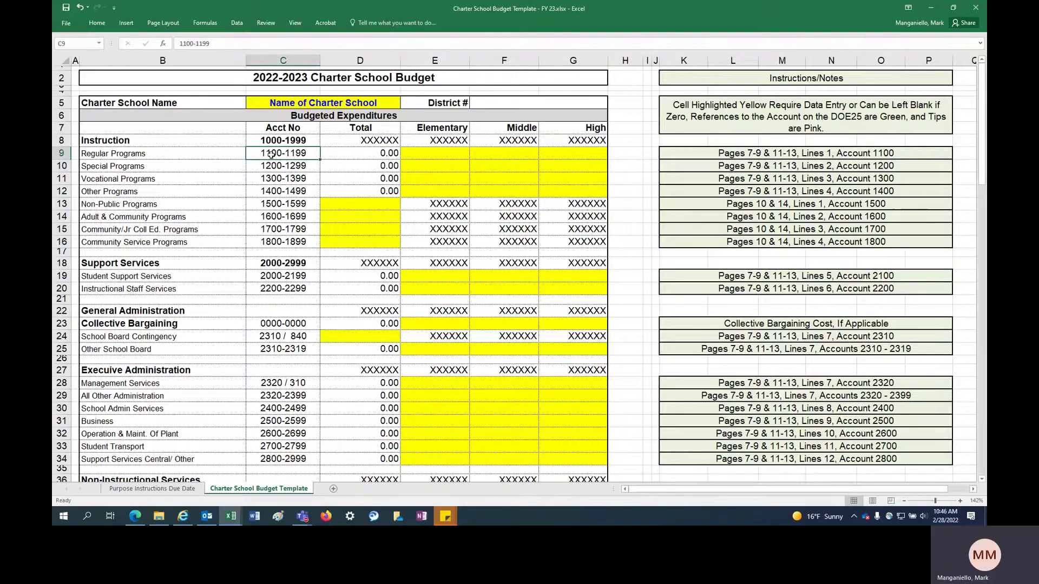
Enter Regular Programs amounts of 0 for Elementary, 0 for Middle and 1,000 for High
click(379, 153)
click(432, 153)
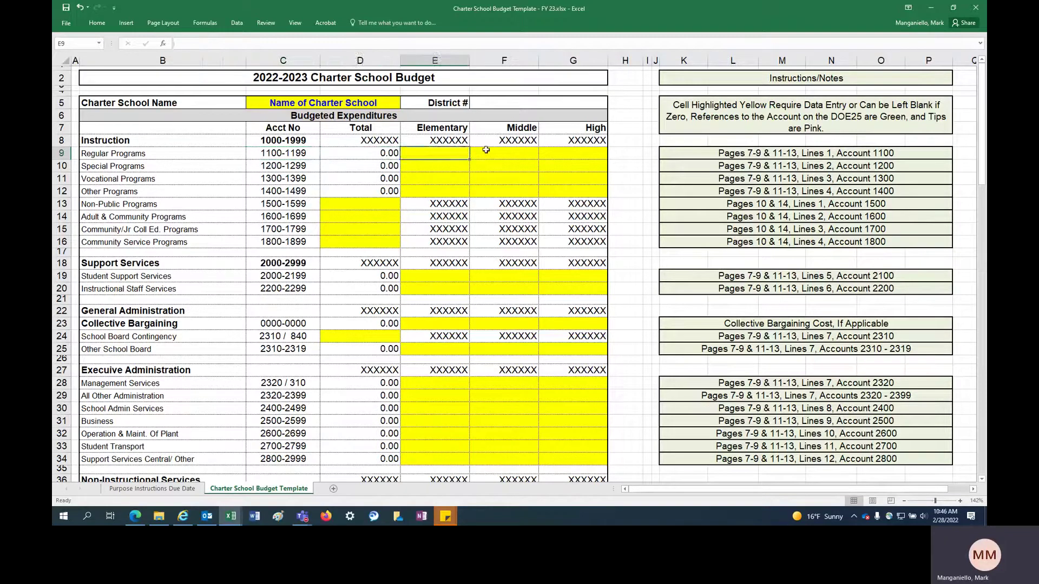
click(505, 152)
click(564, 153)
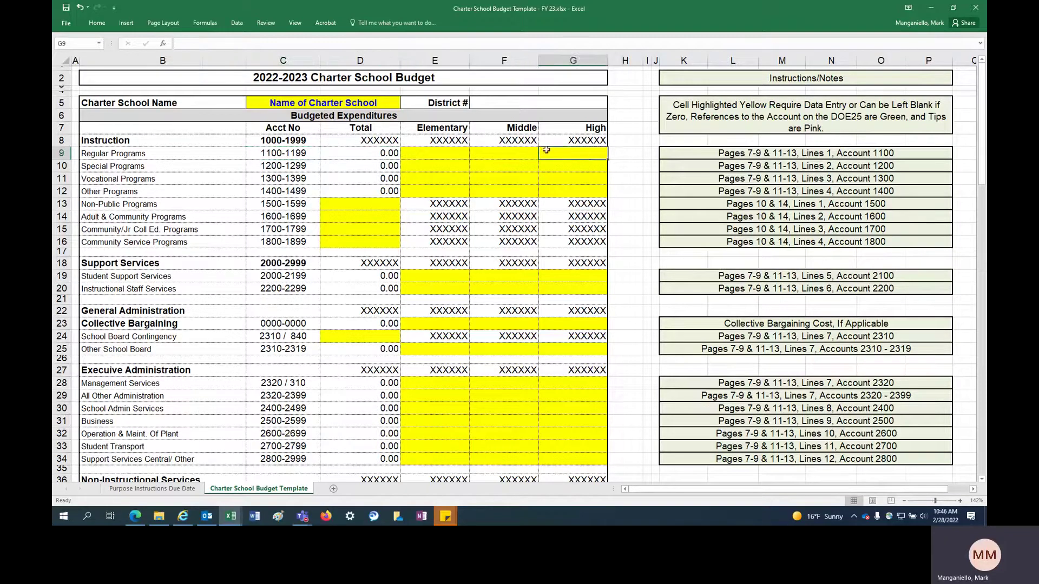
click(454, 156)
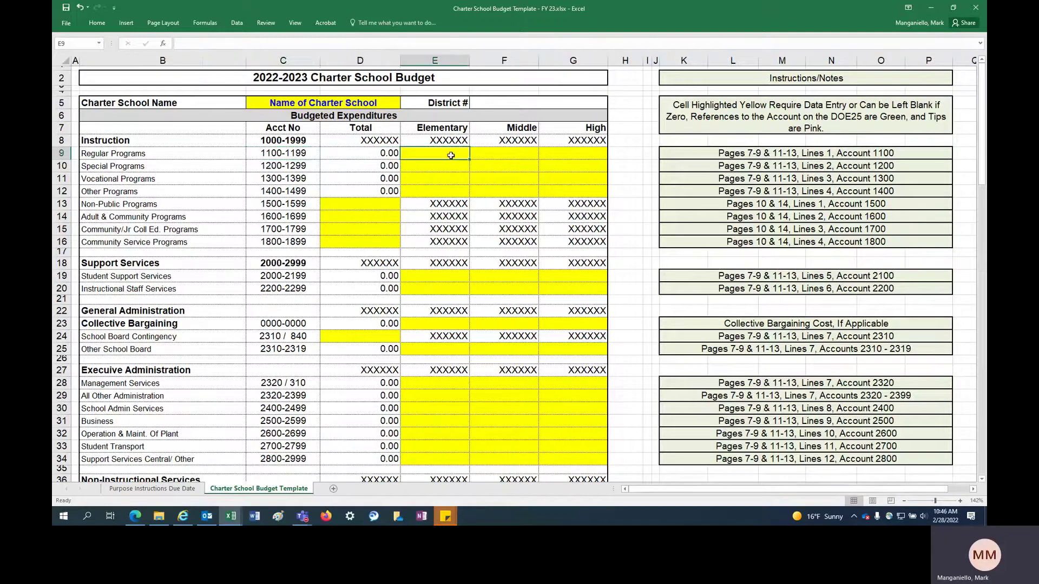
text(0)
key(Tab)
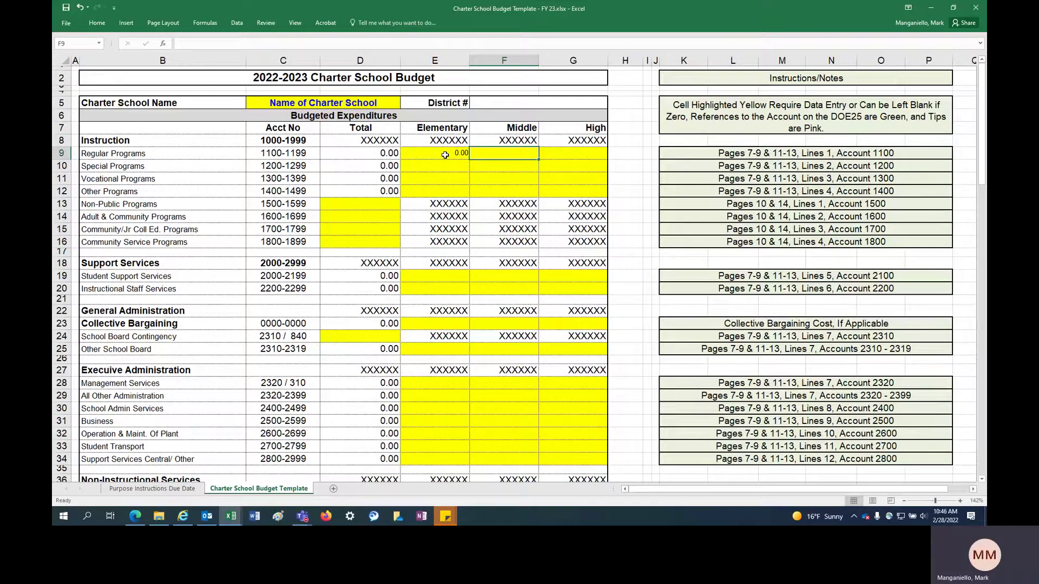
click(446, 155)
click(487, 154)
text(0)
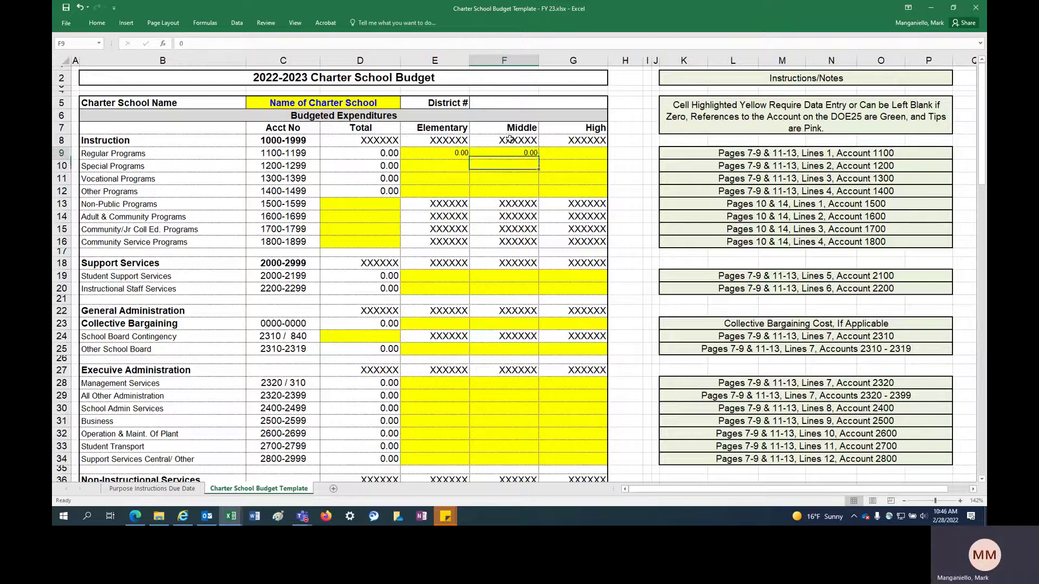
key(Tab)
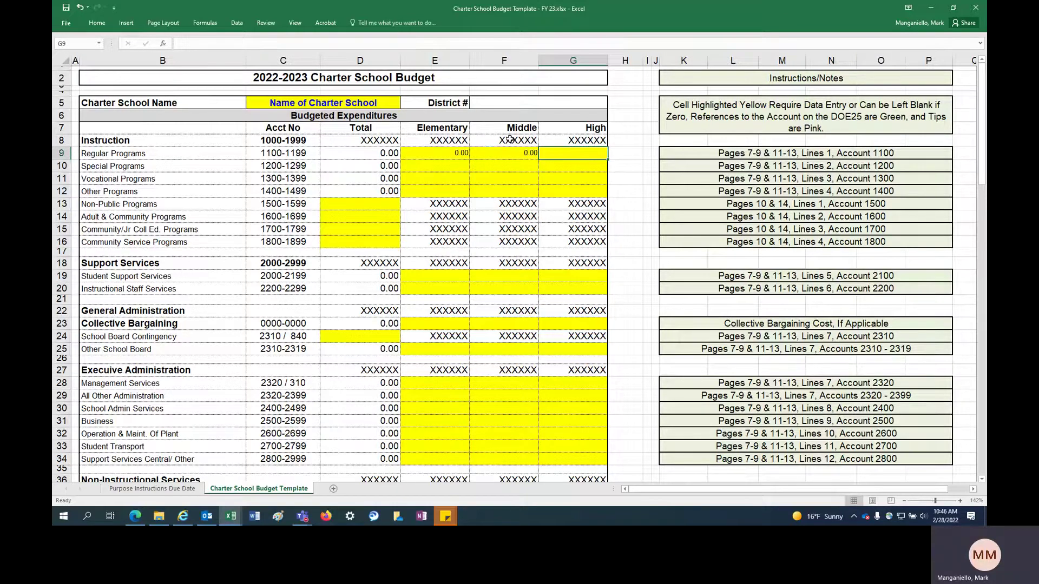
text(100)
key(Return)
Review the row 9 entries and the Account 1100 note for Regular Programs
click(573, 152)
click(518, 152)
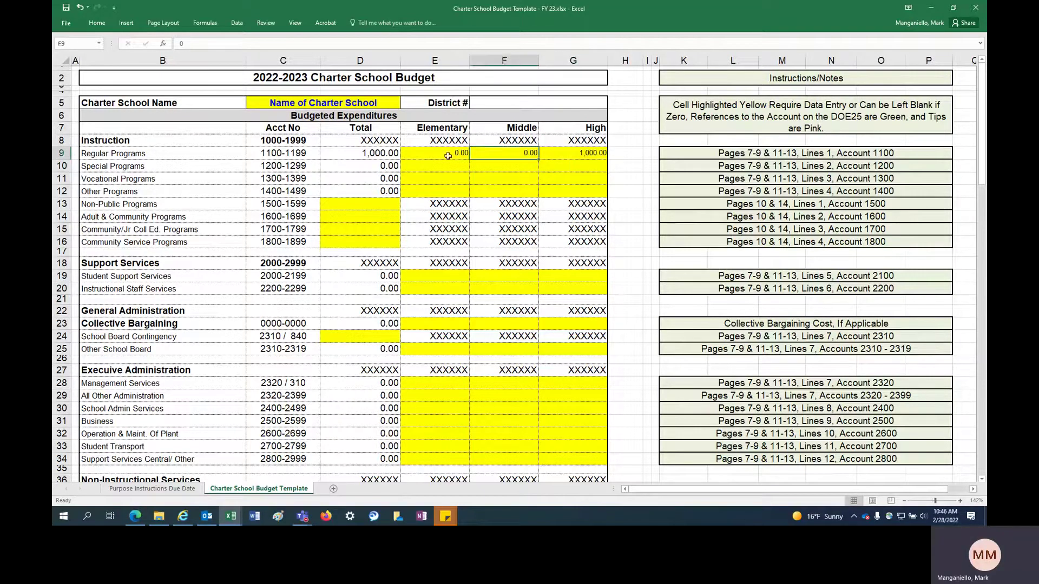
key(Left)
click(822, 152)
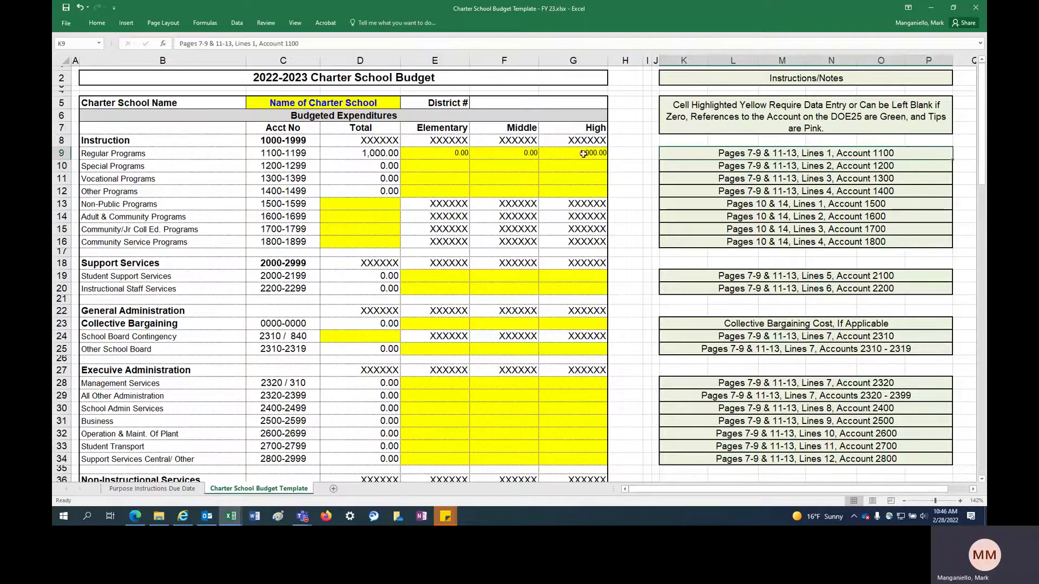
click(517, 155)
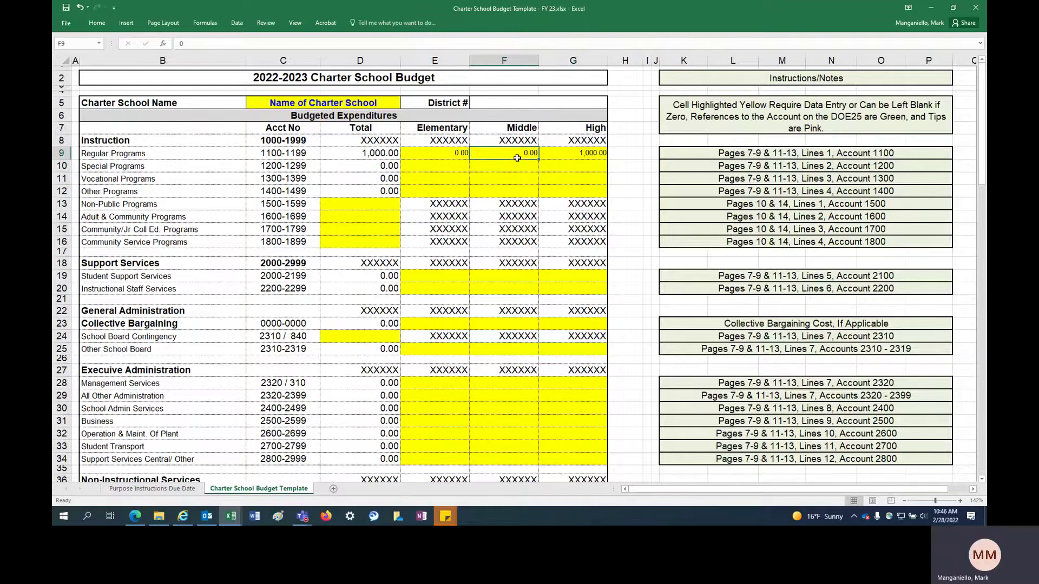
click(577, 153)
click(719, 152)
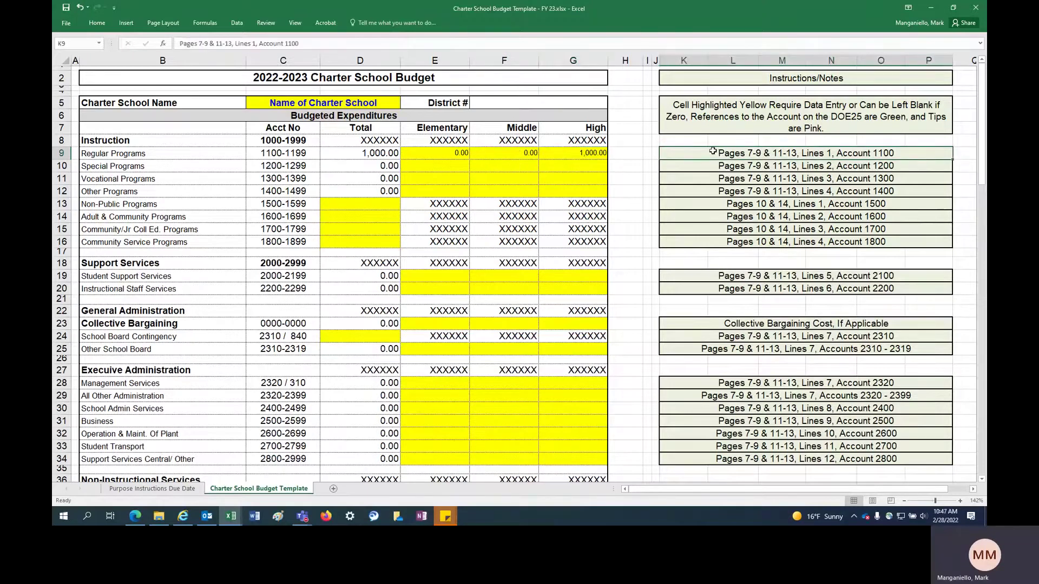
click(588, 153)
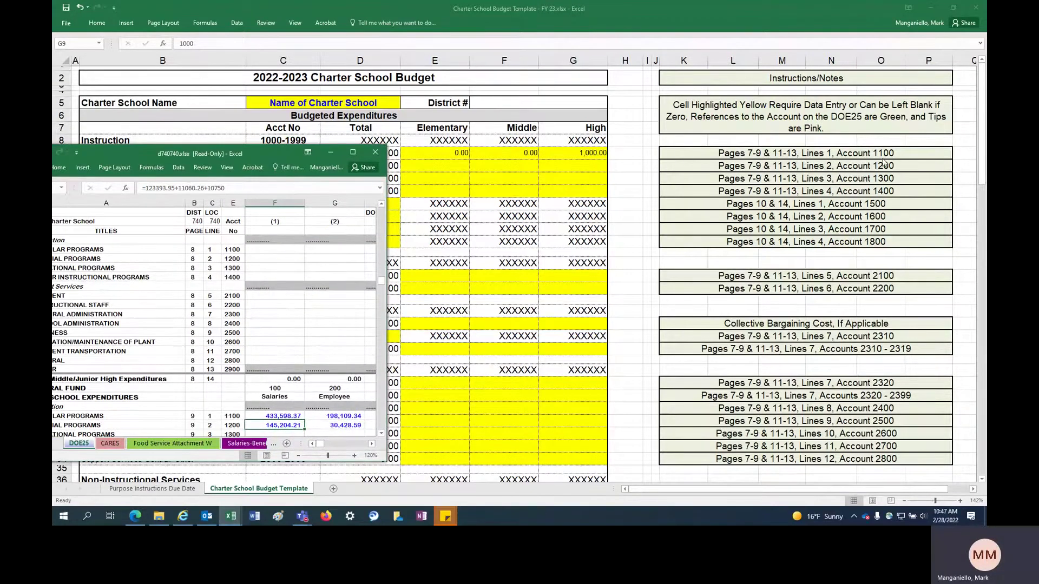
Maximize the d740740 workbook and scroll the DOE25 sheet down to the high school expenditures
drag(265, 153, 430, 111)
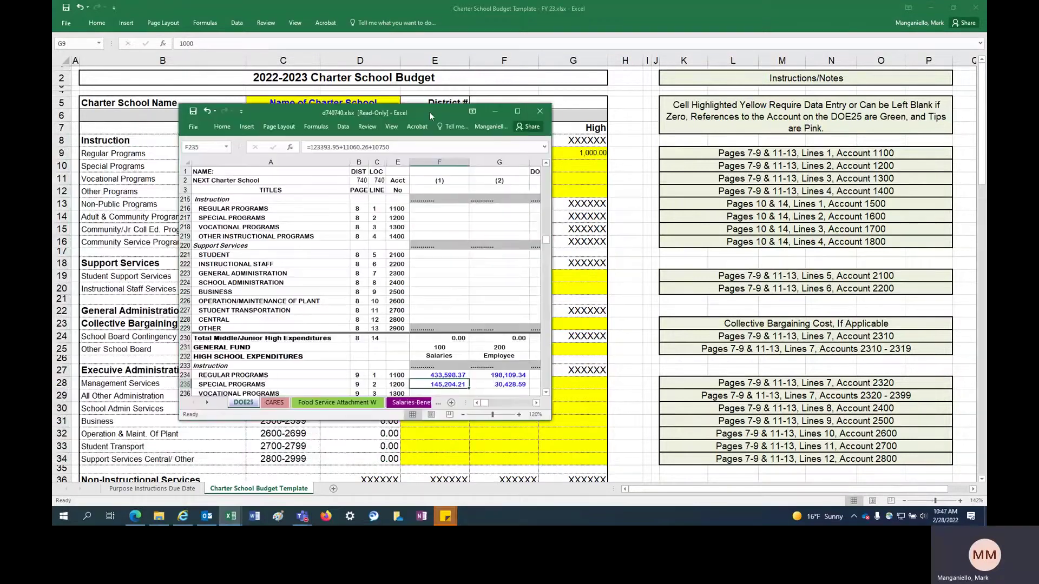
click(521, 113)
click(372, 129)
scroll(325, 176, up, 10)
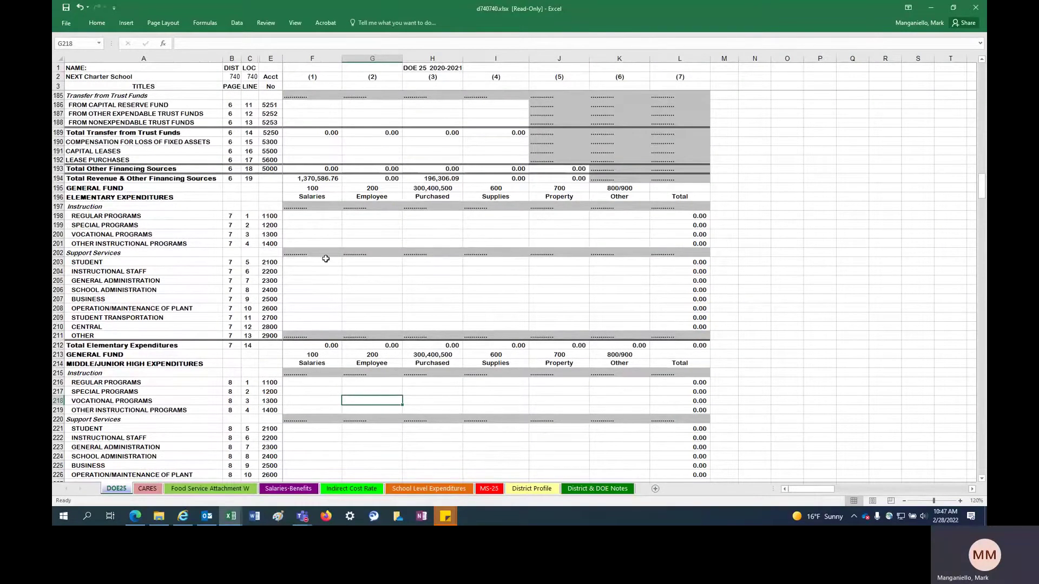
click(381, 198)
drag(297, 225, 297, 217)
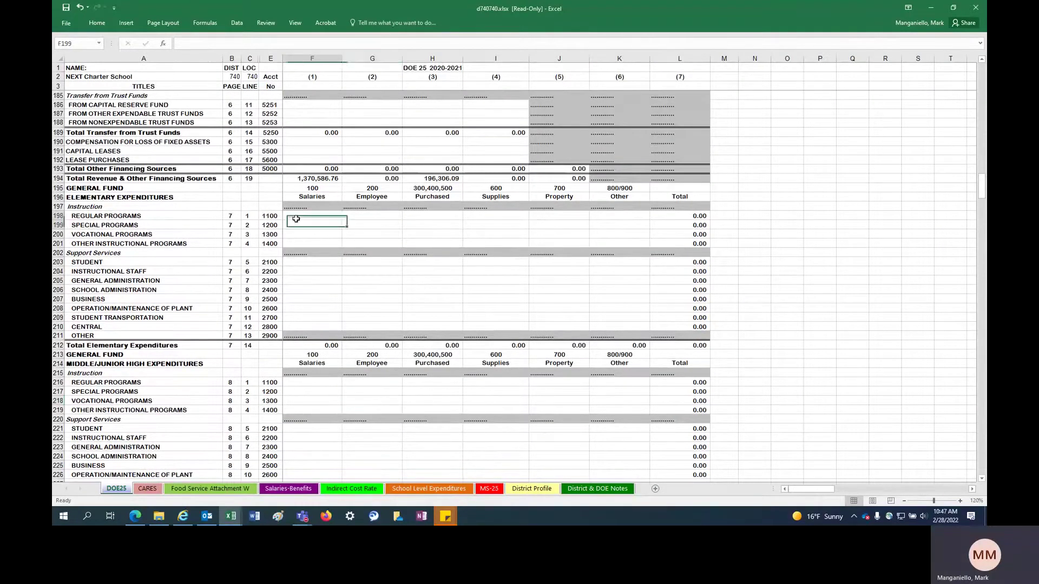
scroll(297, 218, down, 2)
scroll(297, 218, down, 2)
click(318, 268)
scroll(318, 269, down, 3)
scroll(318, 269, down, 3)
Inspect high school Regular Programs account 1100, totalling 669,086.48 via SUM(F234:K234)
click(318, 269)
click(274, 272)
click(232, 272)
click(250, 273)
click(270, 272)
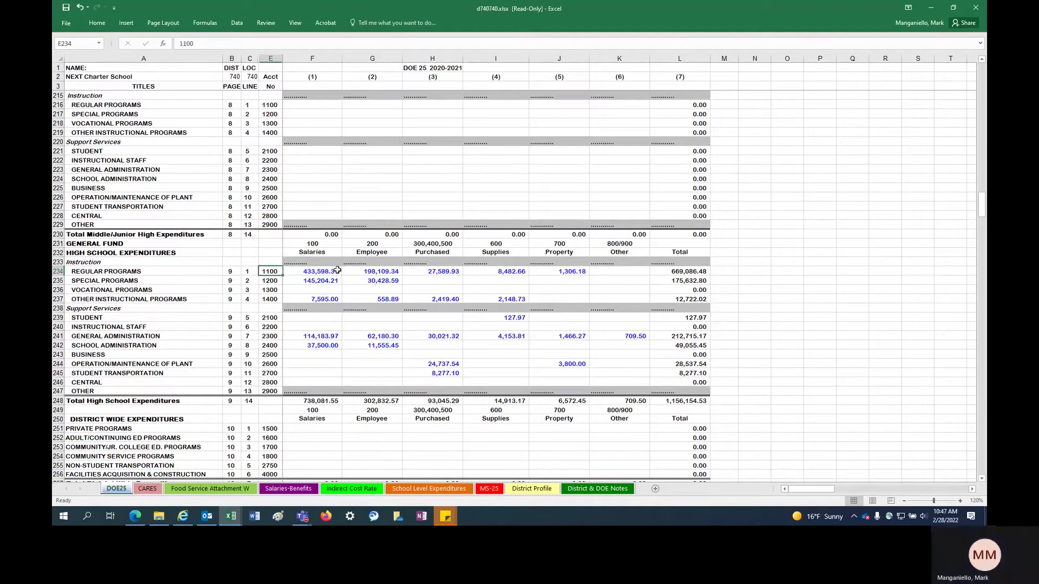
click(324, 271)
click(684, 271)
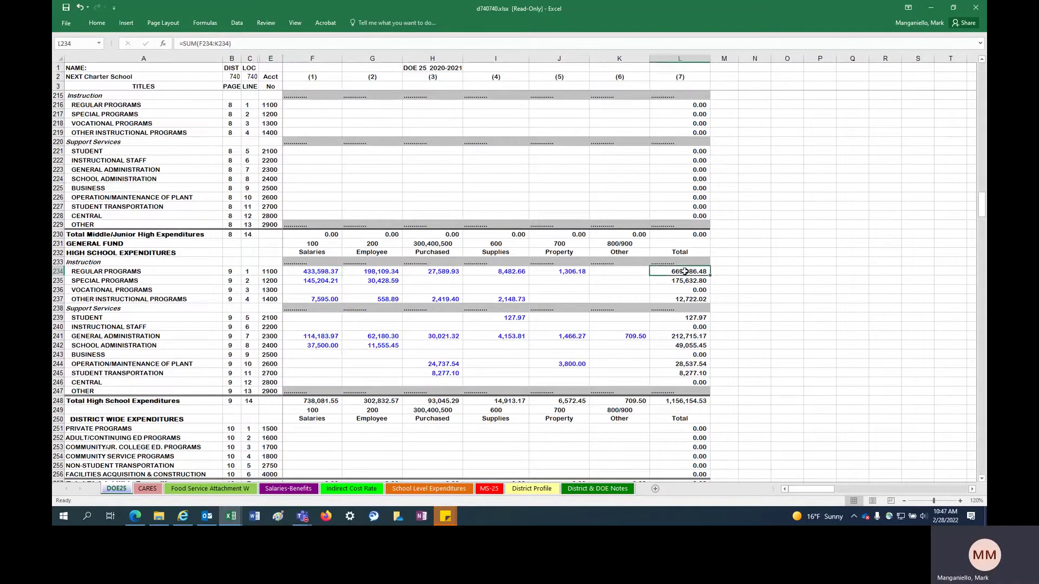
click(635, 275)
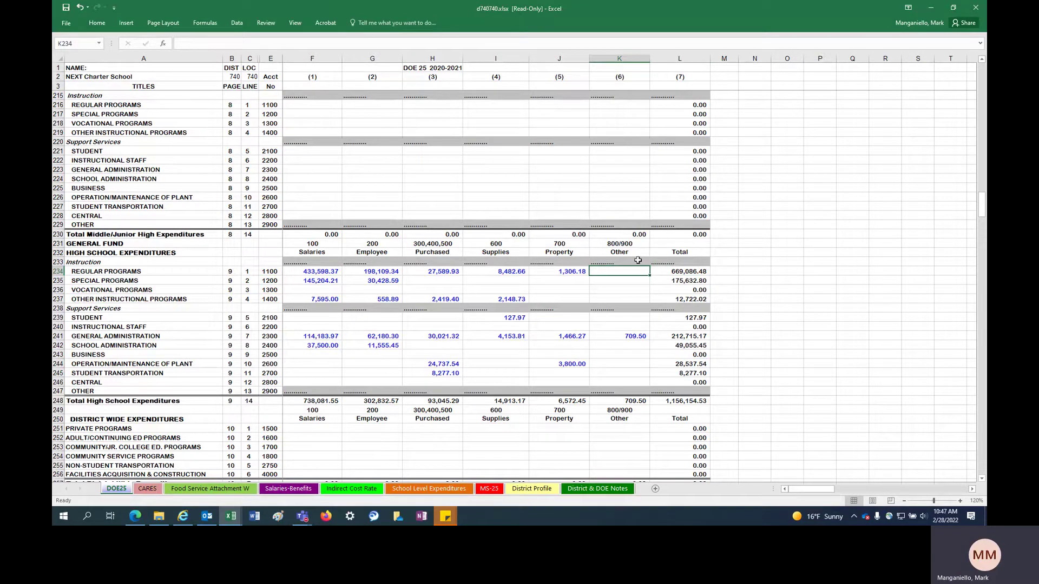
click(680, 272)
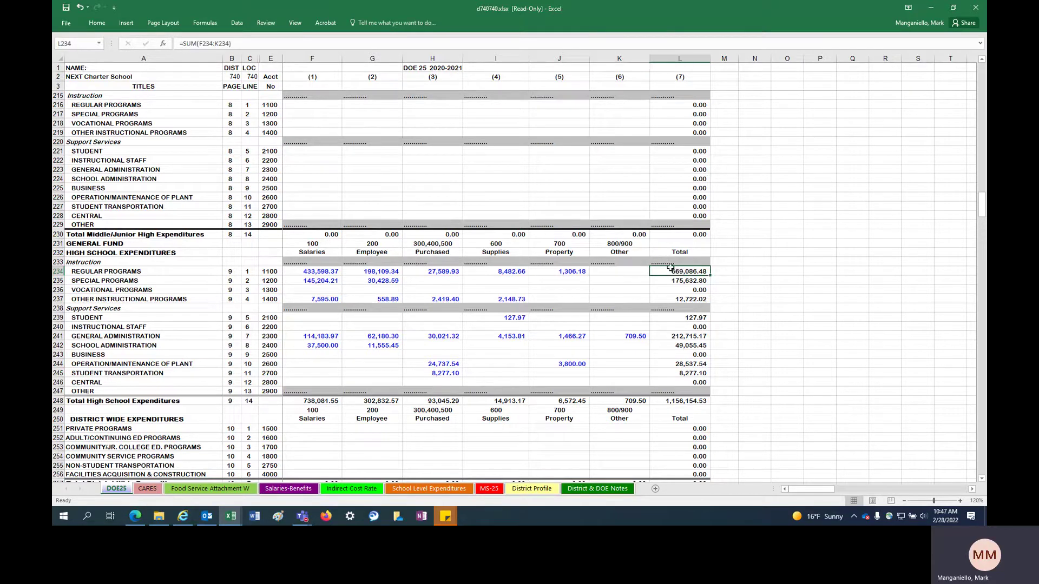
click(623, 272)
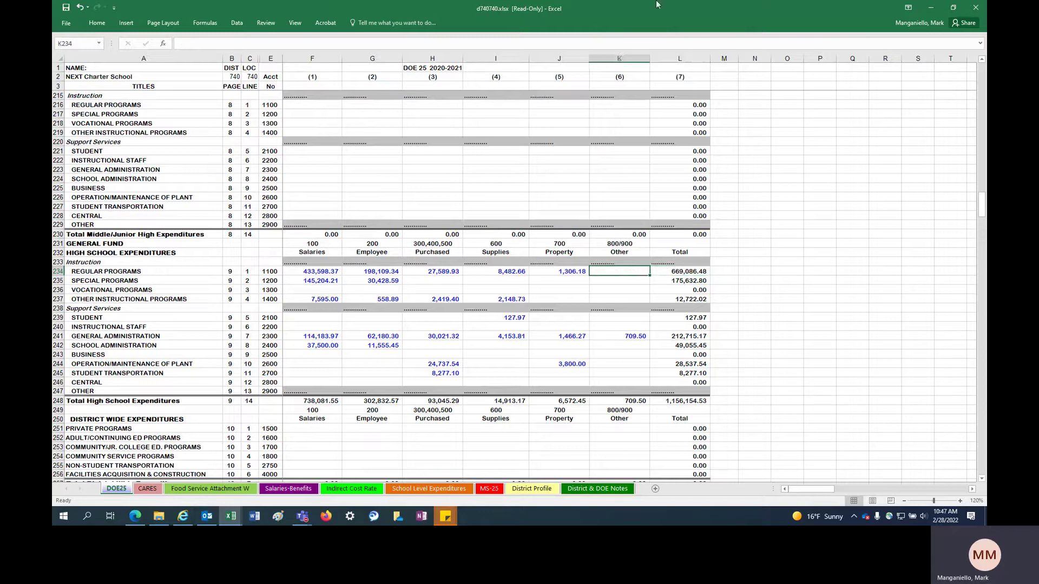
Restore d740740.xlsx to a floating window, widen it and position it beside the budget template
drag(662, 9, 281, 48)
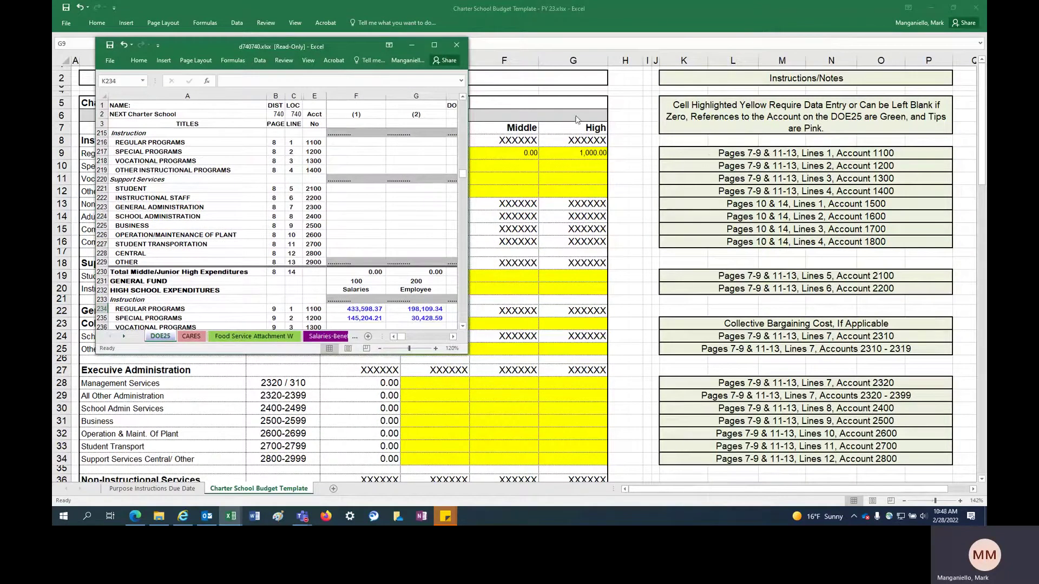
drag(347, 44, 826, 102)
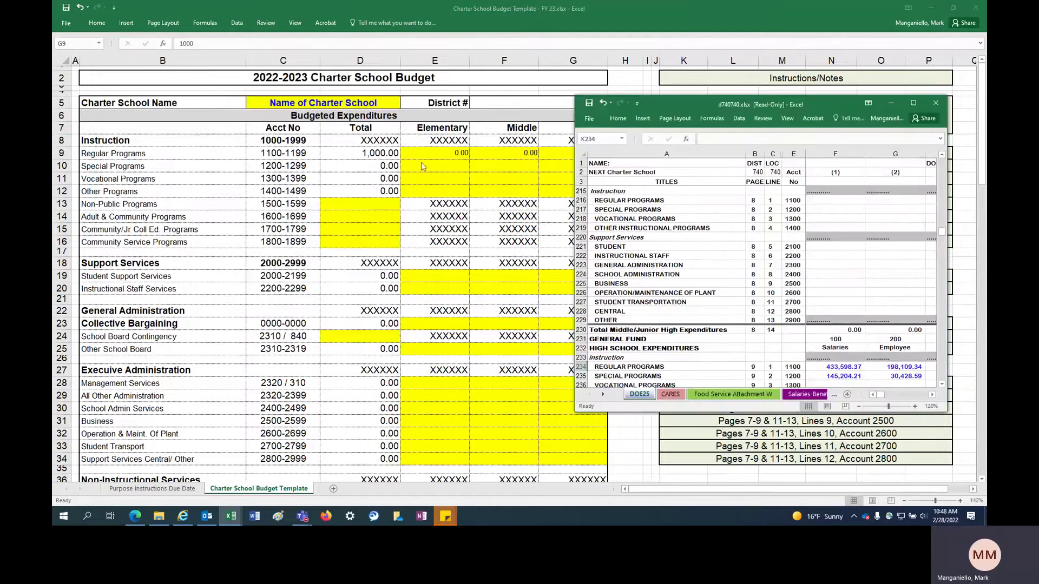
drag(736, 111, 699, 102)
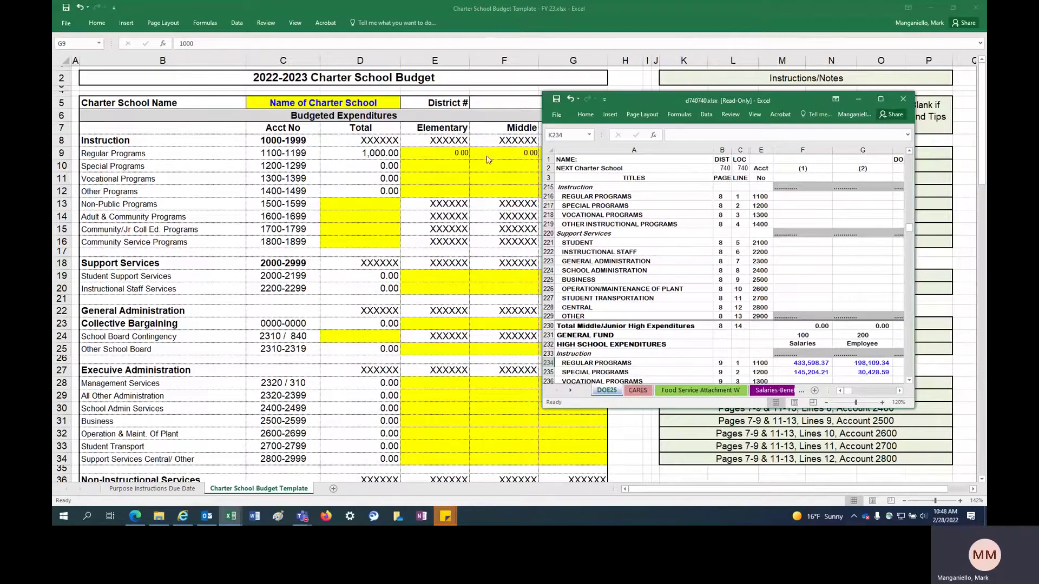
drag(784, 101, 535, 71)
drag(702, 96, 898, 96)
drag(701, 71, 609, 45)
click(484, 184)
Scroll the DOE25 sheet down to the Special Revenue Fund high school rows
scroll(475, 190, down, 5)
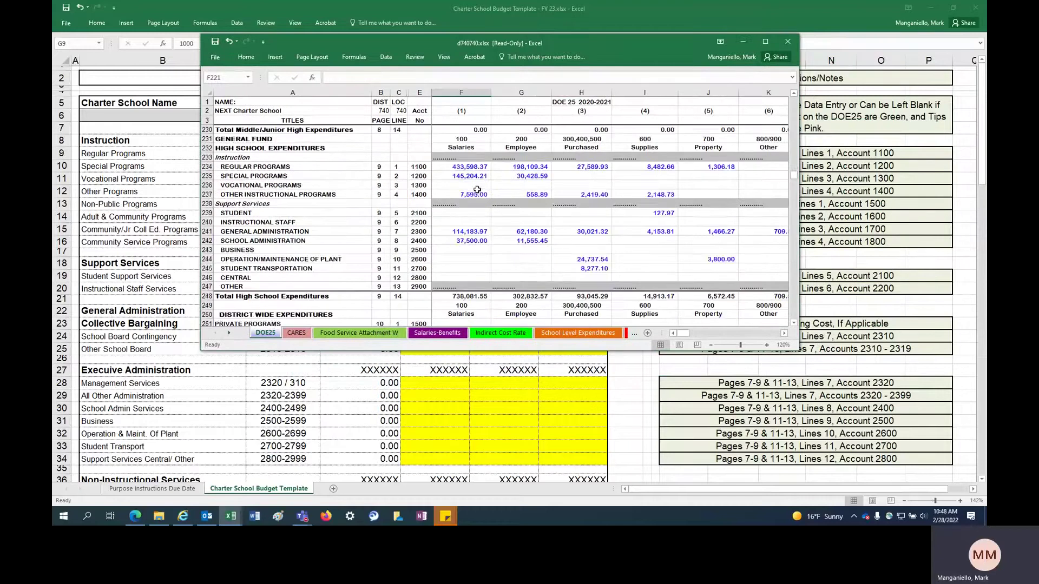
scroll(477, 189, down, 2)
scroll(477, 189, up, 2)
scroll(428, 189, down, 4)
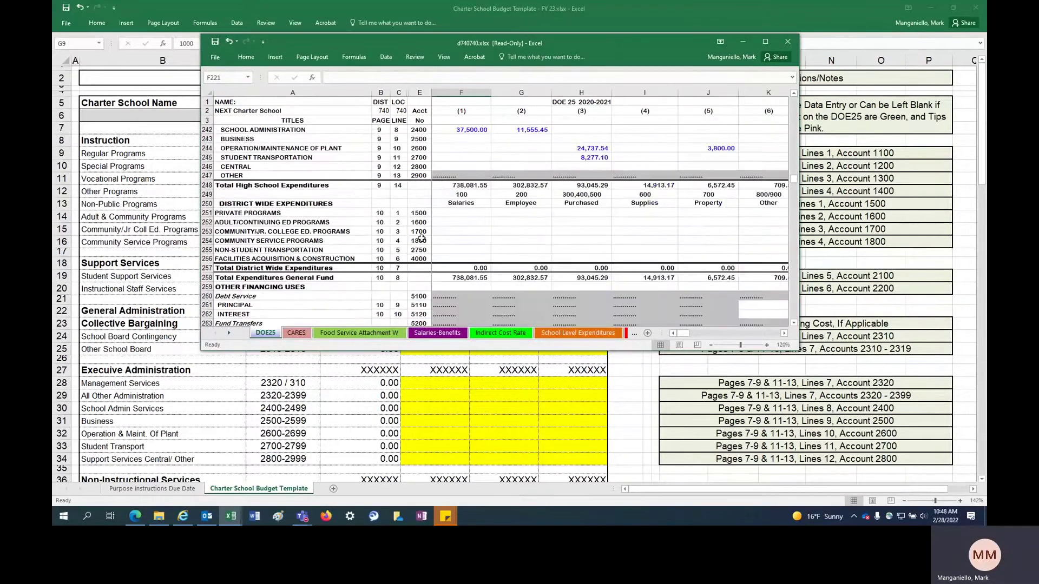
scroll(523, 193, down, 4)
scroll(523, 193, down, 6)
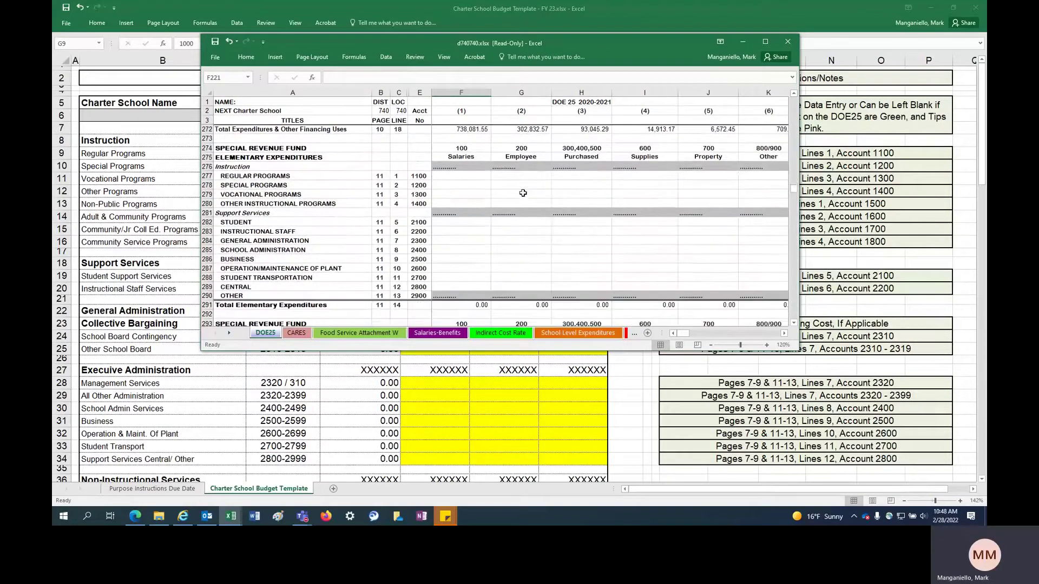
click(421, 184)
scroll(423, 185, down, 4)
scroll(423, 185, down, 4)
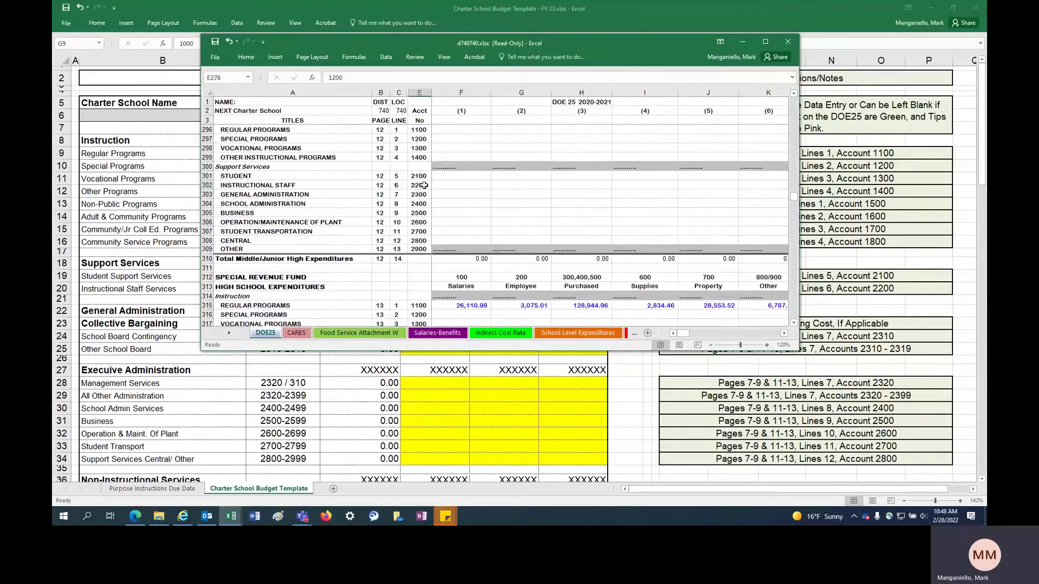
scroll(423, 185, down, 4)
Sum the Regular Programs account 1100 amounts to 196,306.09, then move the report window aside
click(434, 202)
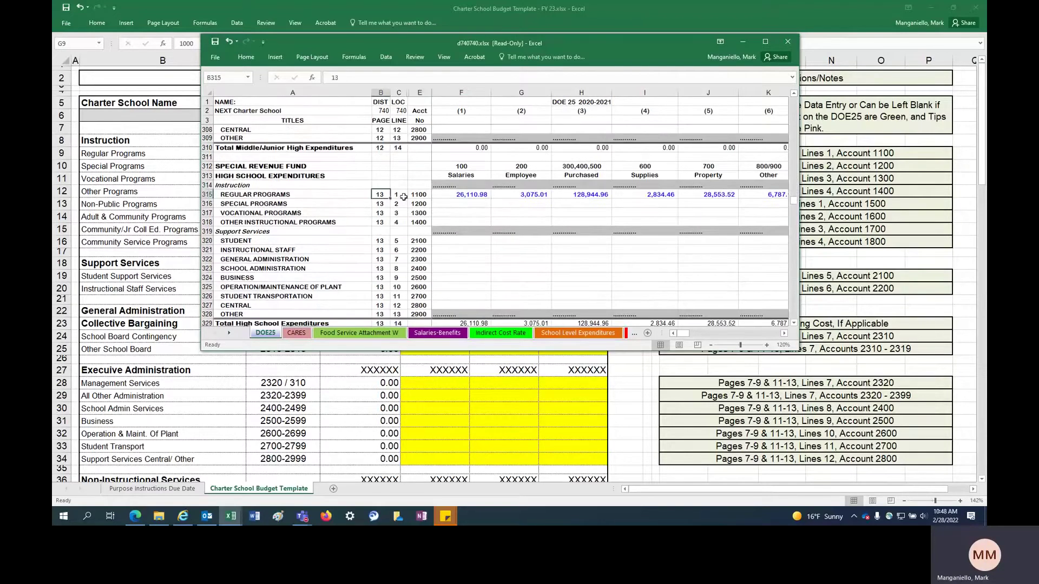
click(453, 195)
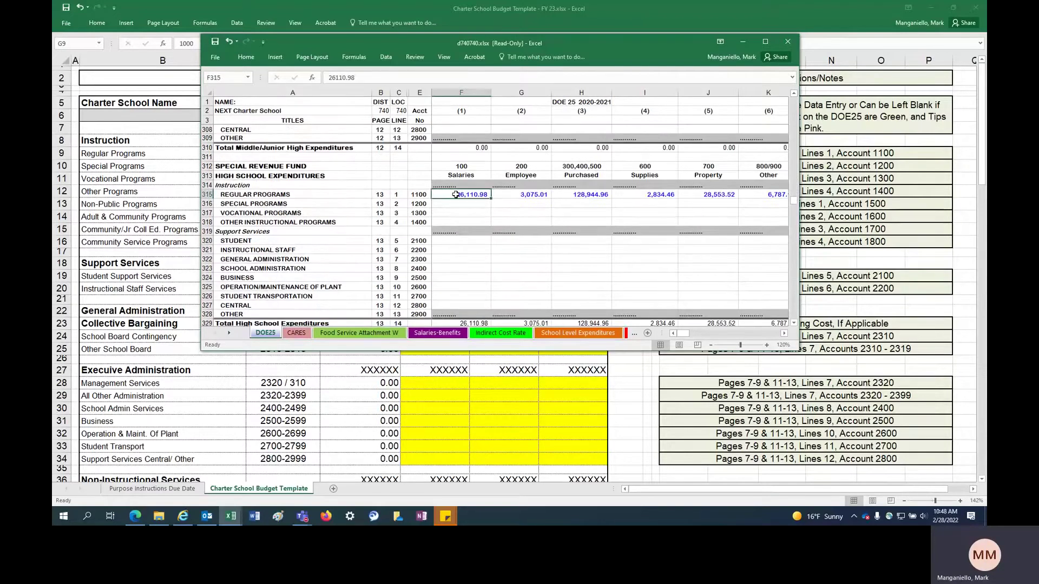
click(425, 197)
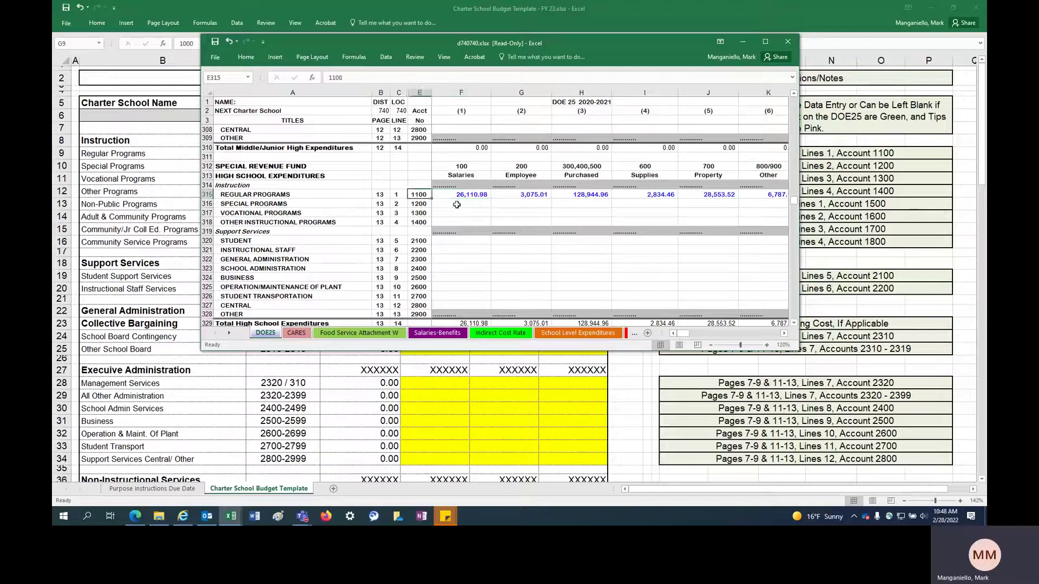
drag(457, 197, 671, 195)
drag(681, 40, 703, 149)
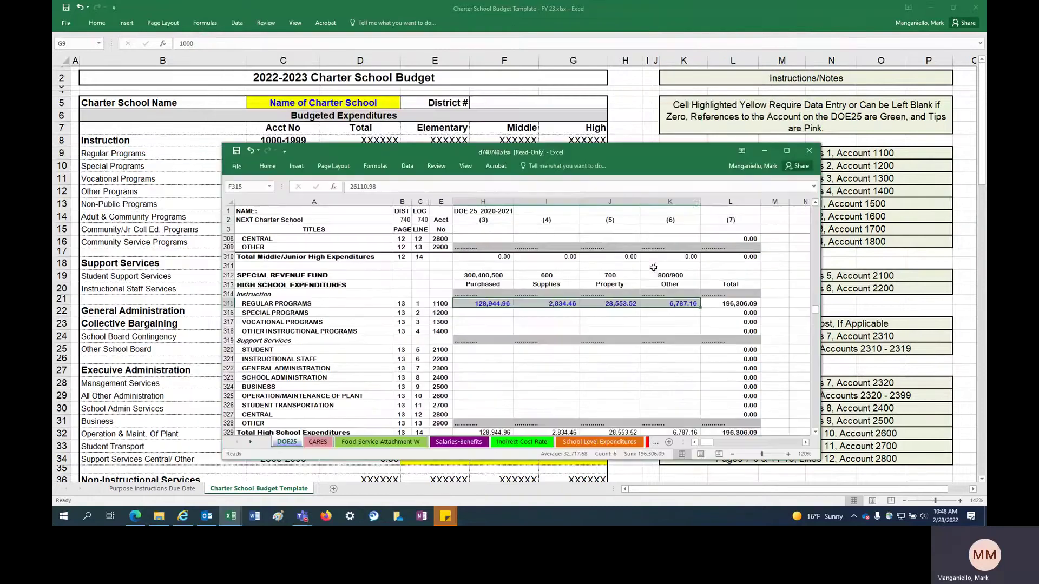
Minimize the DOE25 report and enter 500 for Special Programs High in G10
click(768, 149)
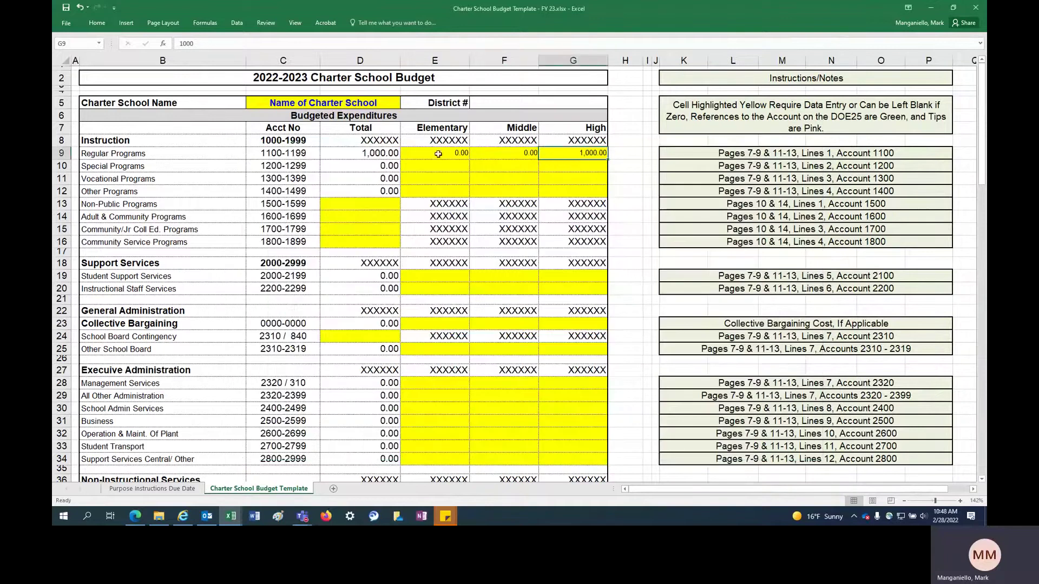
drag(438, 154, 574, 153)
click(543, 171)
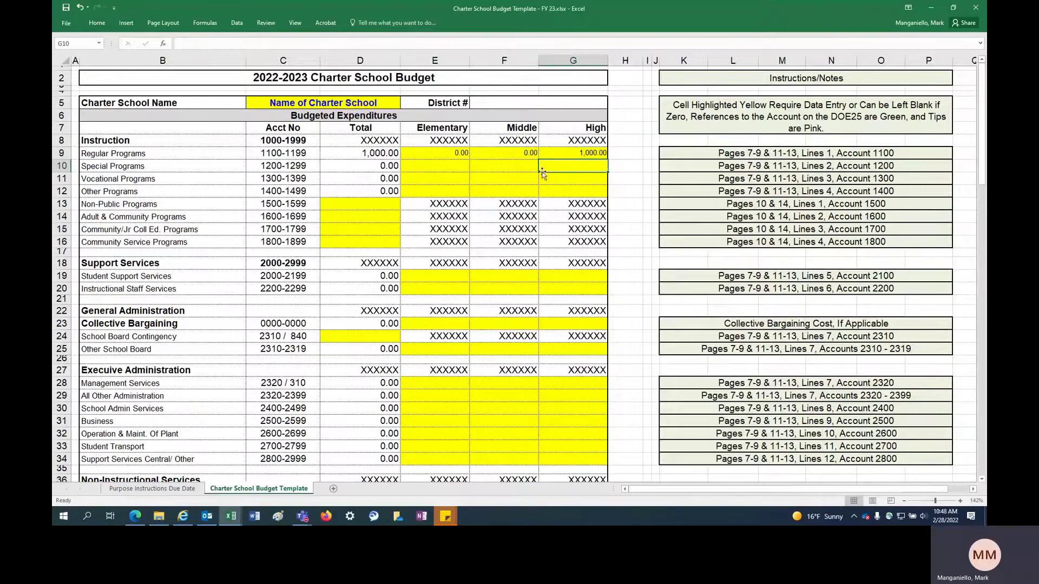
click(505, 166)
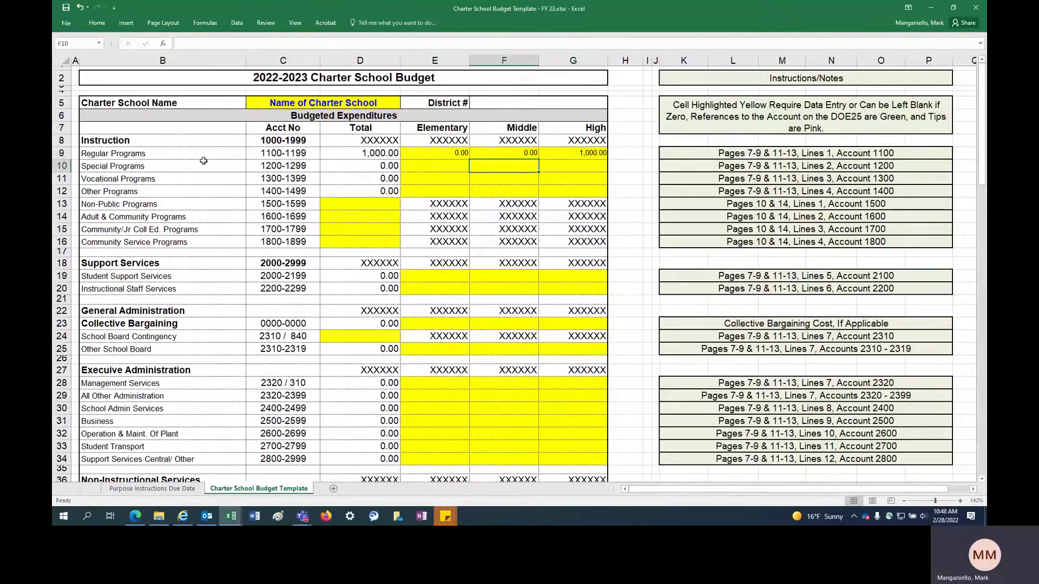
click(145, 154)
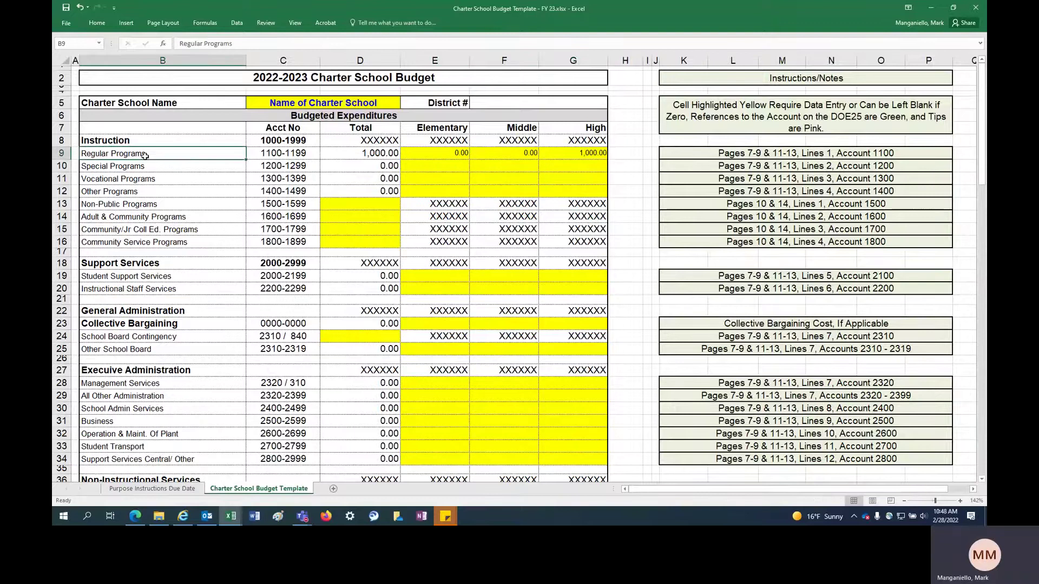
click(278, 156)
key(Right)
key(Right)
click(460, 166)
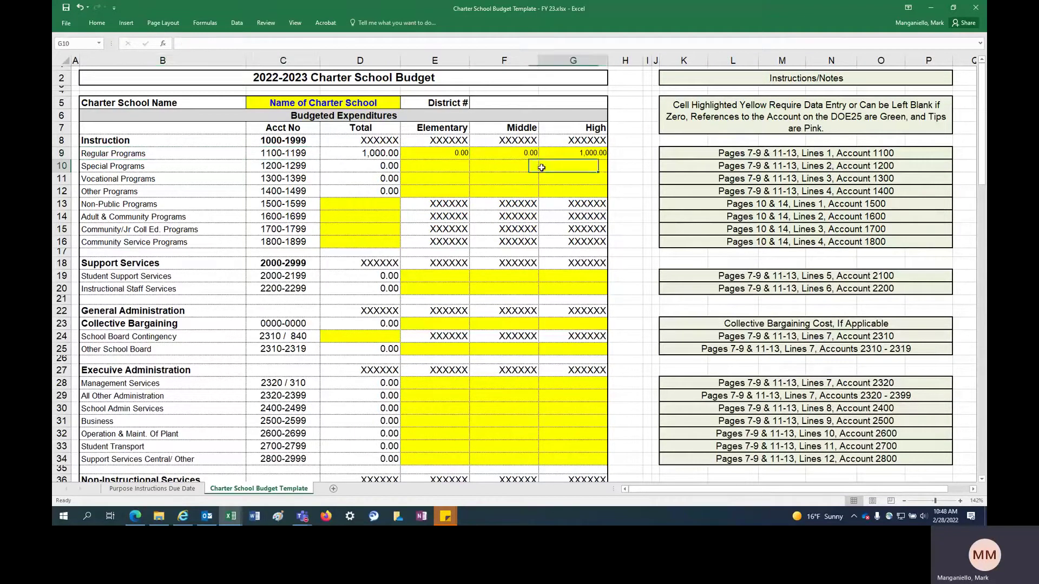
click(555, 167)
text(500)
click(514, 172)
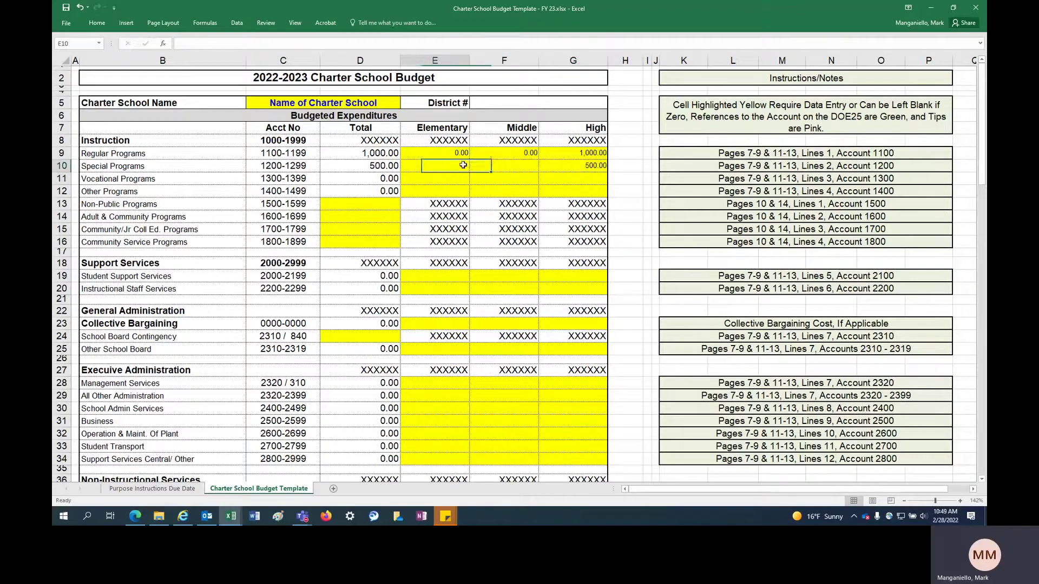
Clear the zero Elementary and Middle Regular Programs cells (E9:F9) and check the row totals
drag(449, 155, 501, 152)
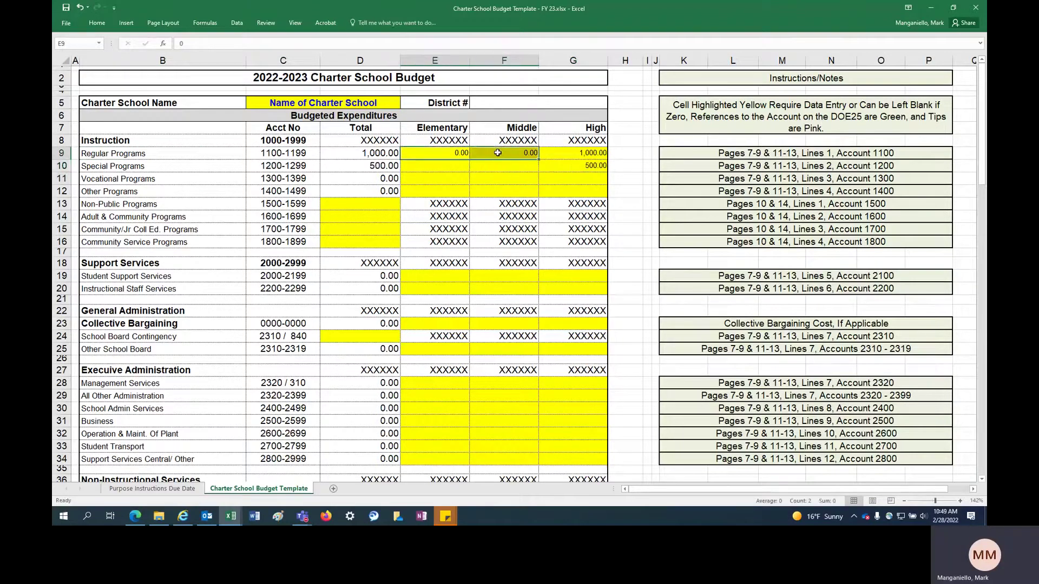
key(Delete)
key(Down)
key(Down)
click(377, 154)
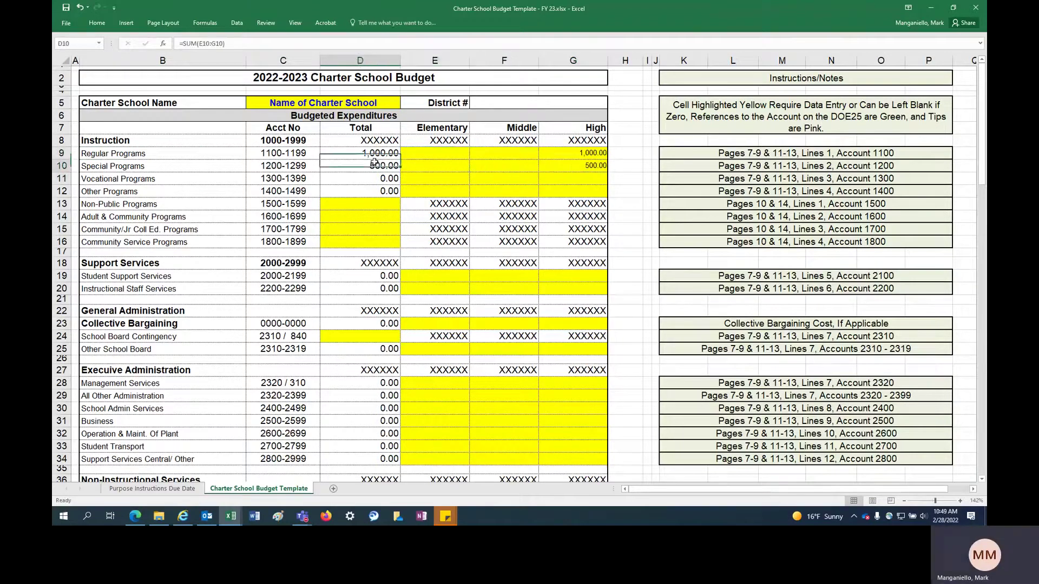
click(374, 166)
click(370, 204)
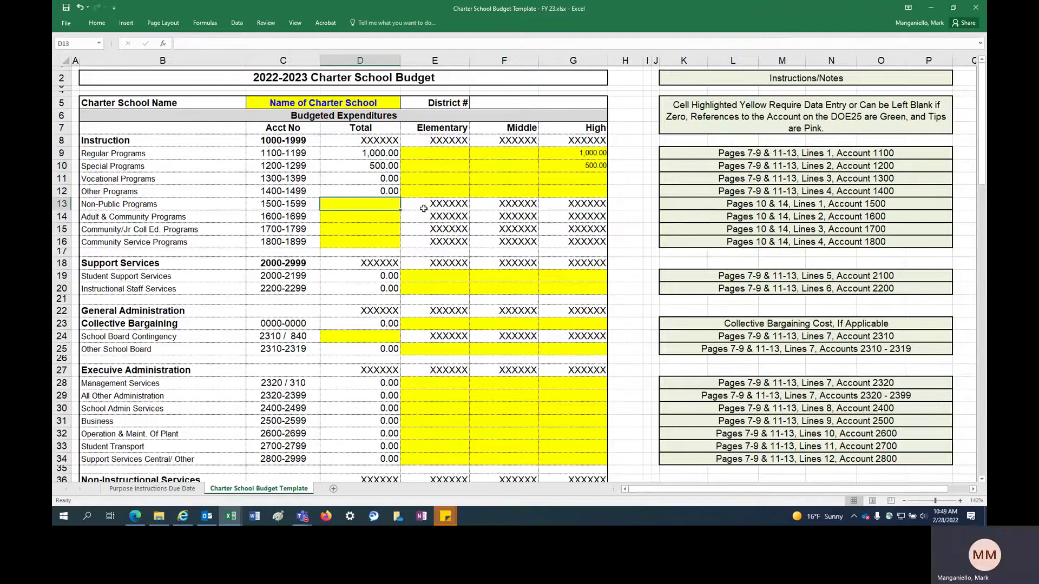
scroll(424, 208, down, 2)
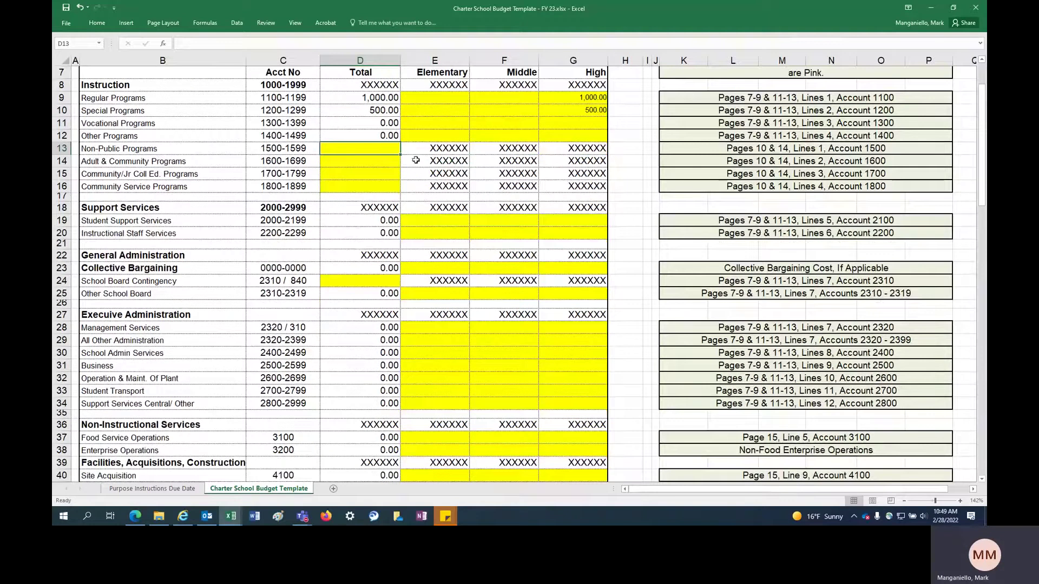
scroll(417, 156, down, 1)
click(277, 125)
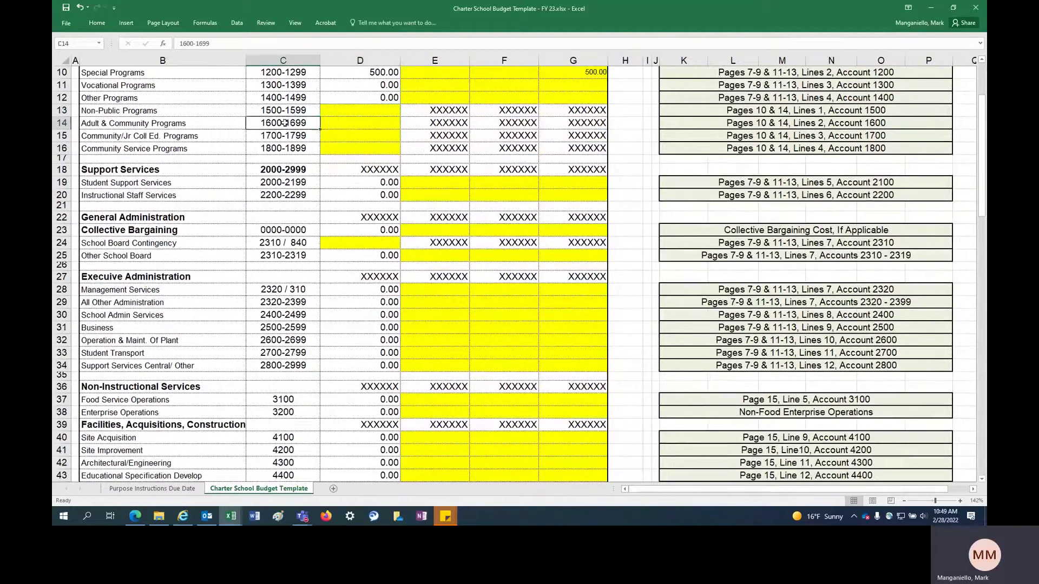
click(277, 136)
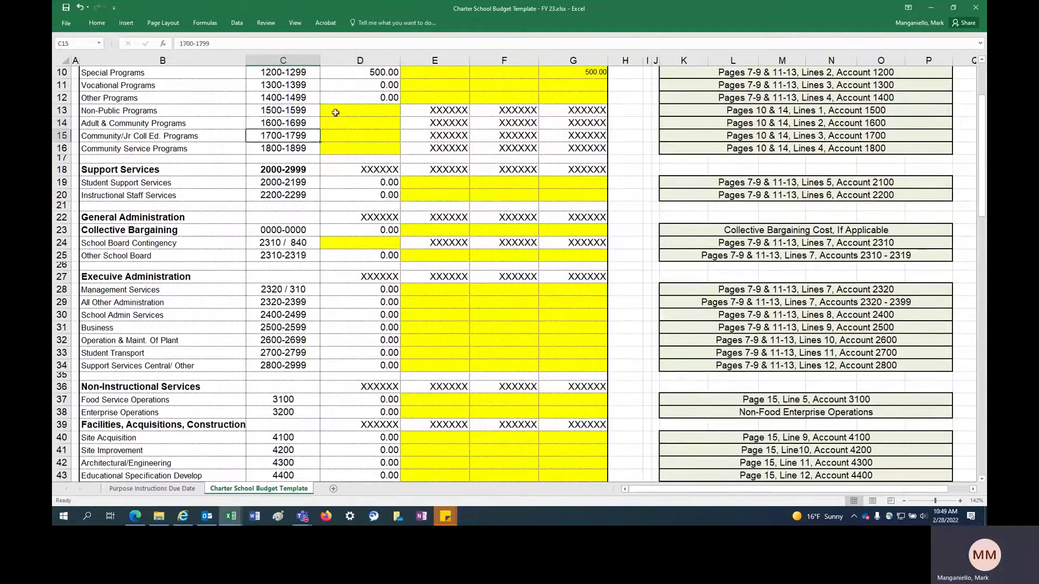
click(333, 111)
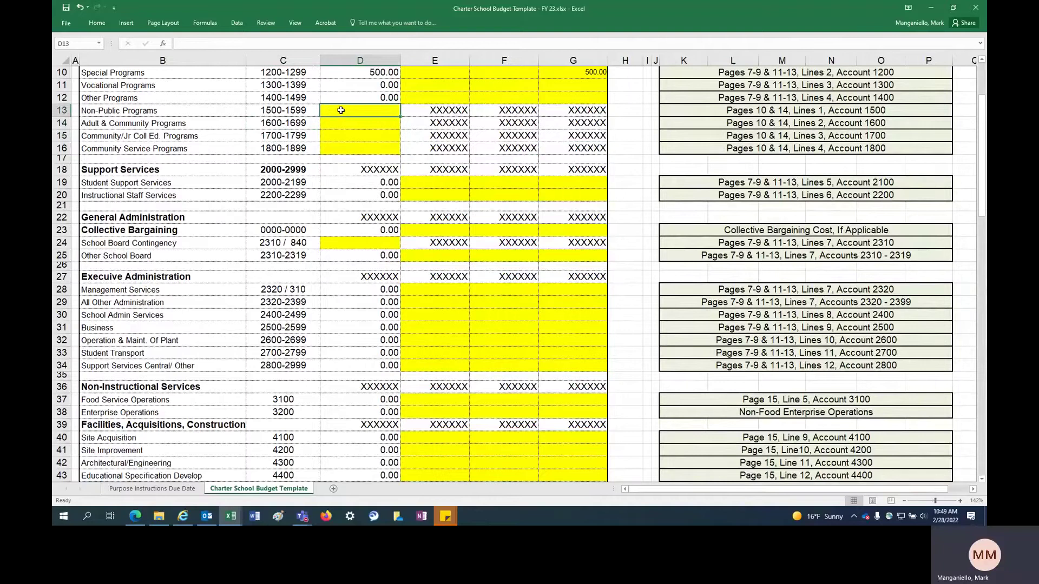
click(373, 143)
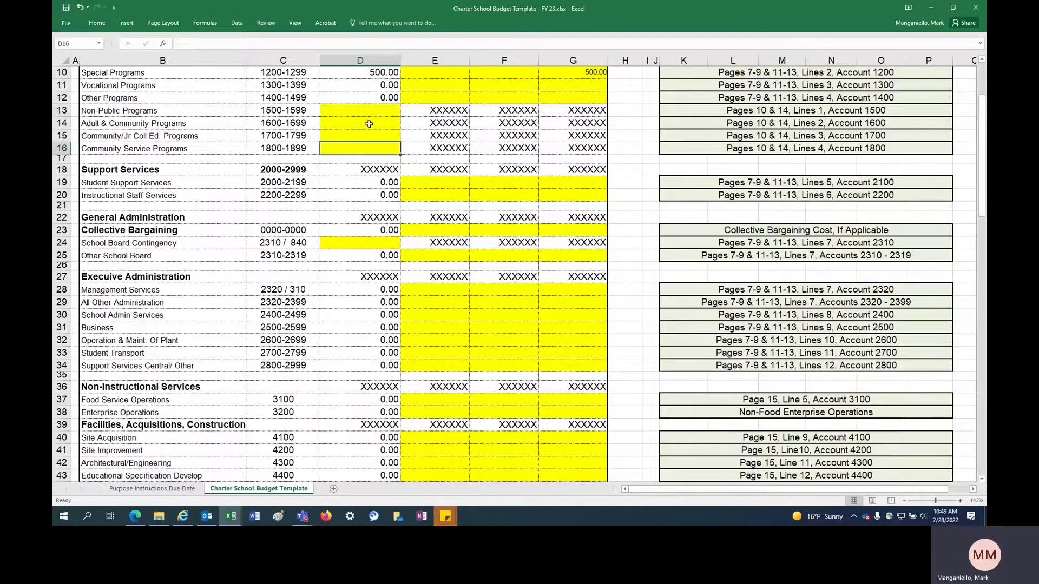
click(292, 145)
click(274, 125)
click(331, 110)
scroll(398, 156, down, 1)
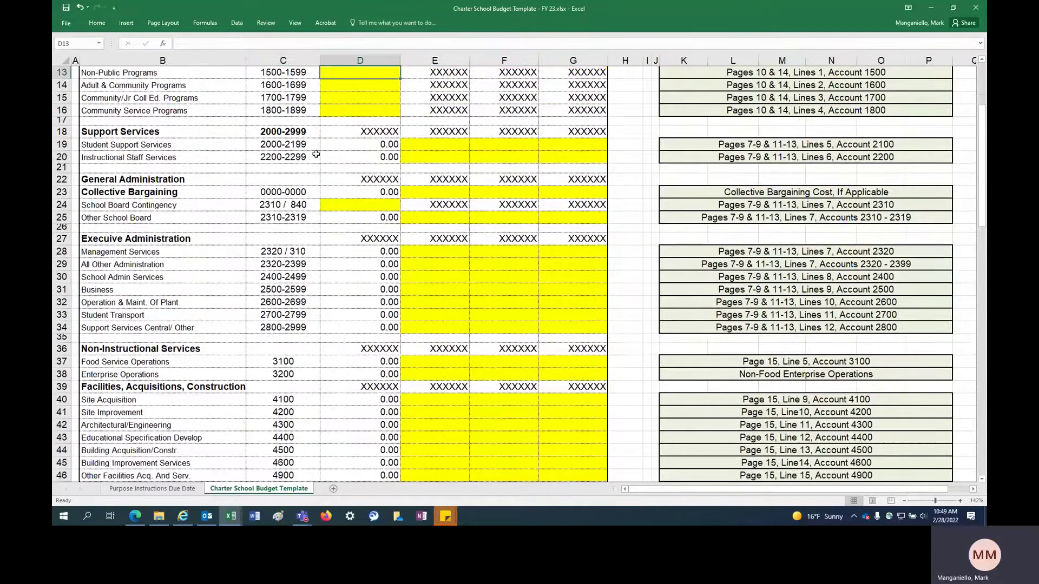
click(261, 143)
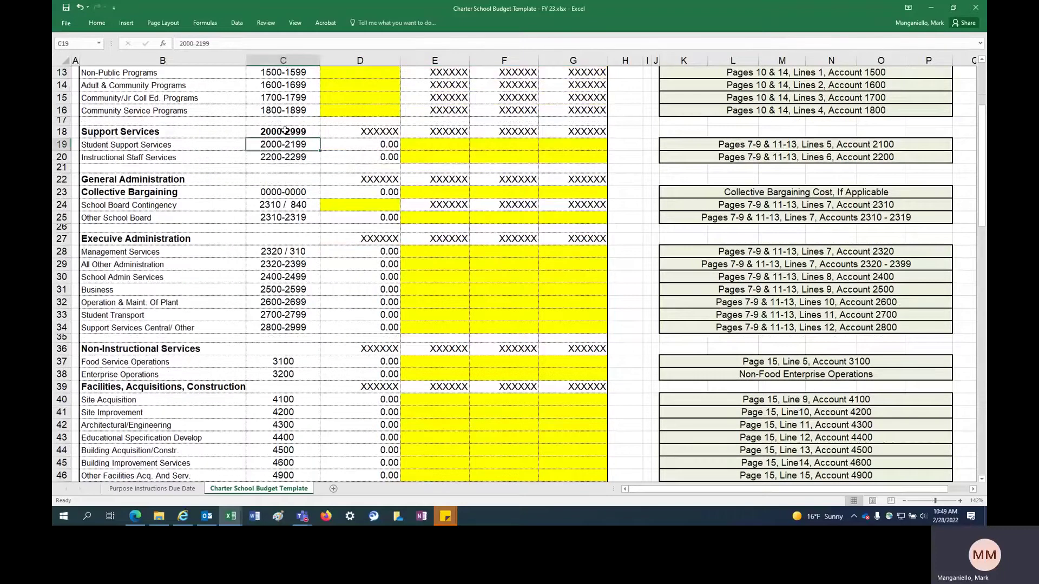
click(777, 146)
scroll(777, 146, up, 2)
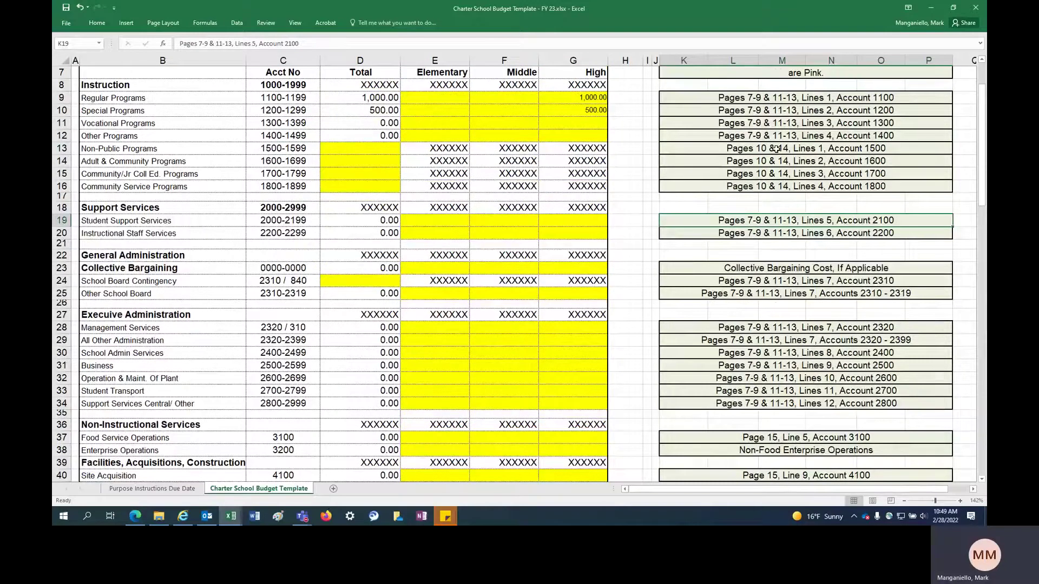
scroll(557, 190, down, 1)
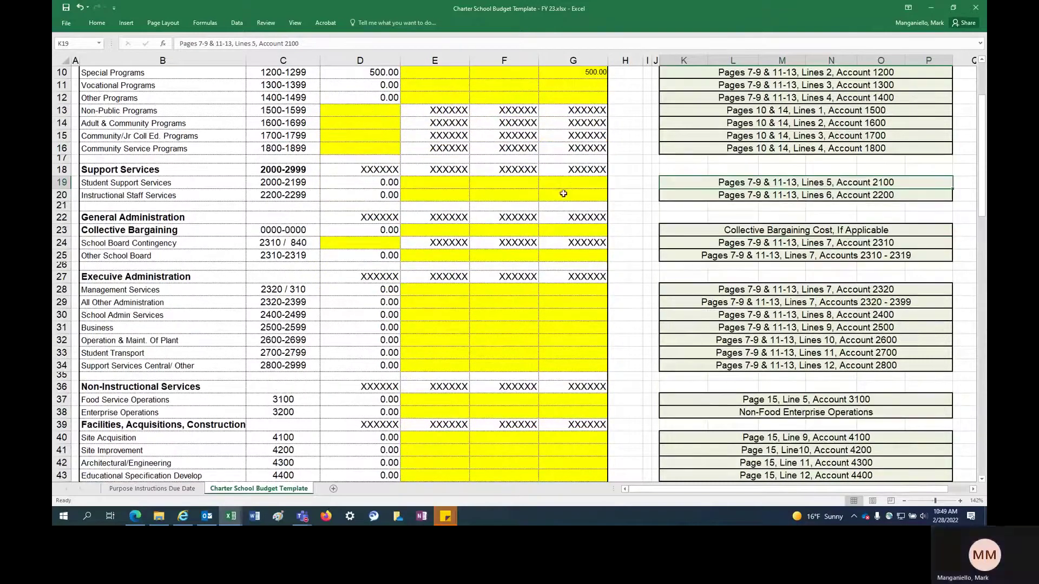
click(455, 188)
click(440, 194)
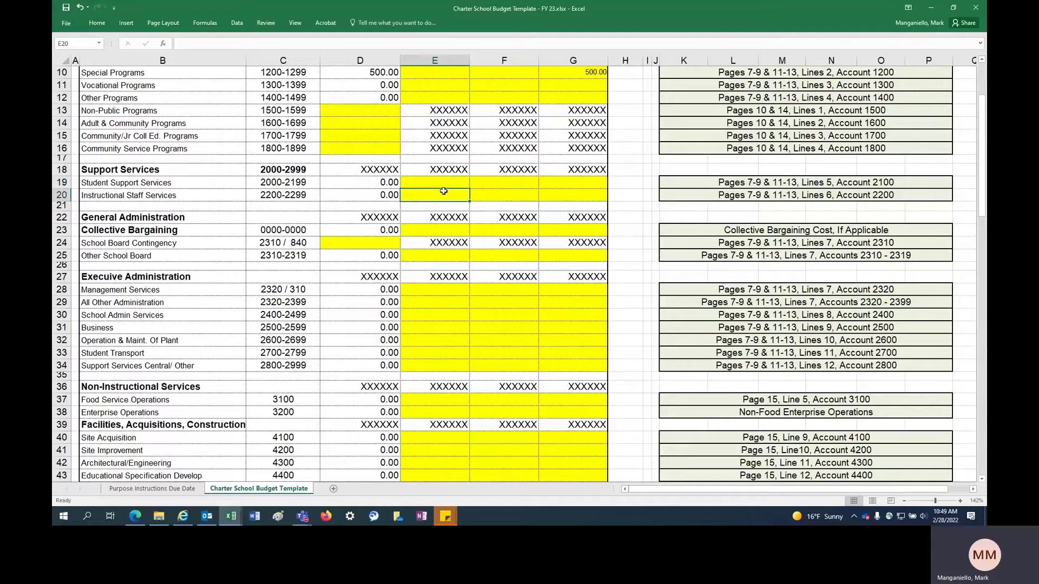
scroll(444, 191, down, 1)
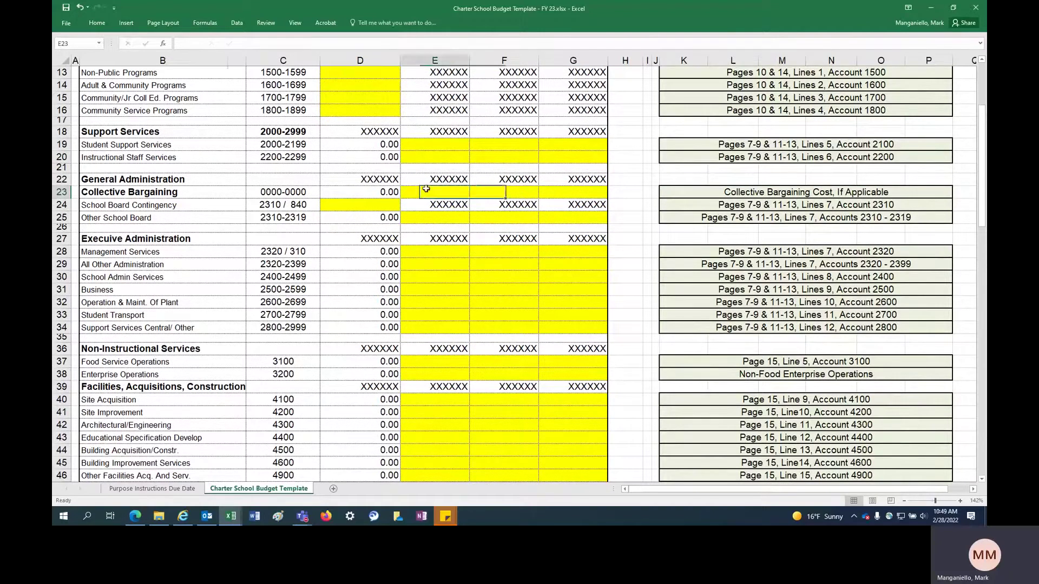
click(374, 189)
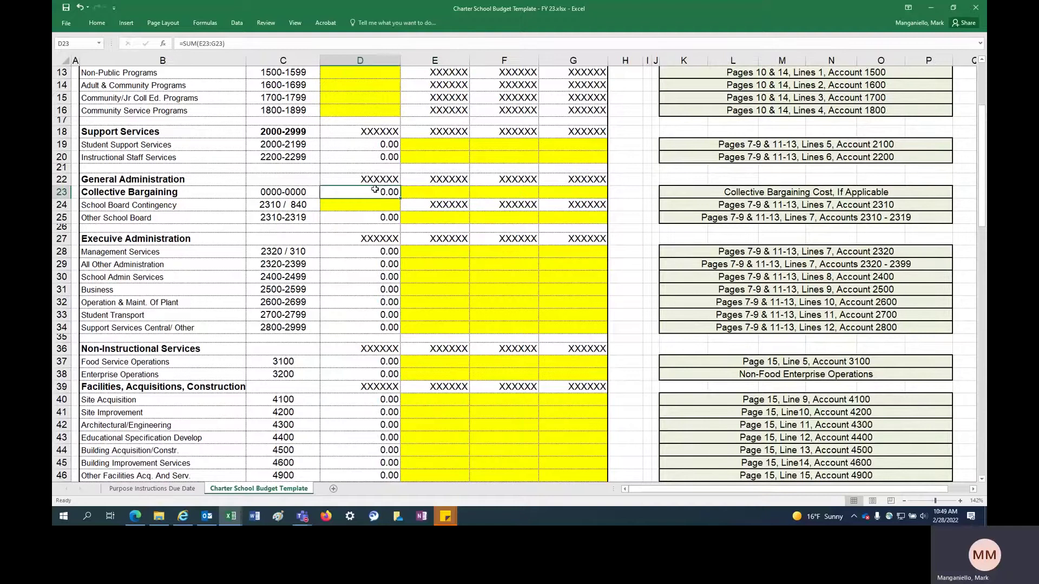
click(419, 189)
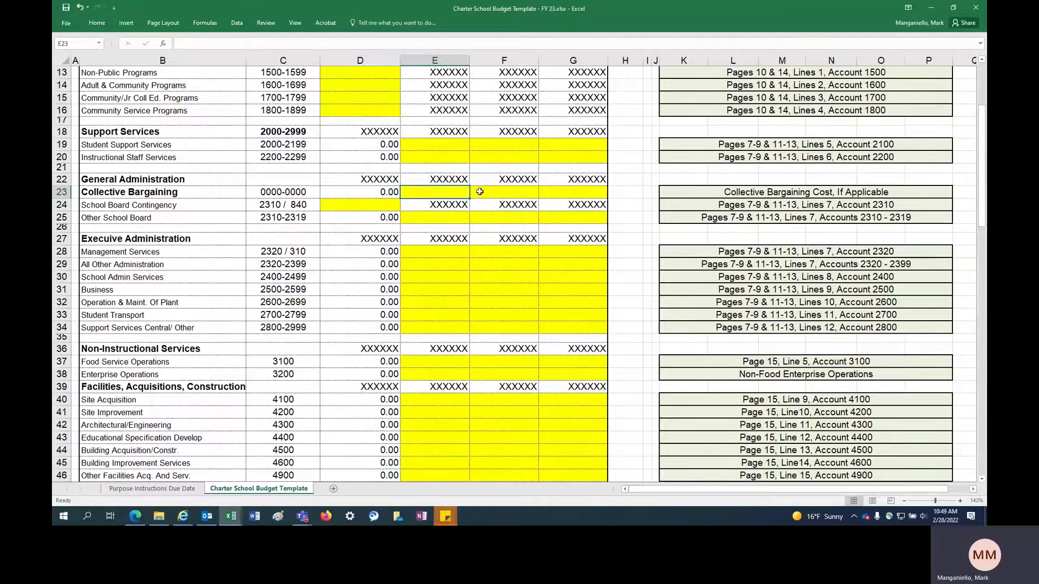
click(480, 191)
click(441, 192)
click(783, 190)
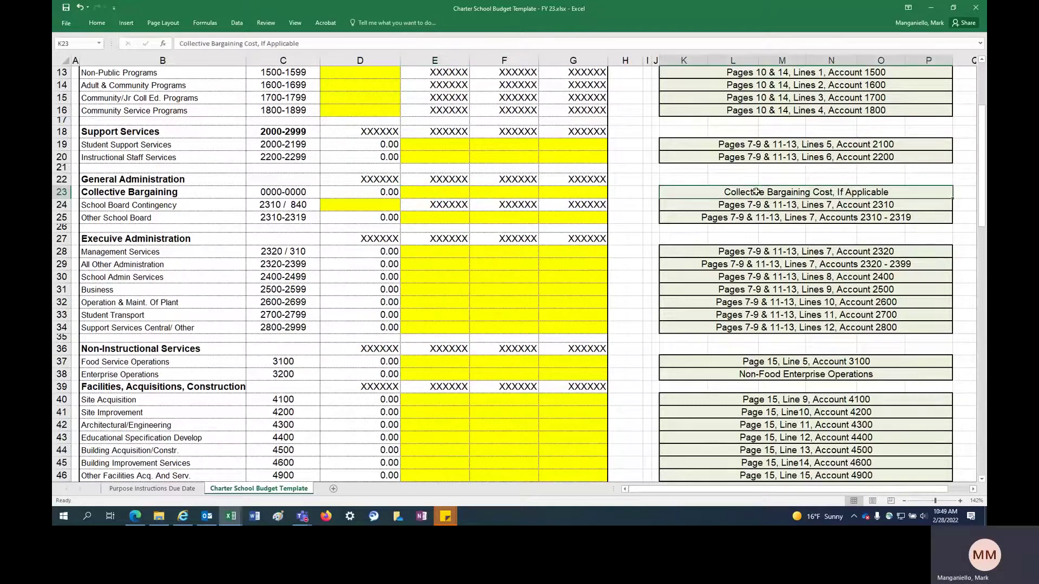
click(388, 203)
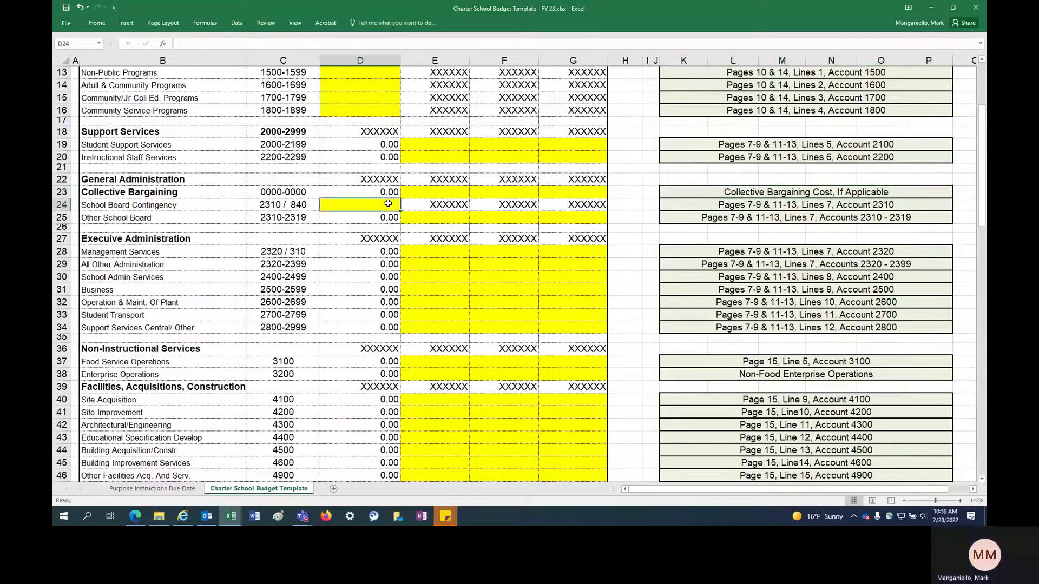
scroll(388, 204, down, 1)
click(715, 166)
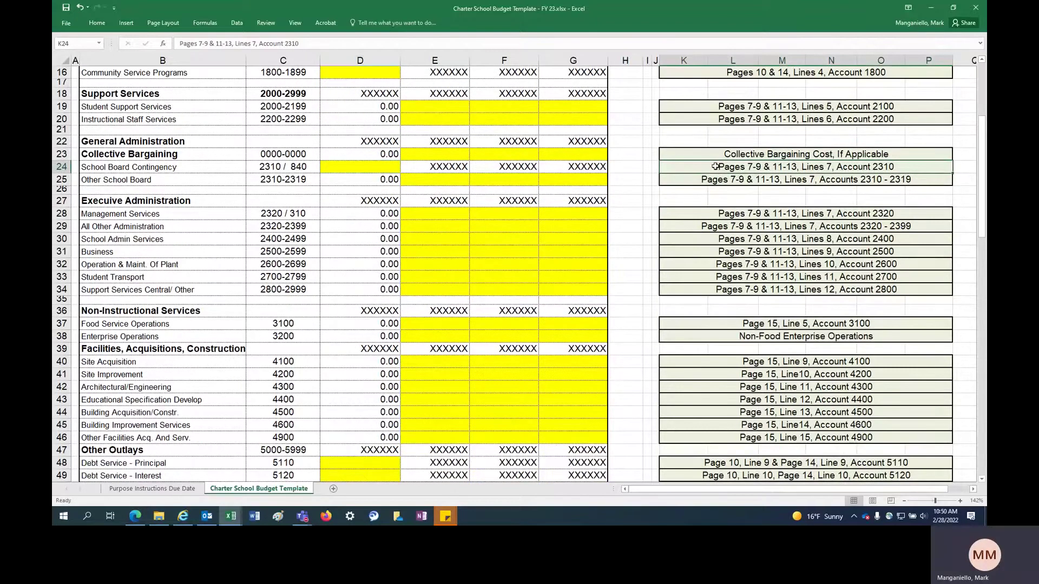
click(497, 178)
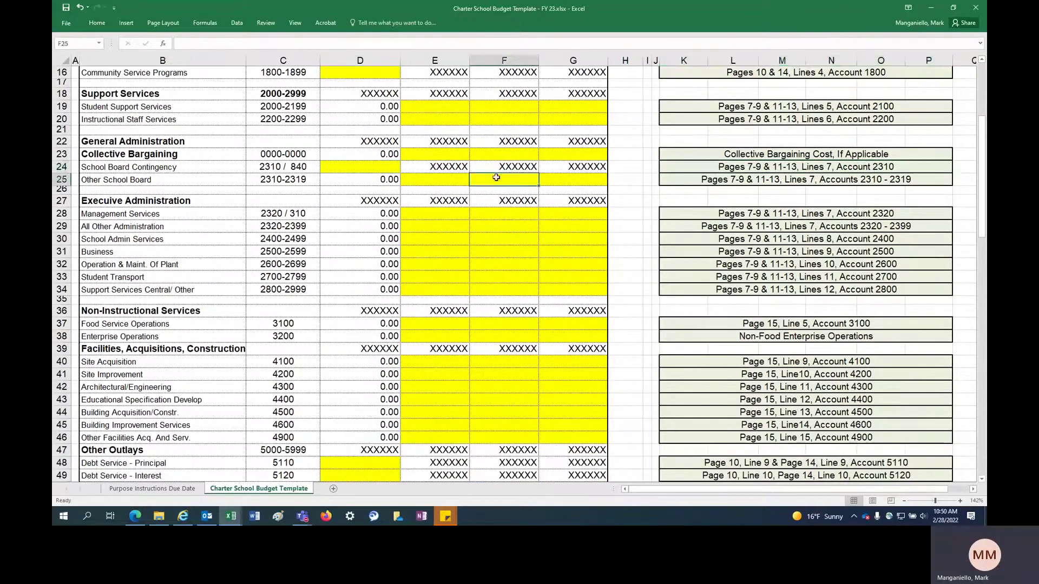
click(446, 178)
scroll(459, 217, down, 2)
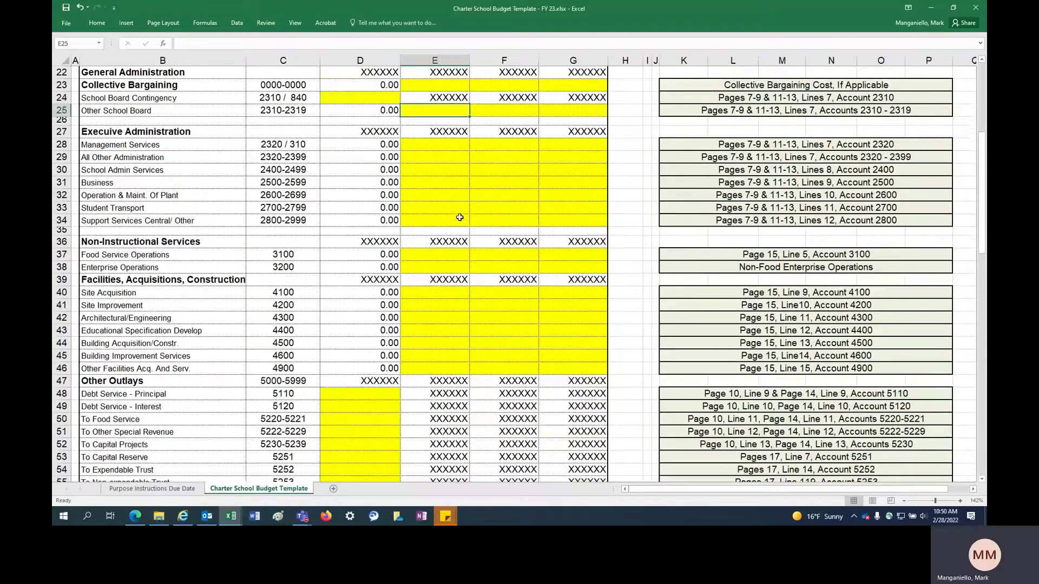
click(447, 155)
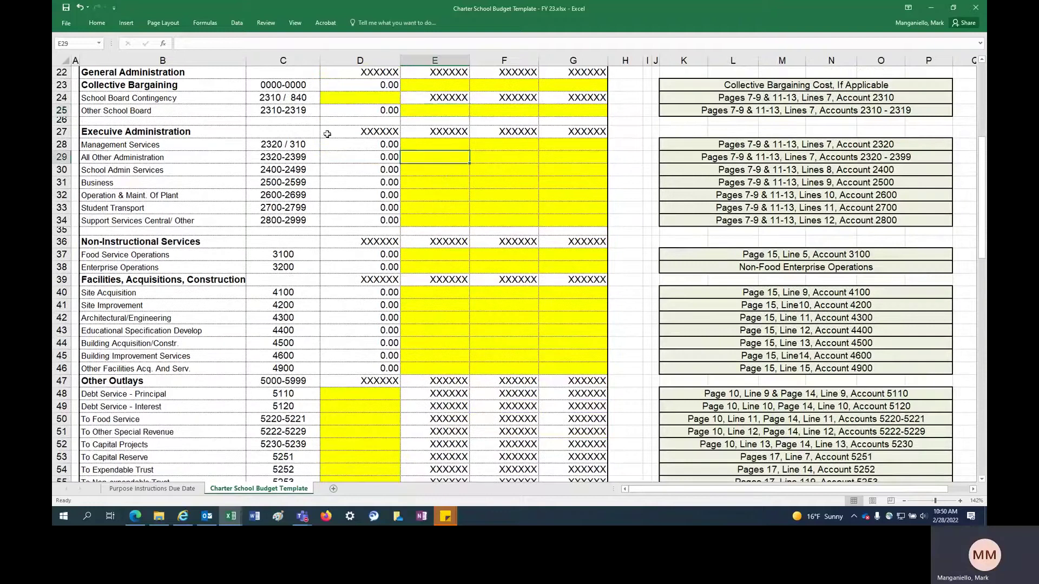
click(770, 158)
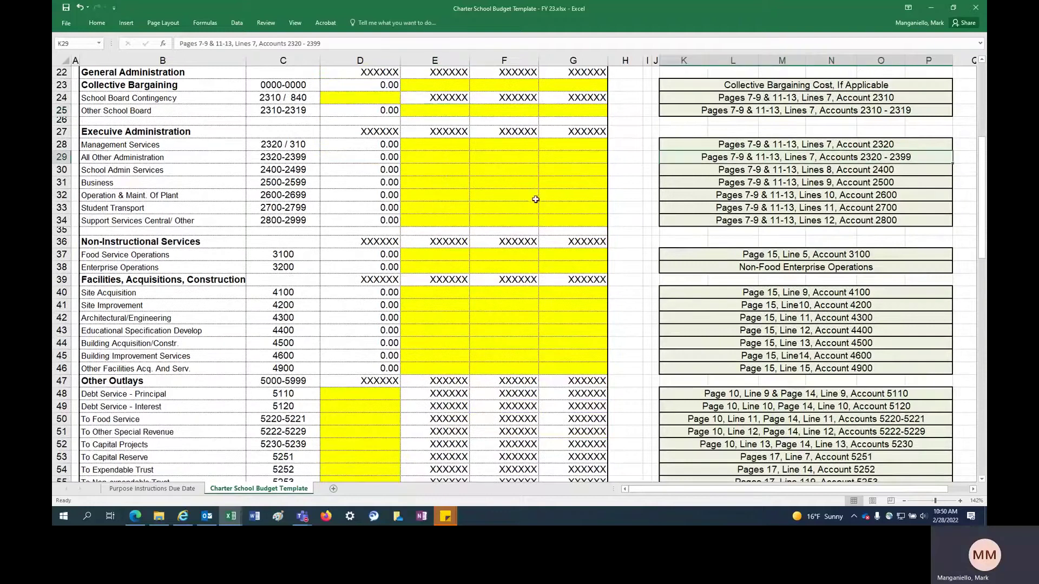
scroll(478, 227, down, 2)
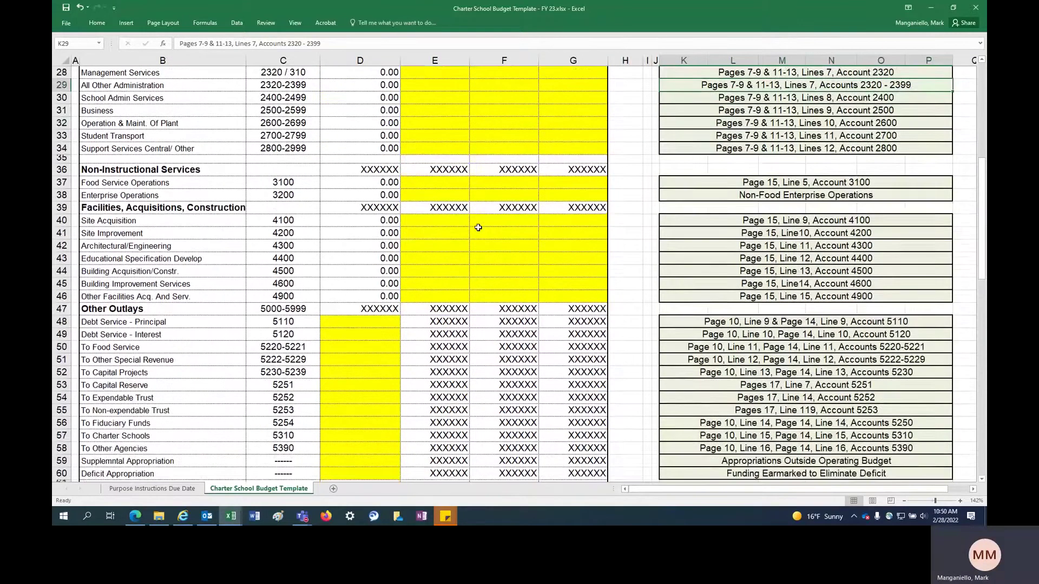
scroll(476, 227, down, 1)
scroll(474, 195, down, 1)
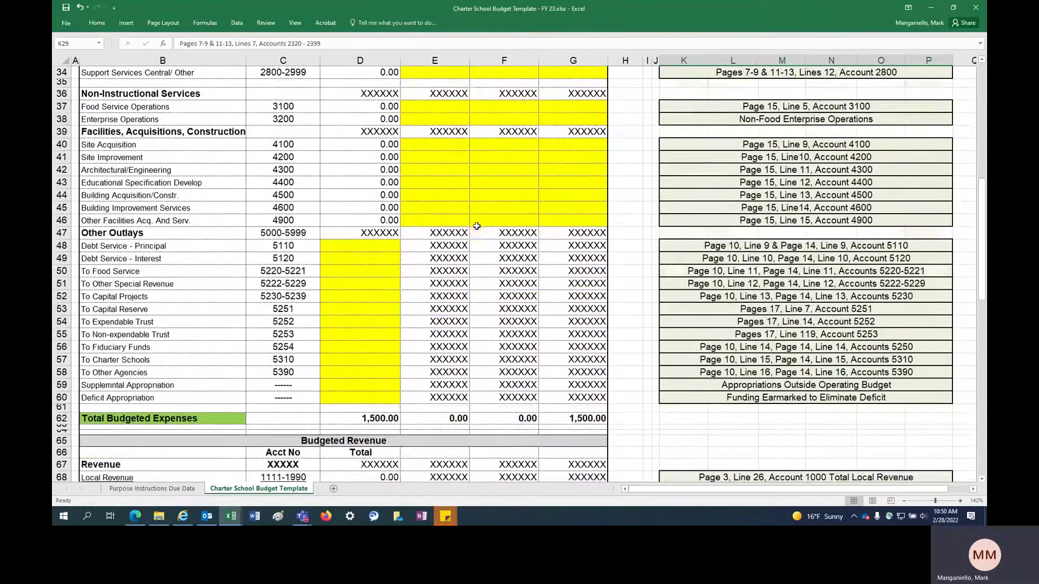
click(440, 114)
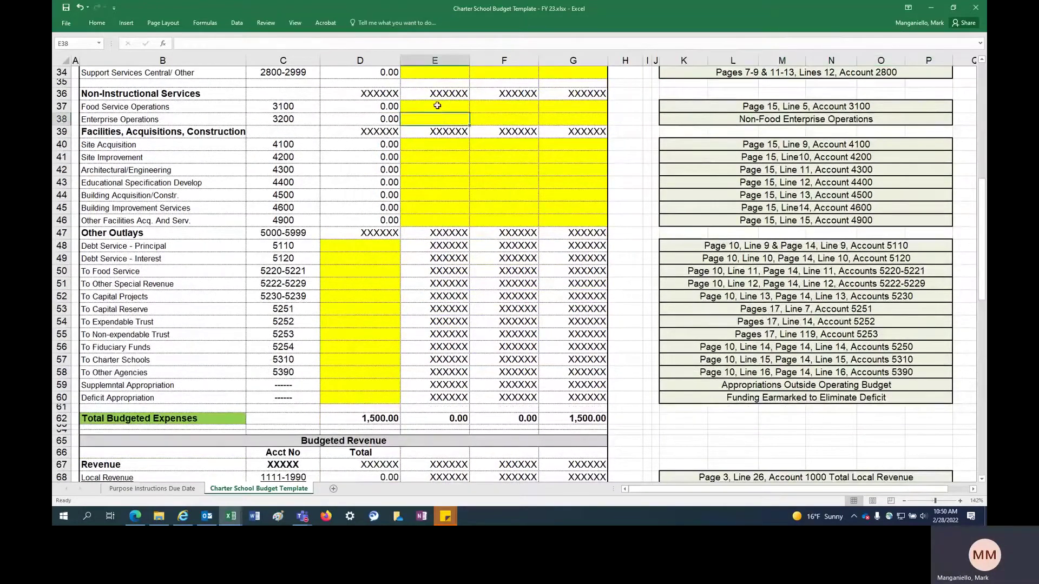
scroll(460, 179, down, 1)
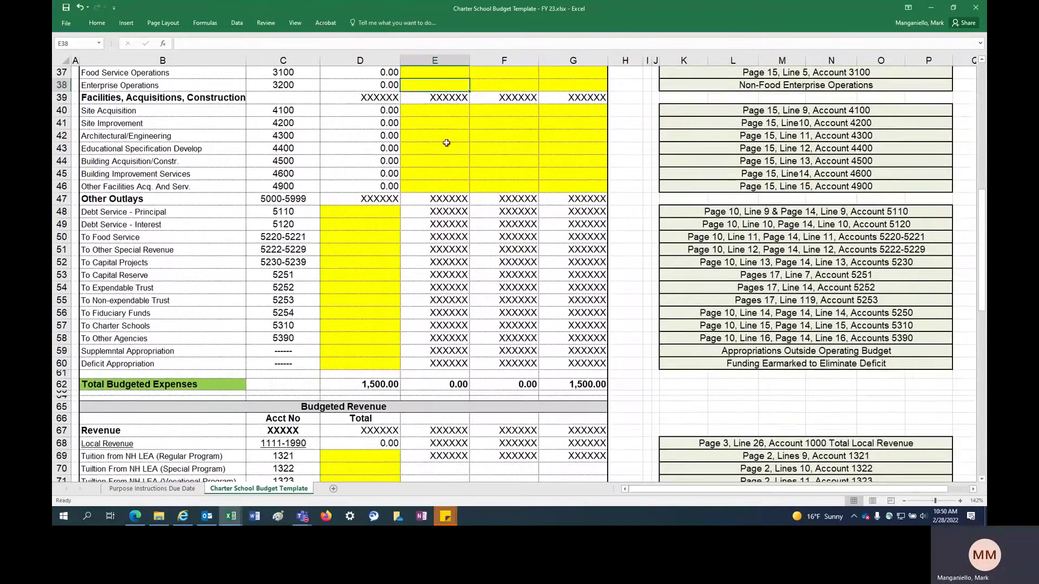
click(441, 113)
click(476, 112)
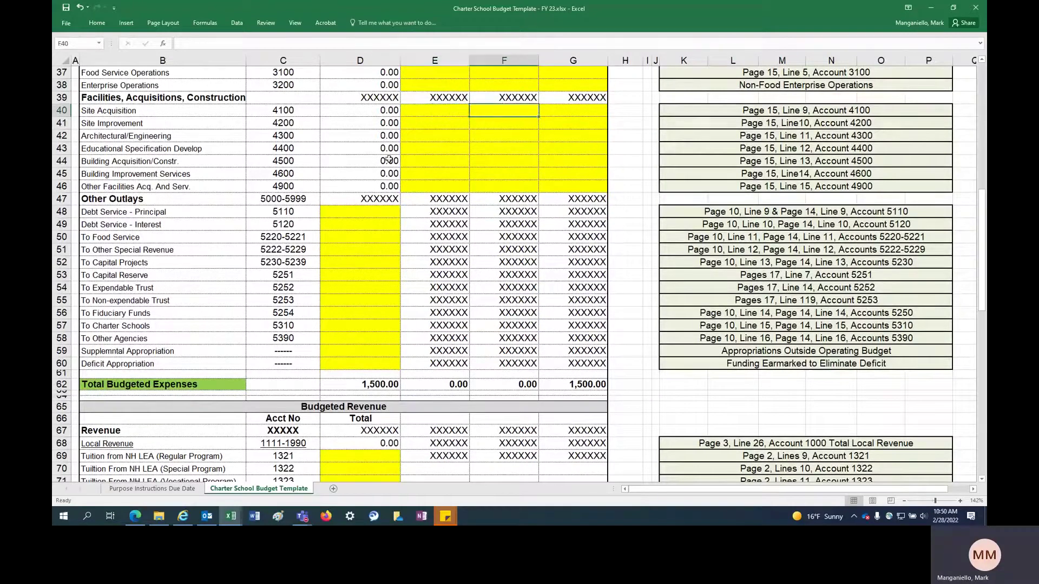
scroll(392, 186, down, 2)
drag(390, 139, 393, 325)
scroll(391, 199, up, 1)
click(477, 174)
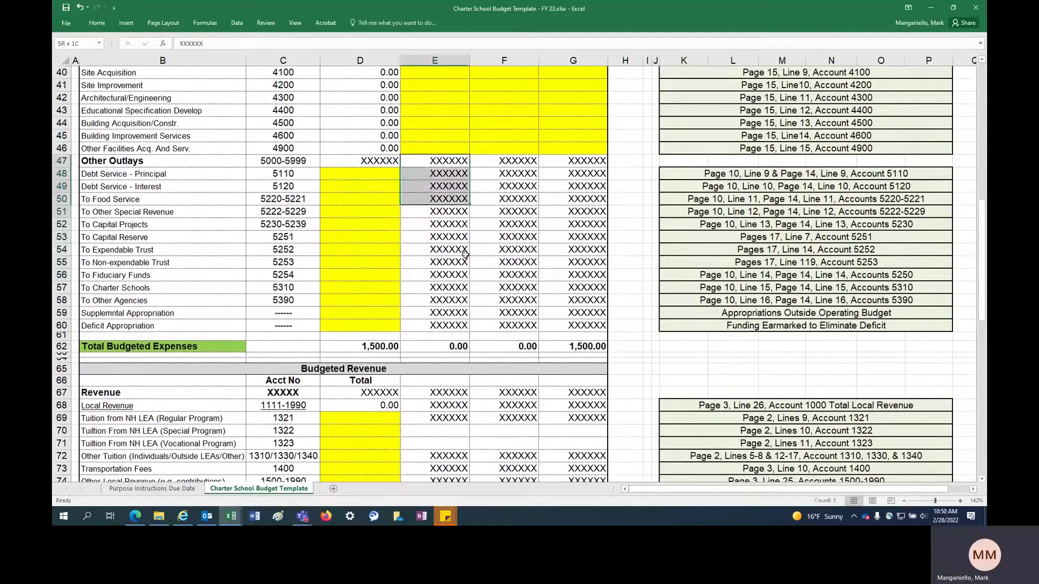
click(351, 173)
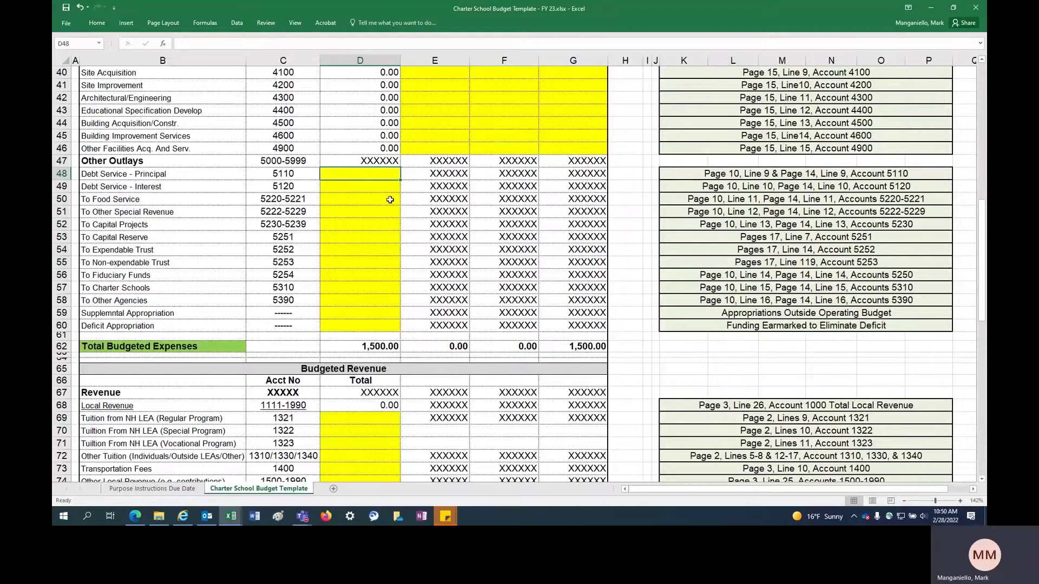
scroll(405, 196, down, 4)
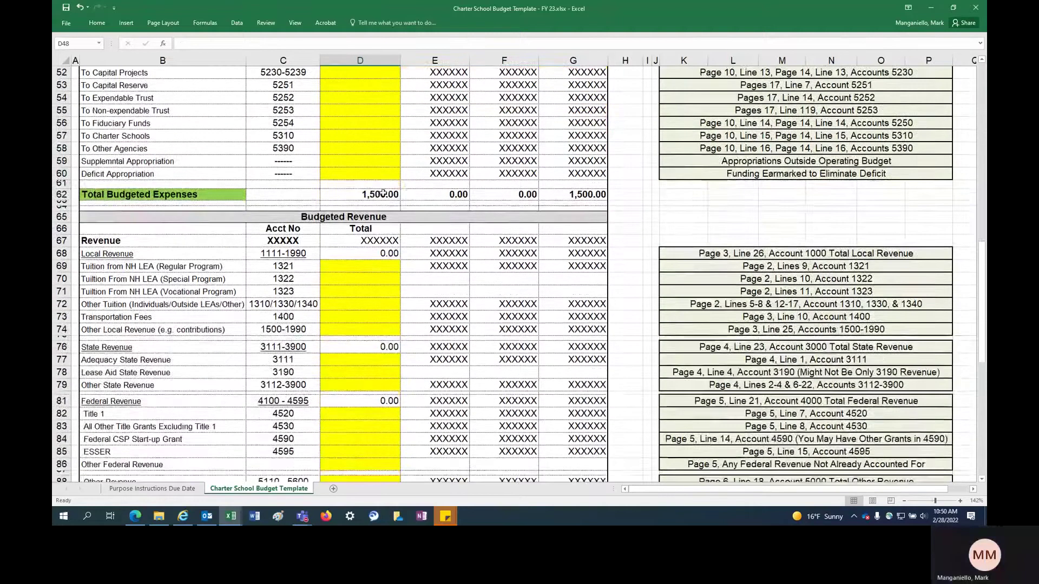
click(377, 194)
scroll(415, 180, up, 13)
scroll(414, 180, up, 4)
key(ctrl+z)
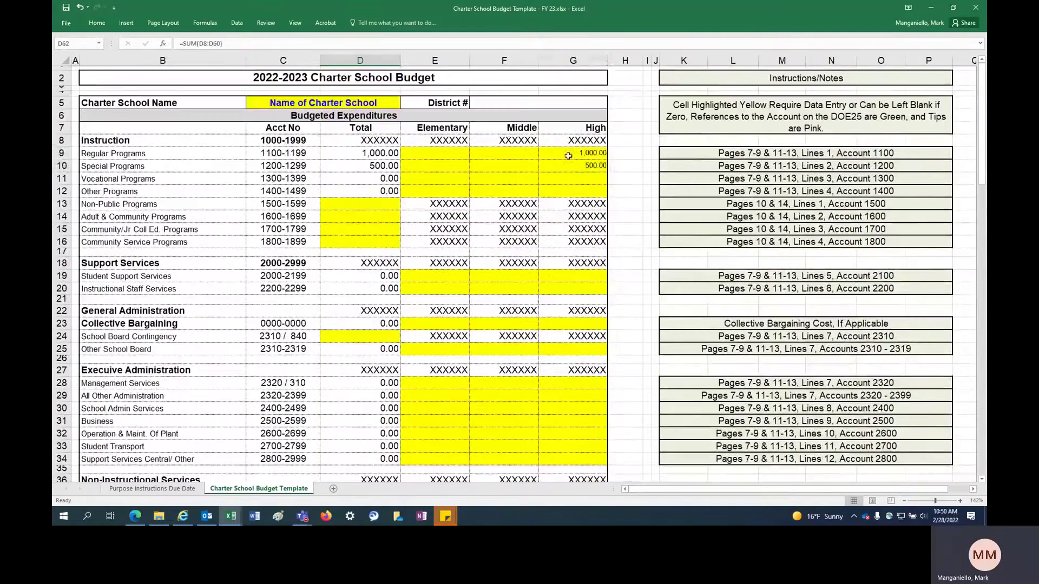
scroll(424, 191, down, 14)
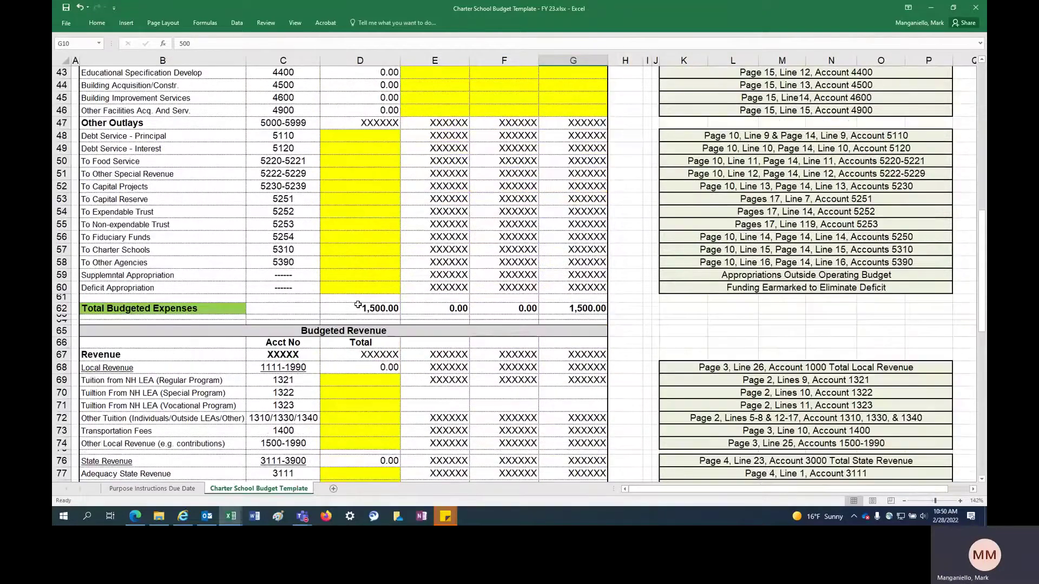
scroll(359, 304, down, 1)
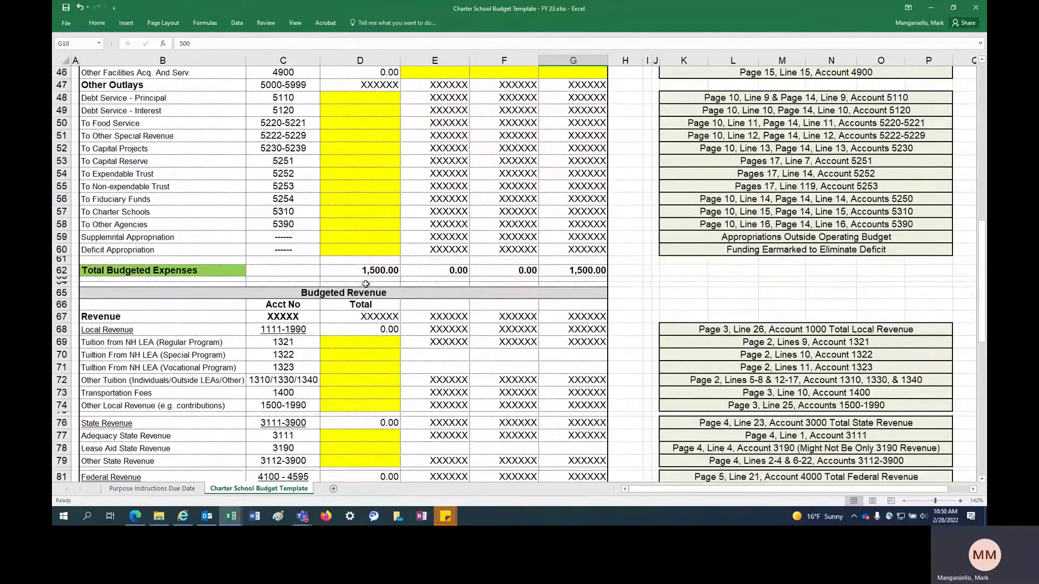
click(363, 269)
scroll(364, 283, down, 2)
click(190, 192)
click(324, 190)
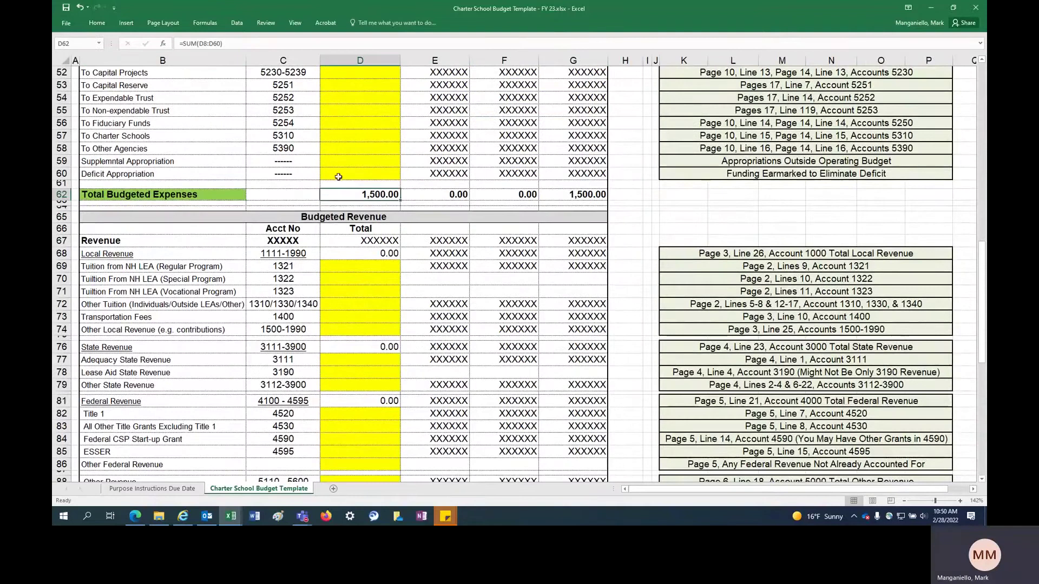
scroll(347, 173, down, 3)
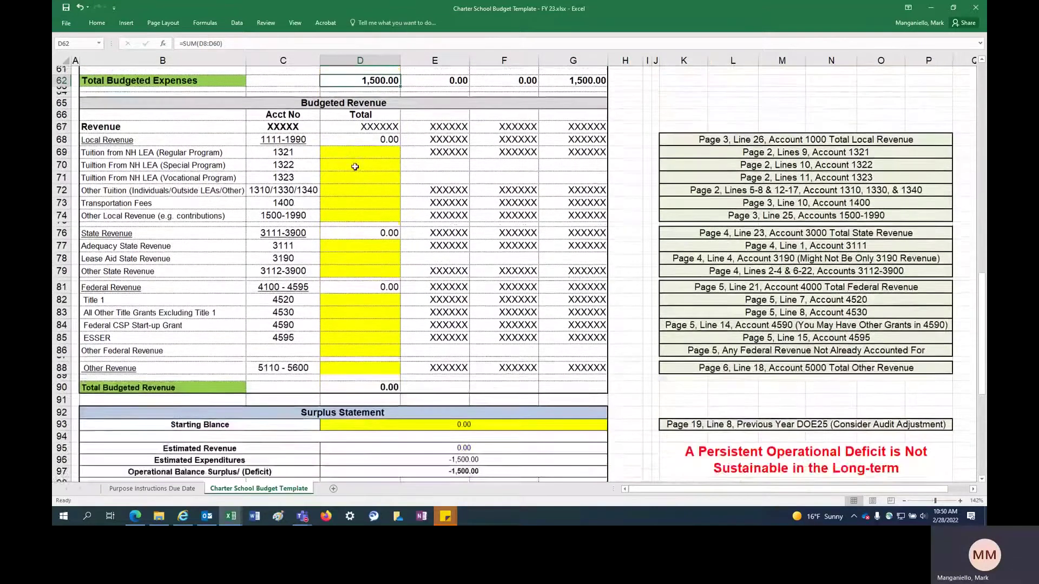
scroll(356, 166, up, 2)
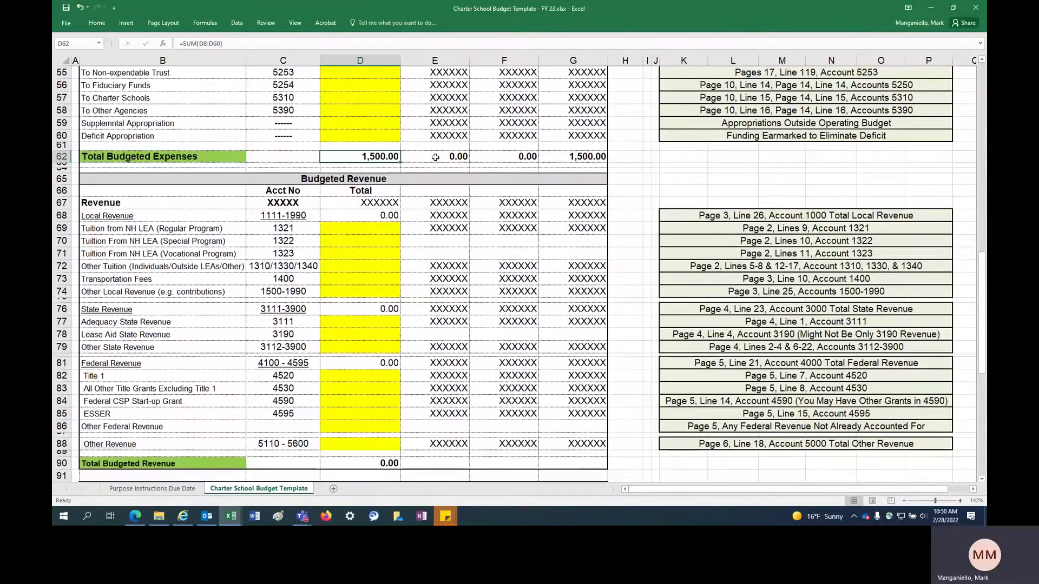
click(361, 224)
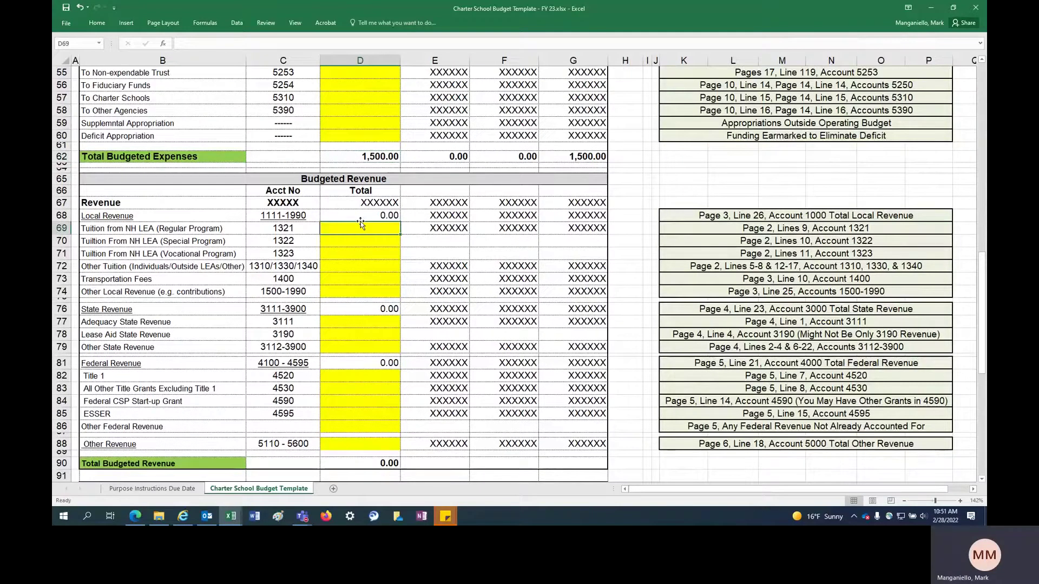
click(210, 237)
click(197, 228)
click(254, 227)
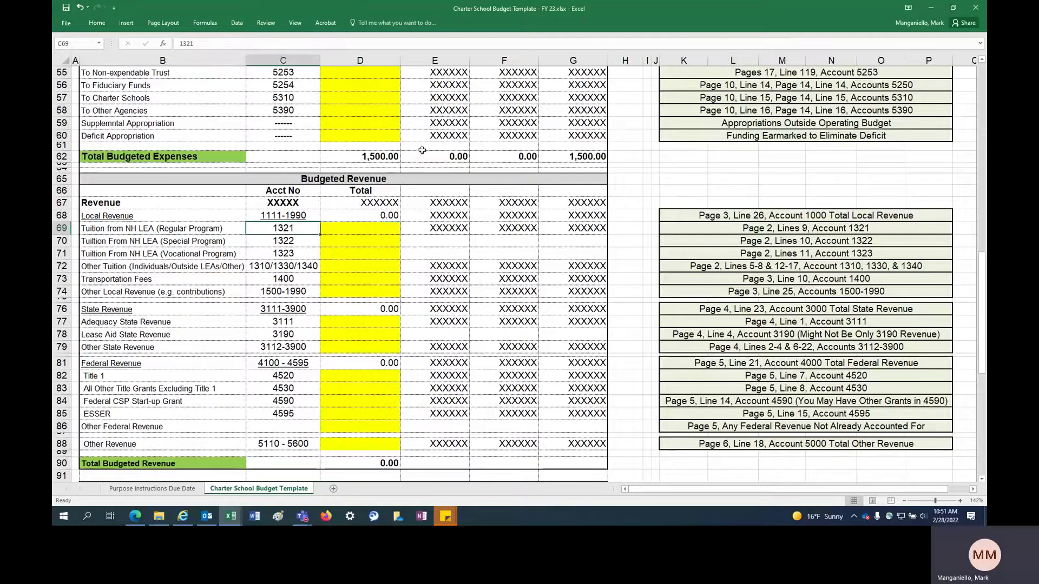
click(381, 228)
click(312, 228)
click(725, 217)
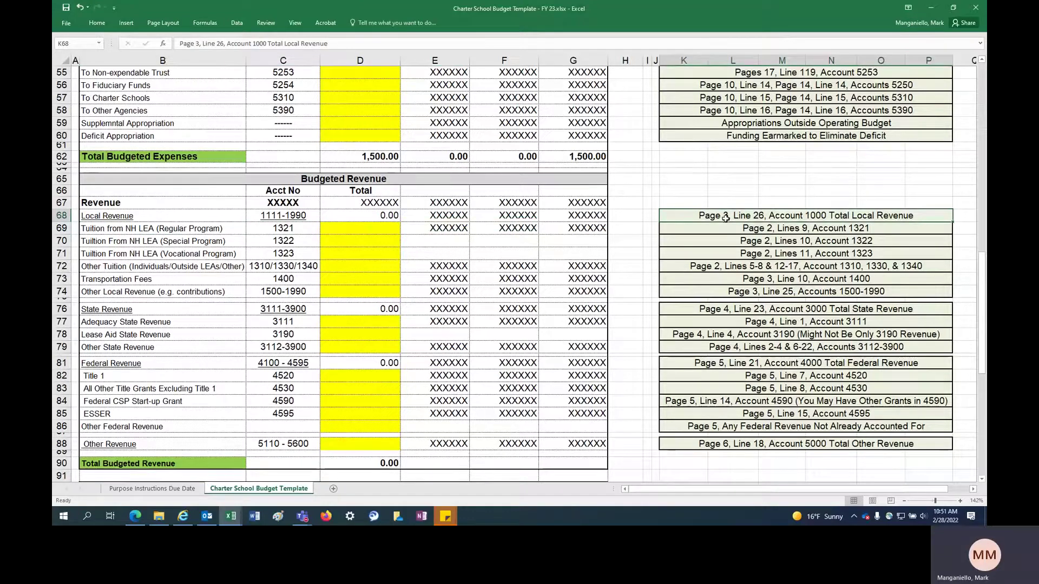
click(336, 237)
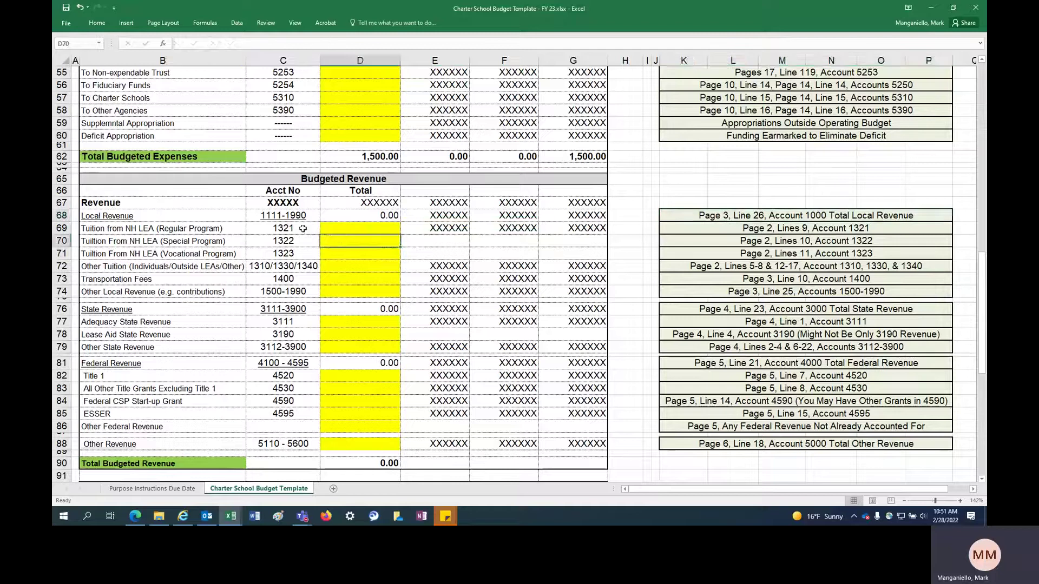
click(171, 228)
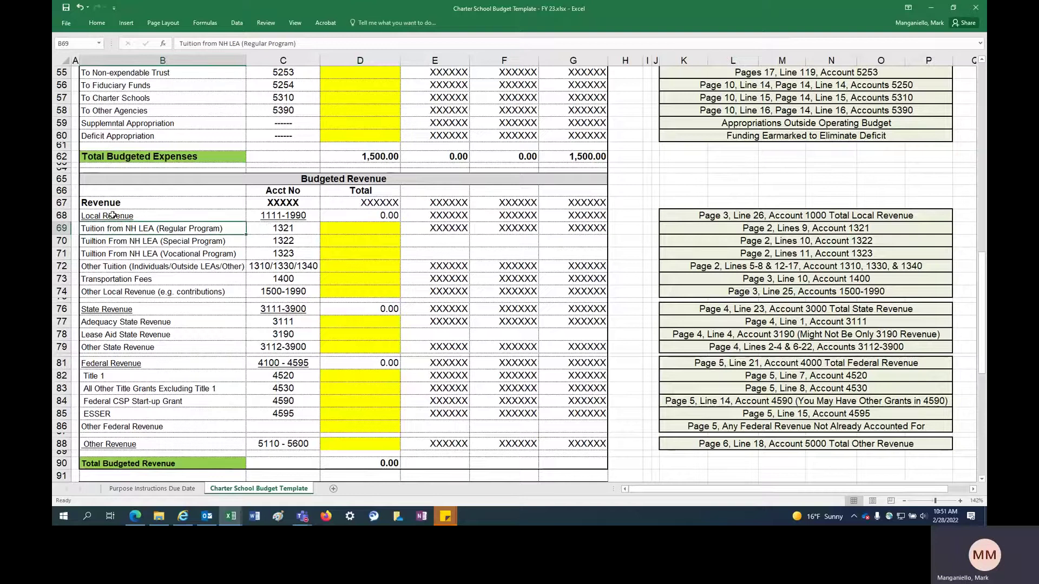
click(114, 309)
click(117, 364)
click(117, 214)
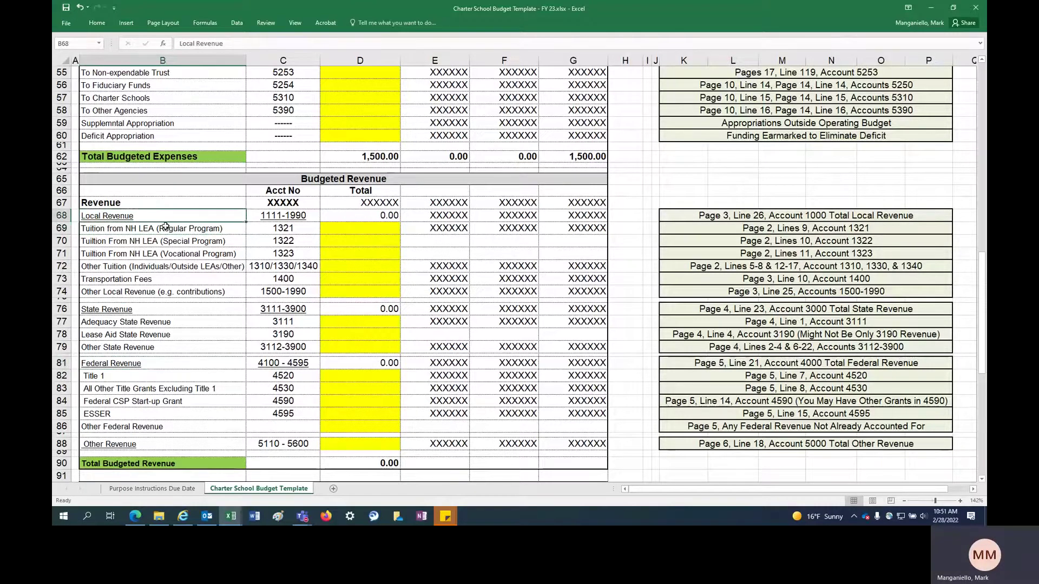
click(290, 229)
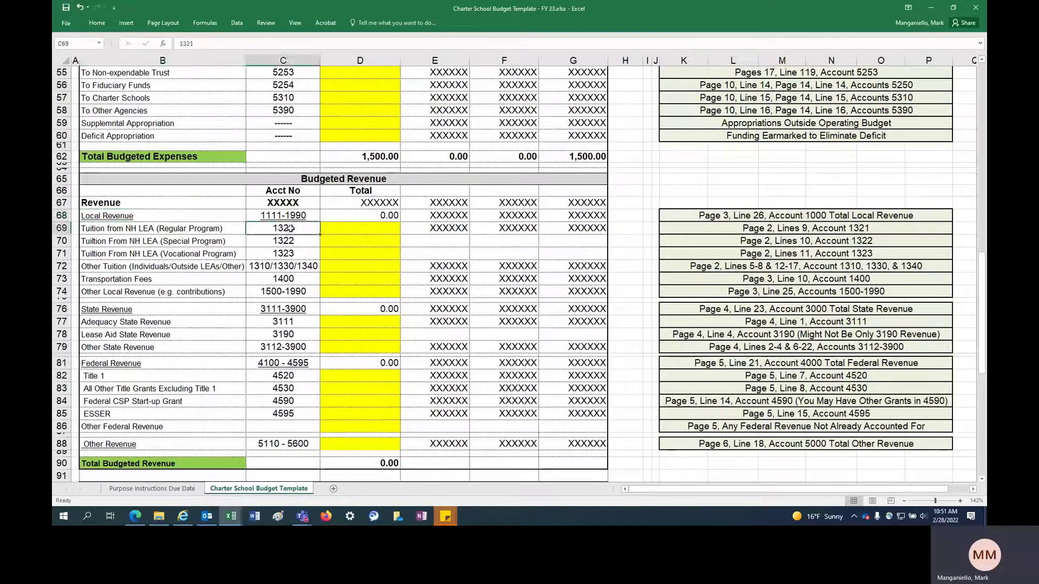
click(62, 227)
click(730, 227)
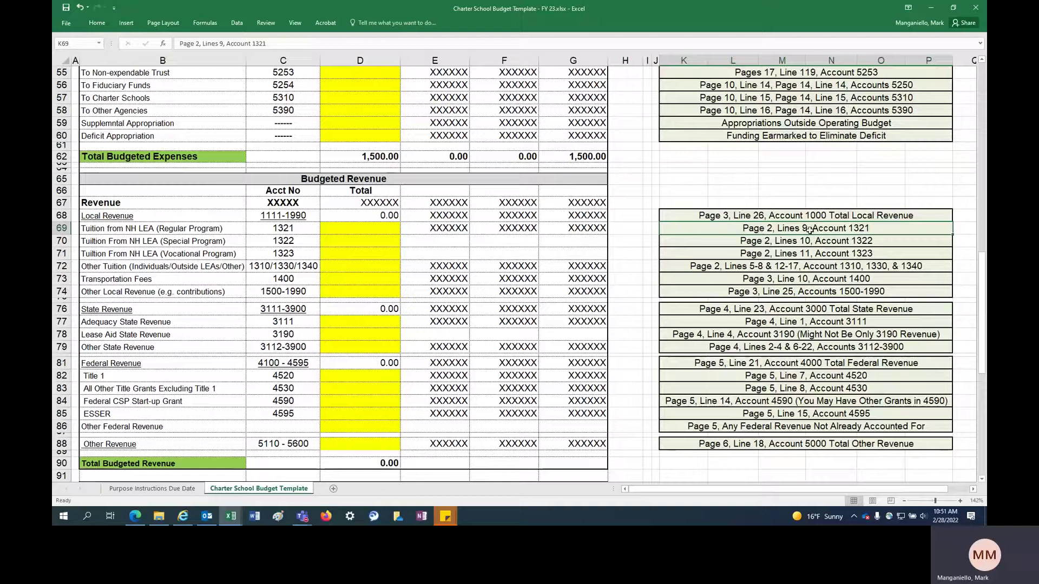
click(362, 231)
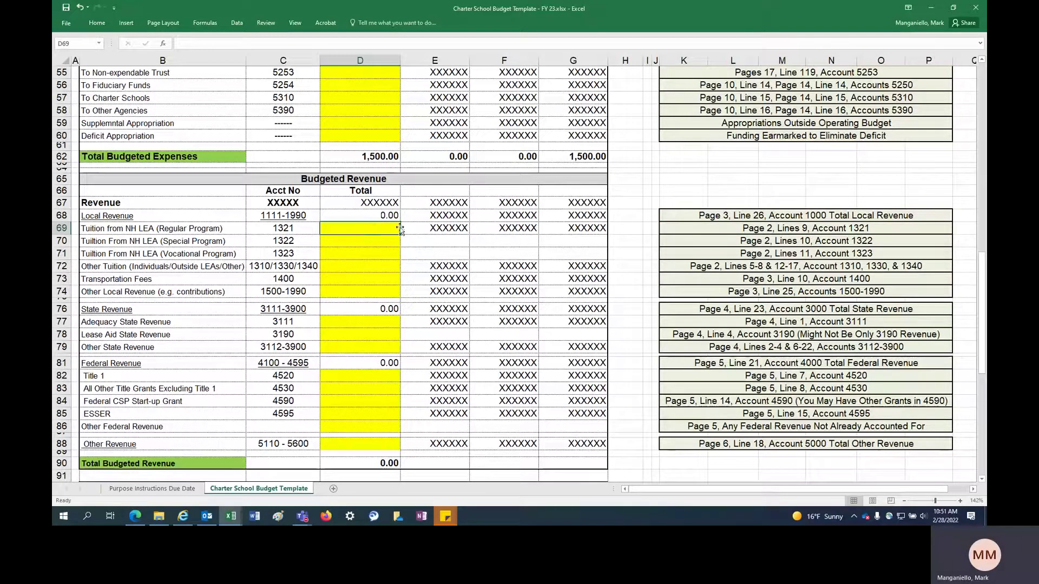
click(426, 227)
click(363, 232)
click(352, 244)
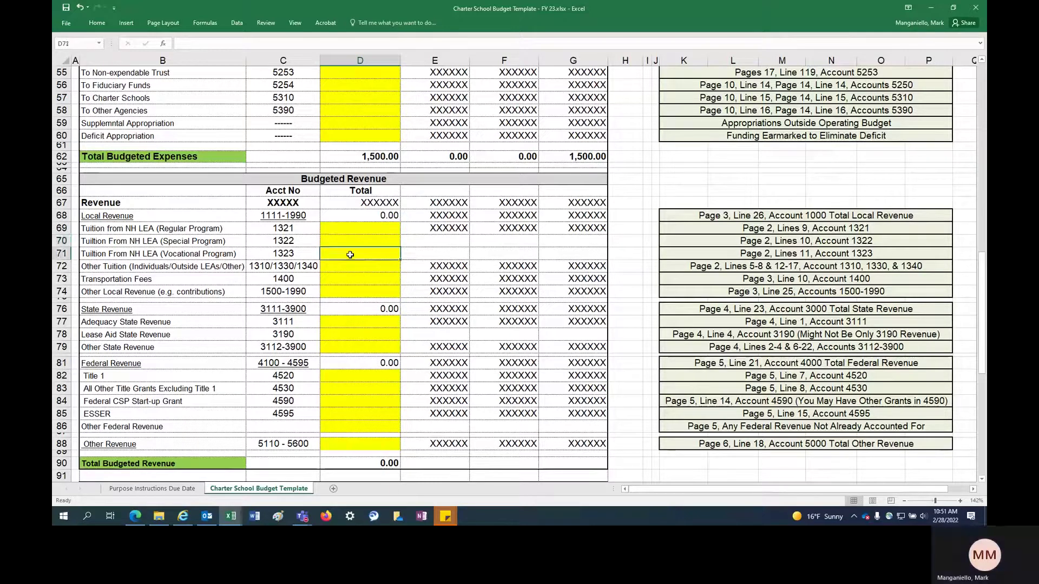
click(350, 255)
click(344, 267)
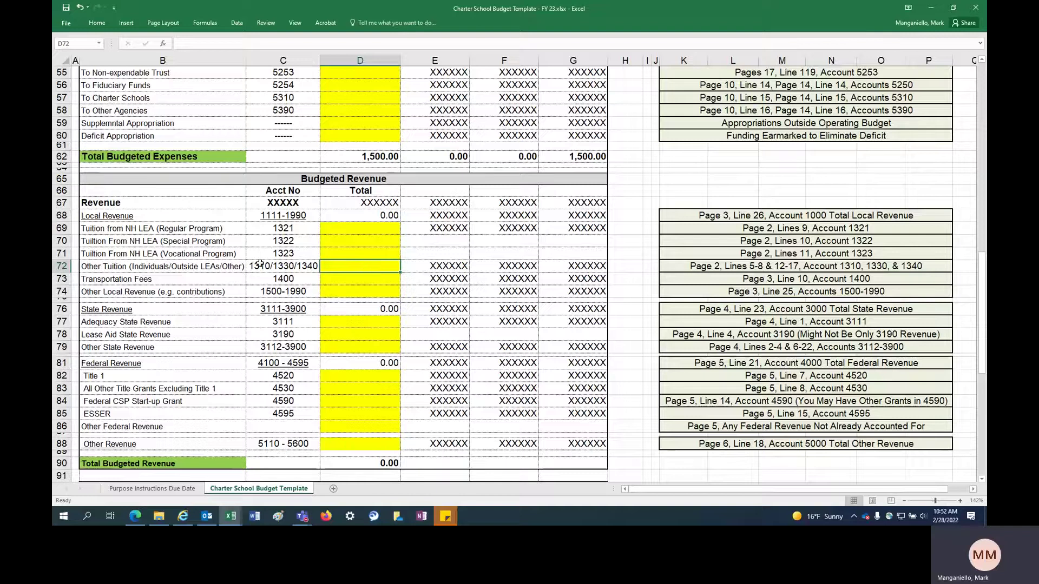
click(196, 263)
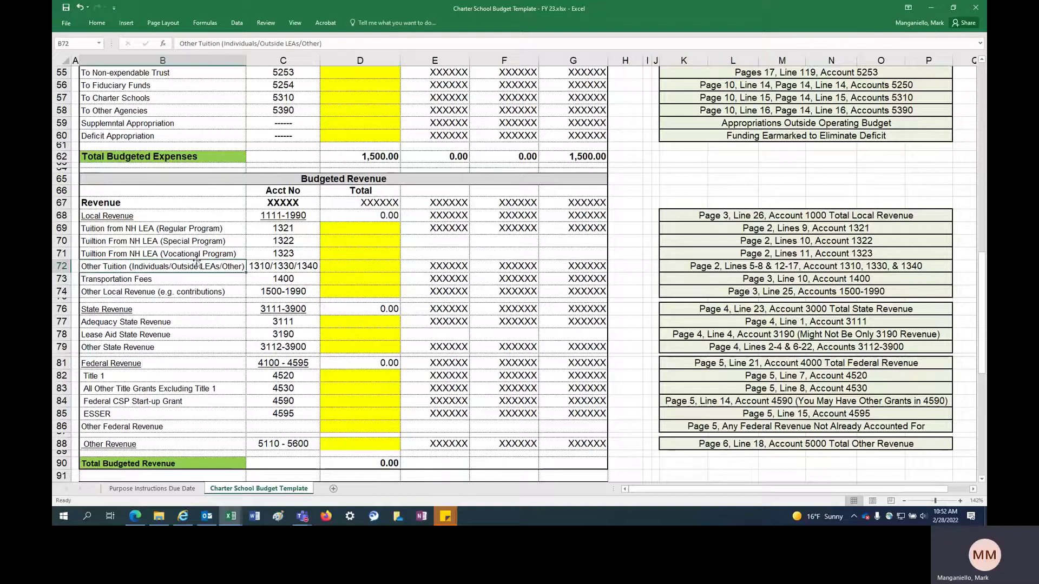
click(344, 266)
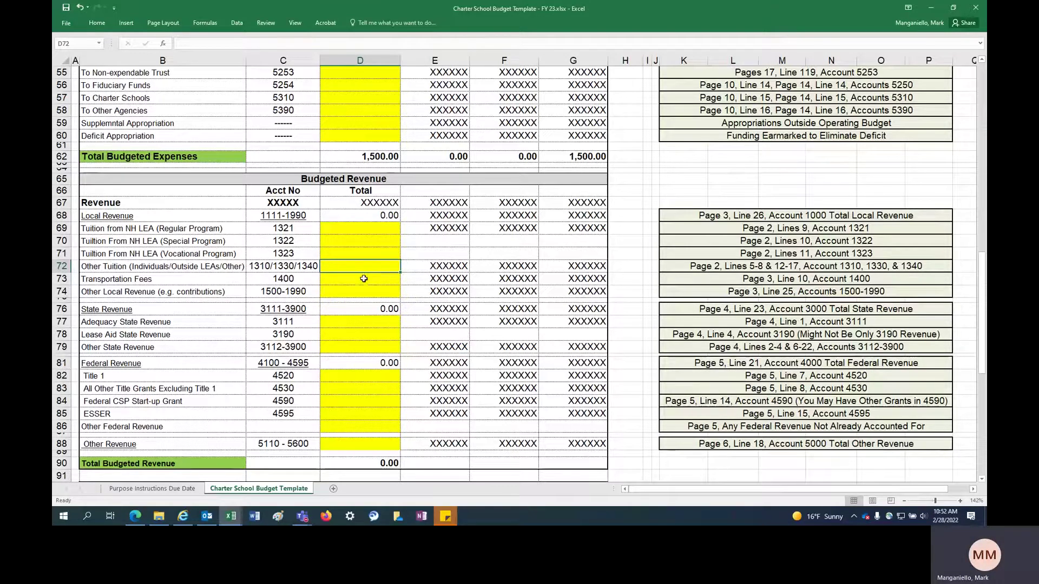
click(364, 279)
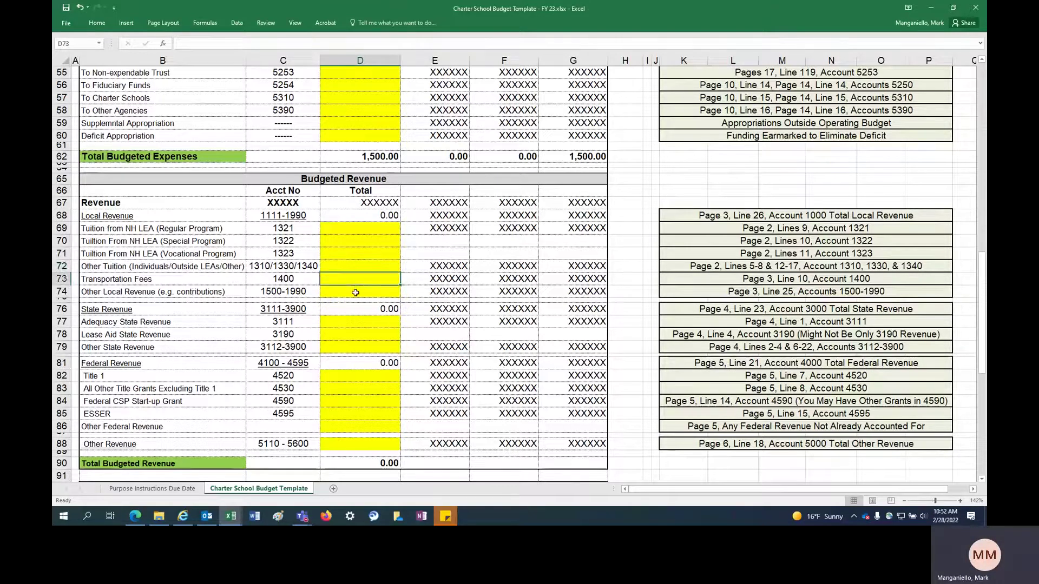
click(355, 293)
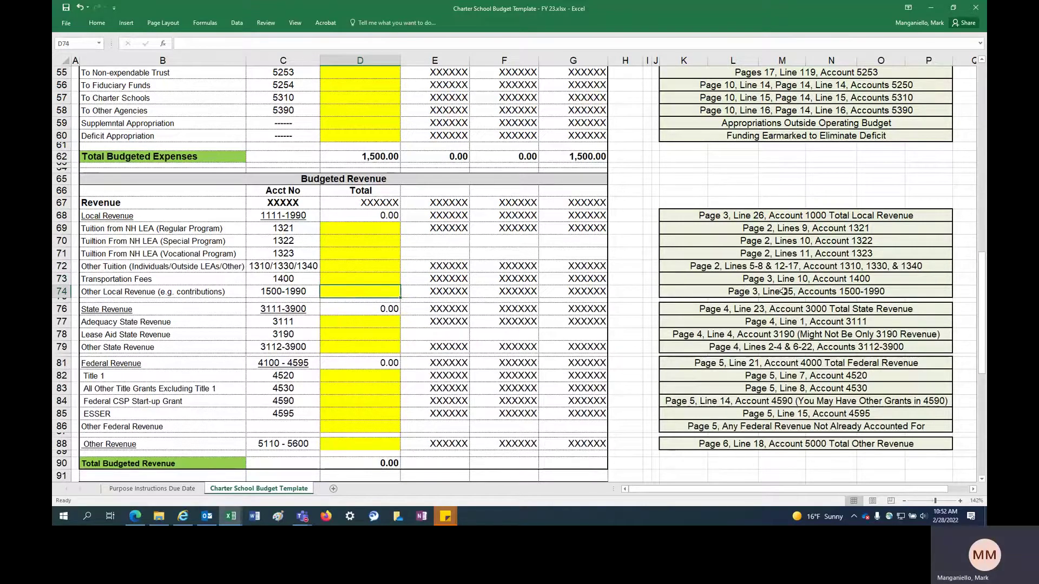
click(278, 289)
click(373, 288)
scroll(371, 290, down, 3)
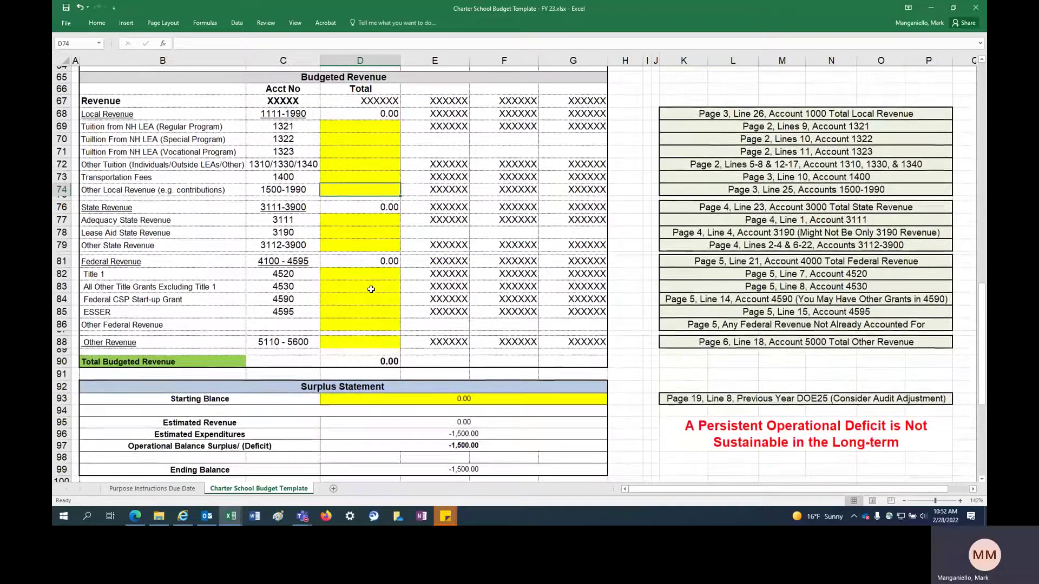
click(363, 218)
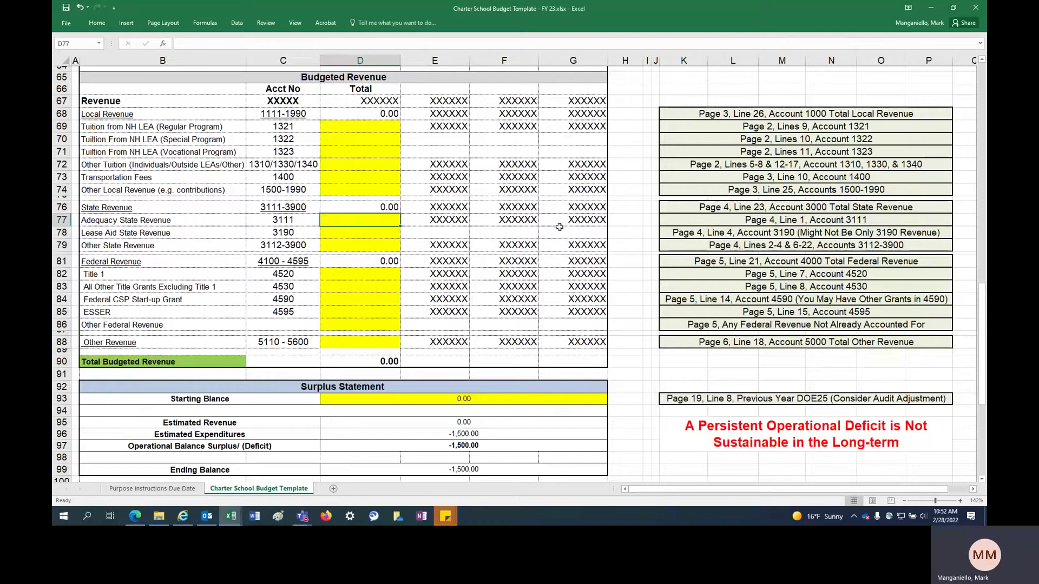
click(703, 225)
click(354, 228)
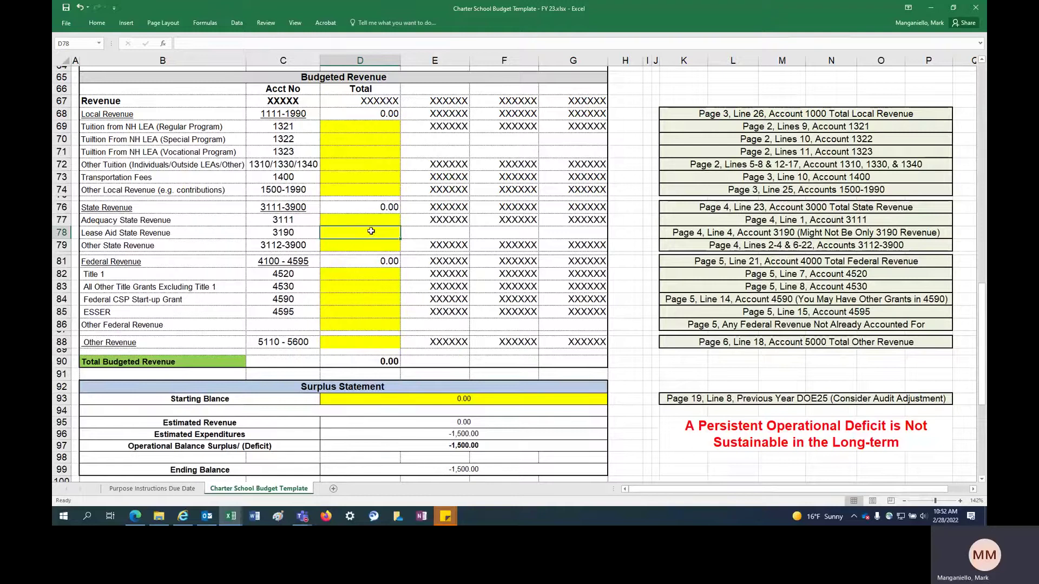
click(701, 233)
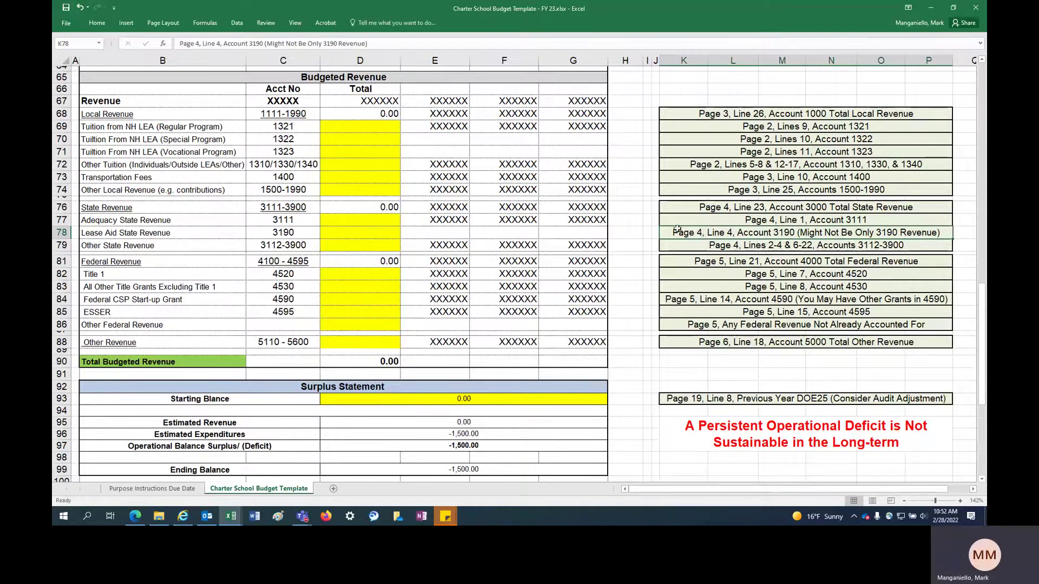
click(786, 218)
click(789, 234)
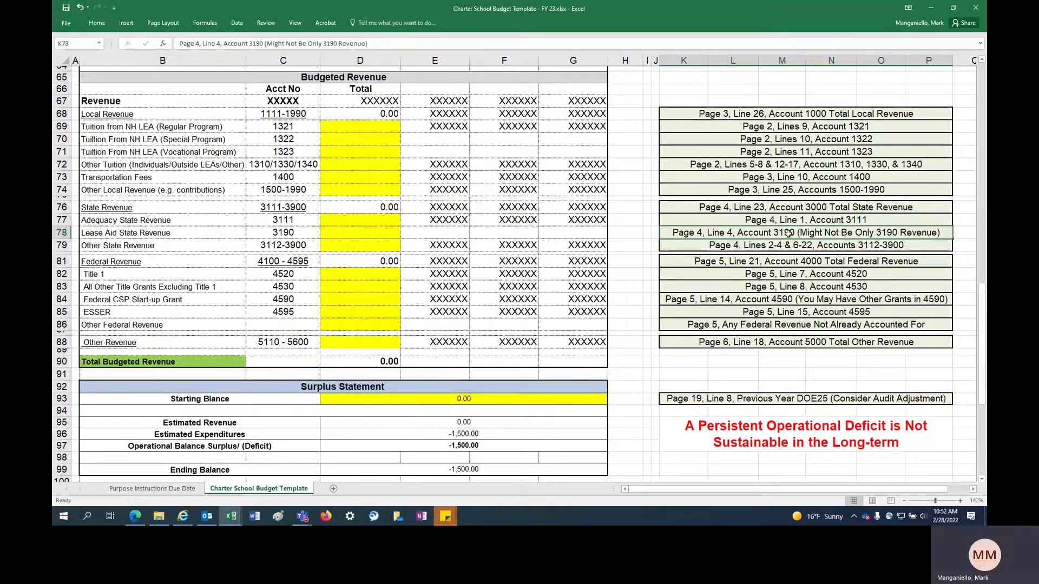
click(370, 235)
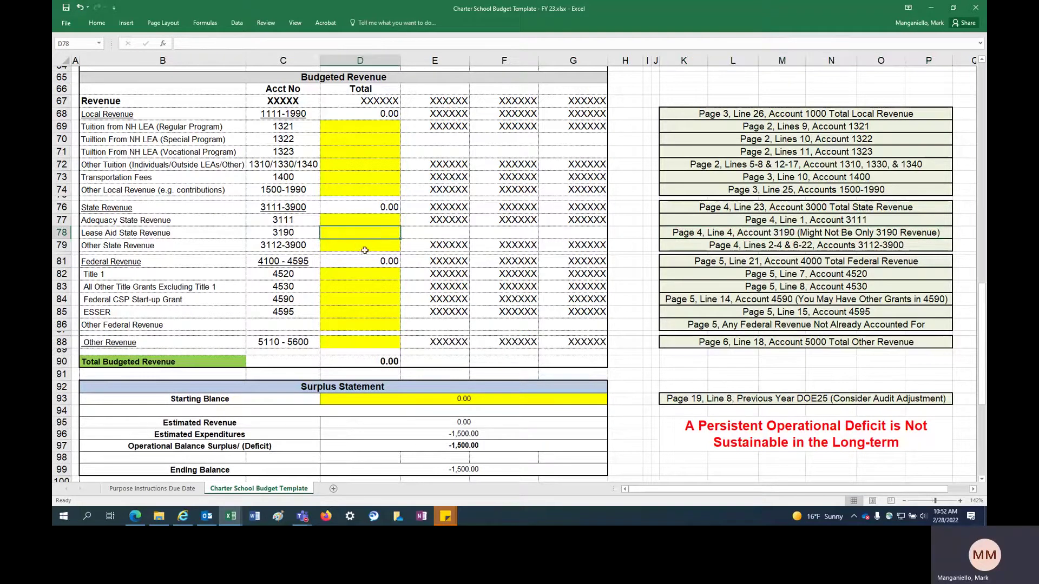
click(296, 238)
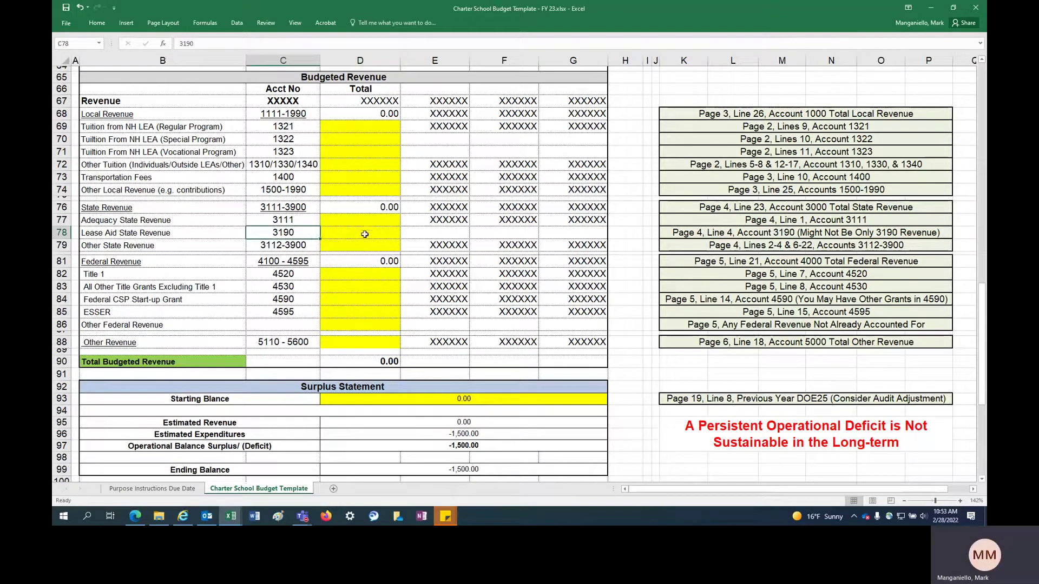
click(364, 234)
click(360, 247)
click(282, 247)
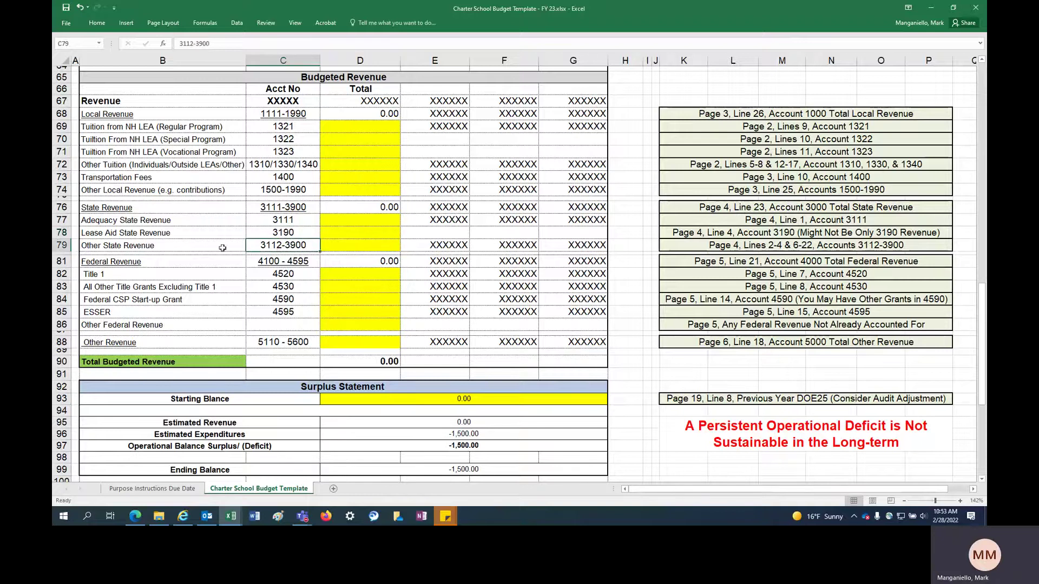
click(354, 245)
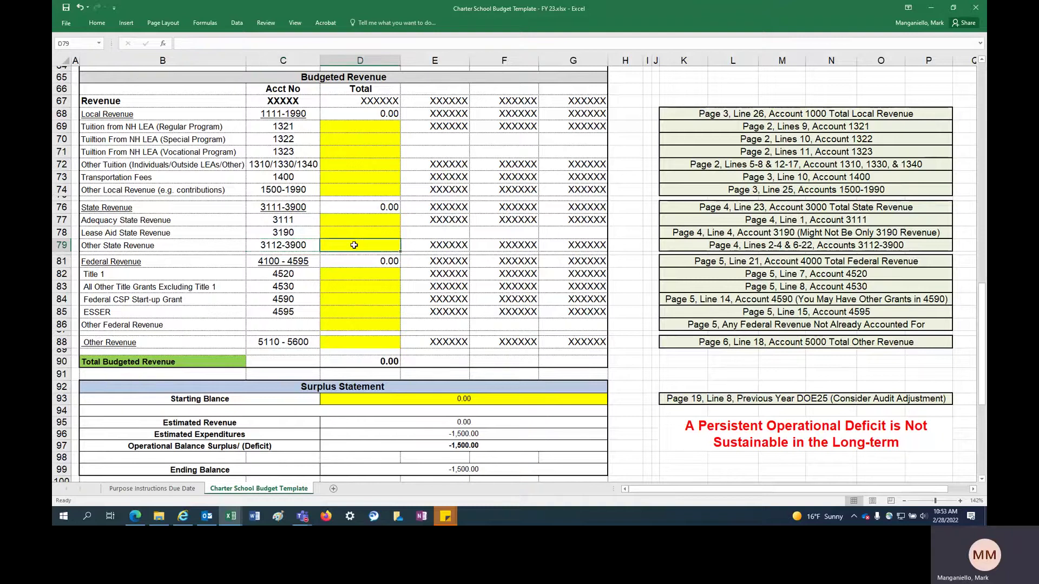
scroll(352, 241, down, 2)
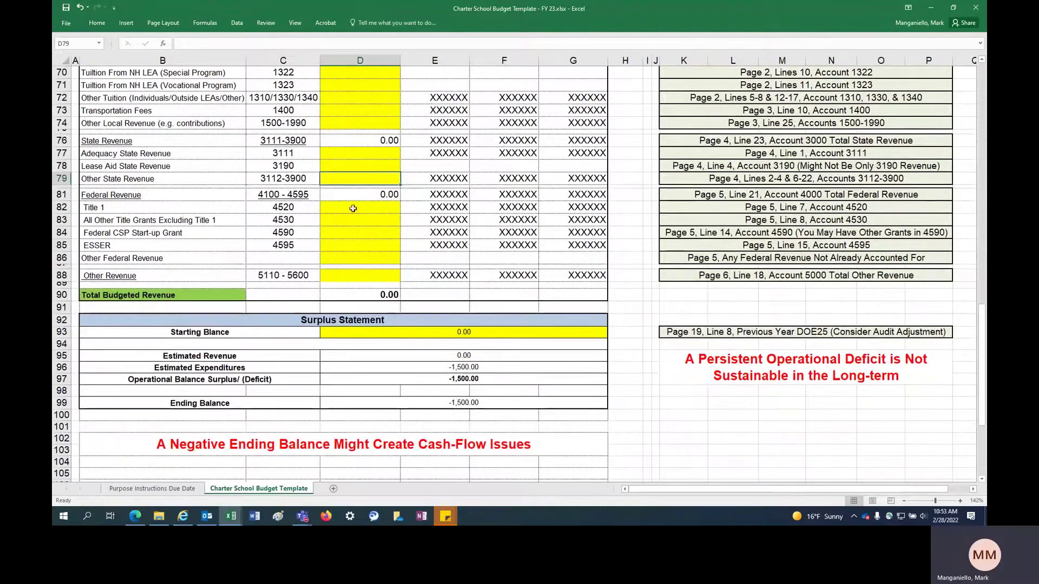
click(363, 207)
click(301, 209)
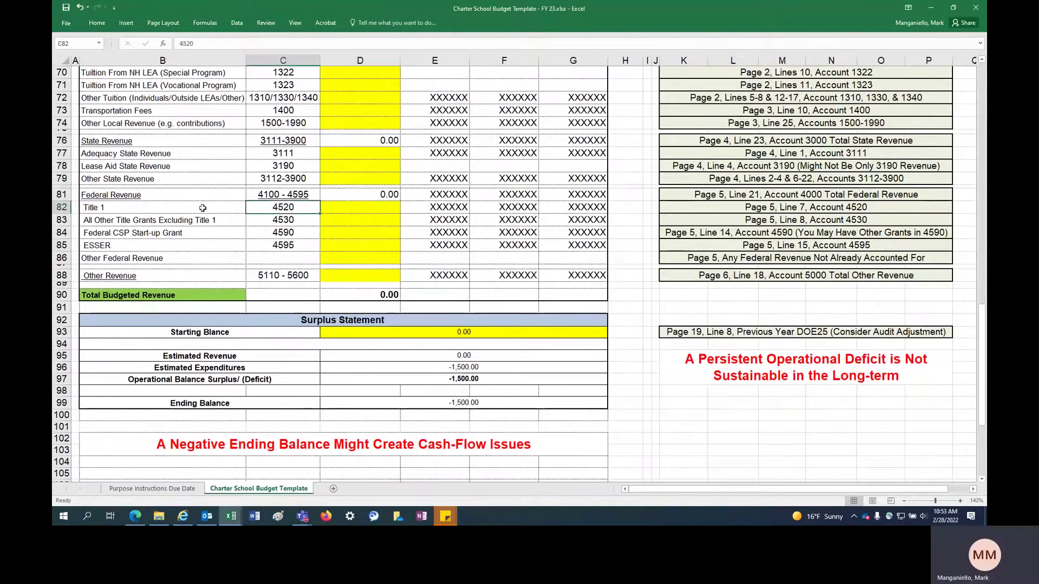
click(291, 219)
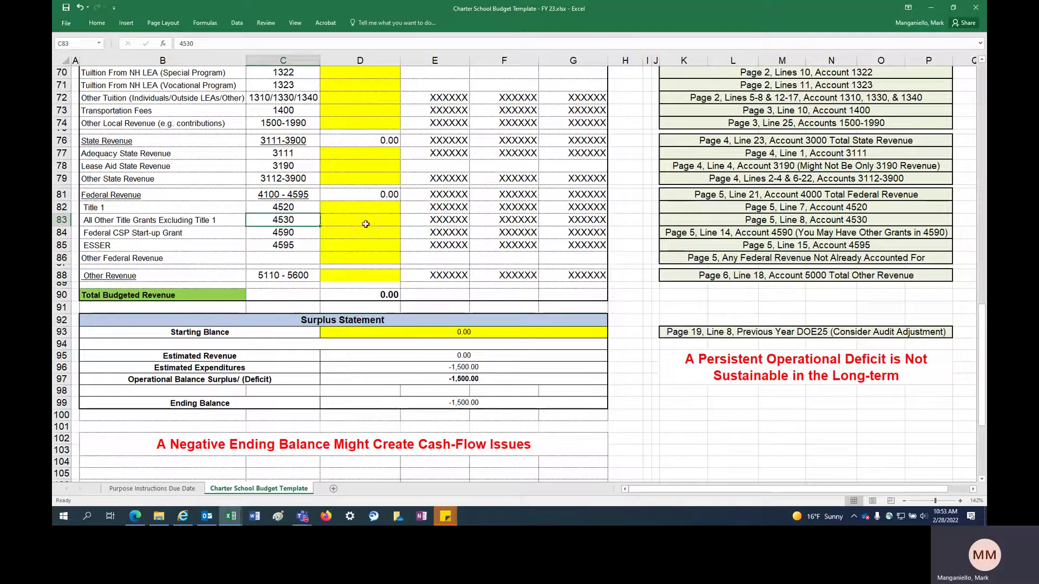
click(363, 225)
click(753, 219)
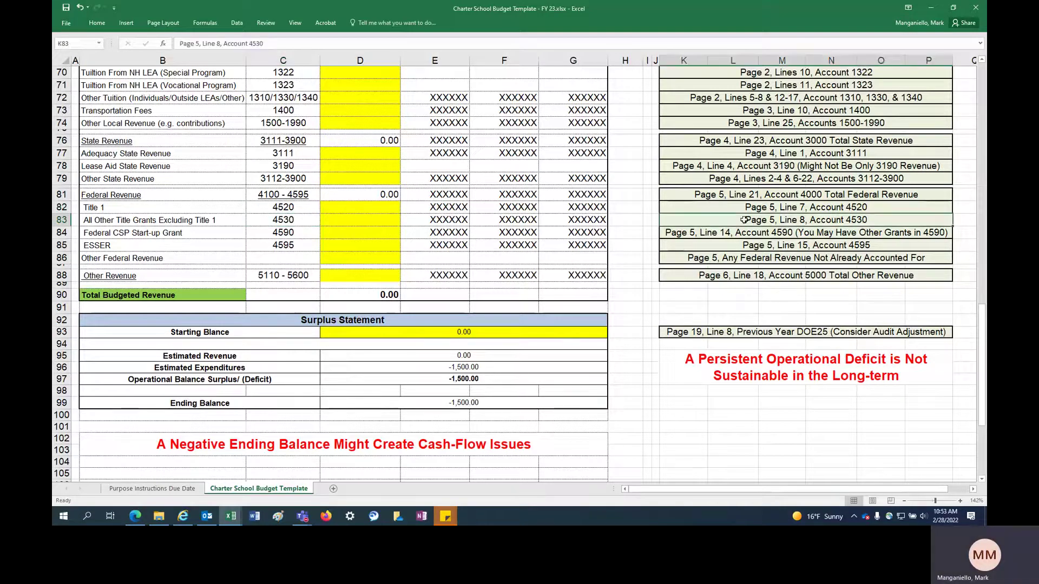
click(365, 233)
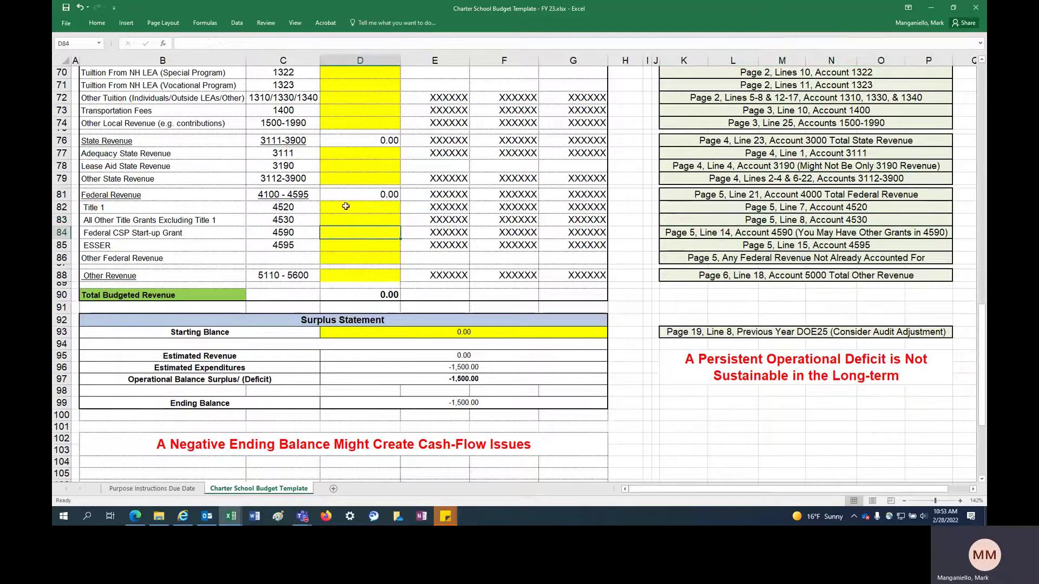
click(291, 233)
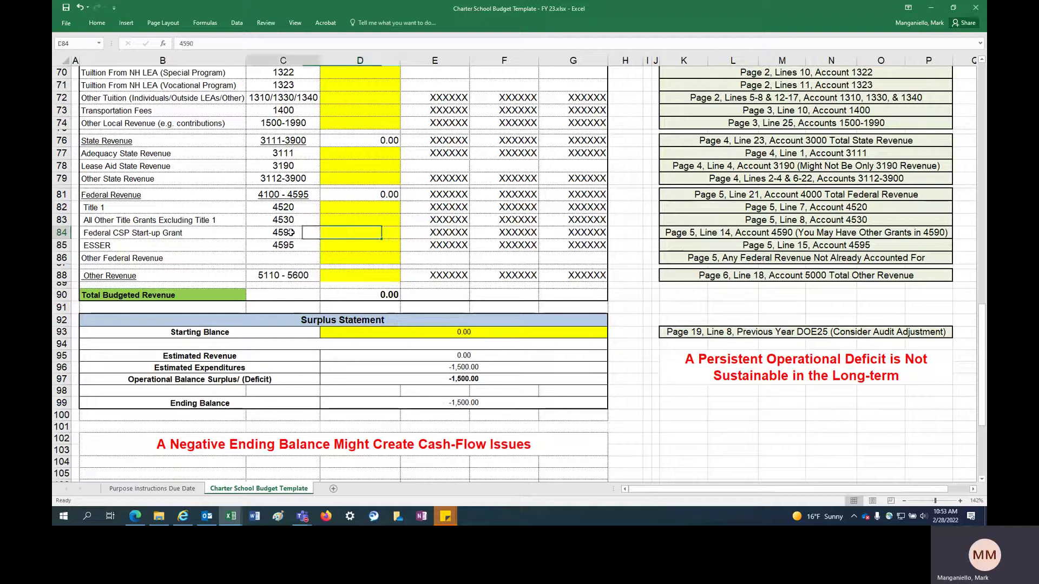
click(359, 235)
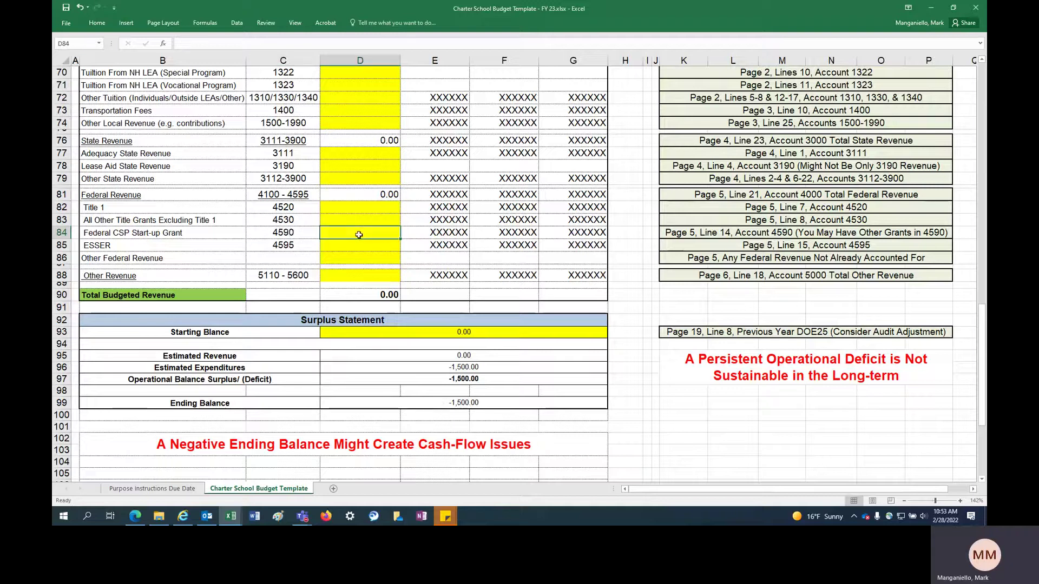
click(286, 235)
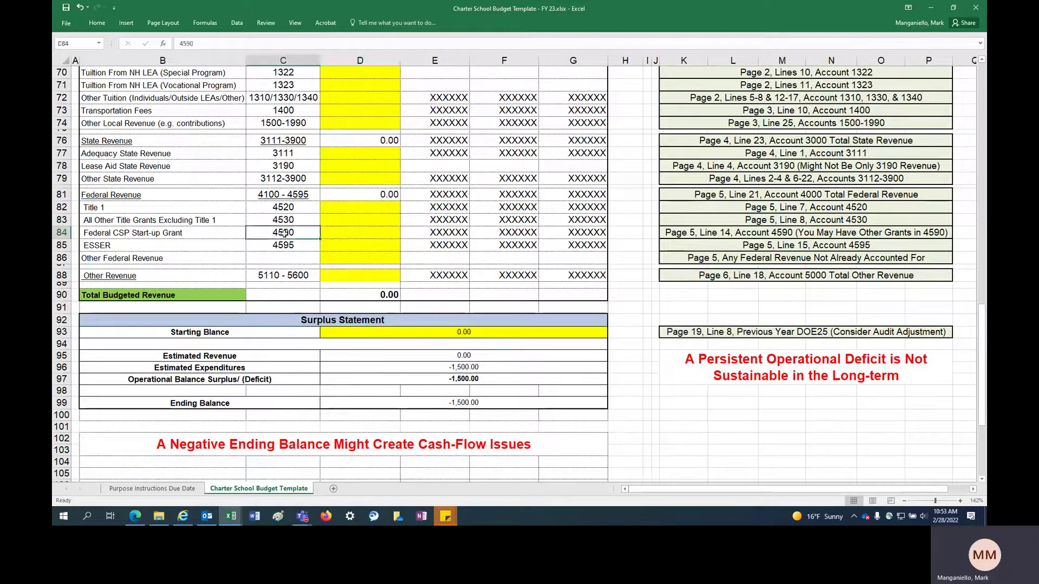
click(300, 259)
click(355, 257)
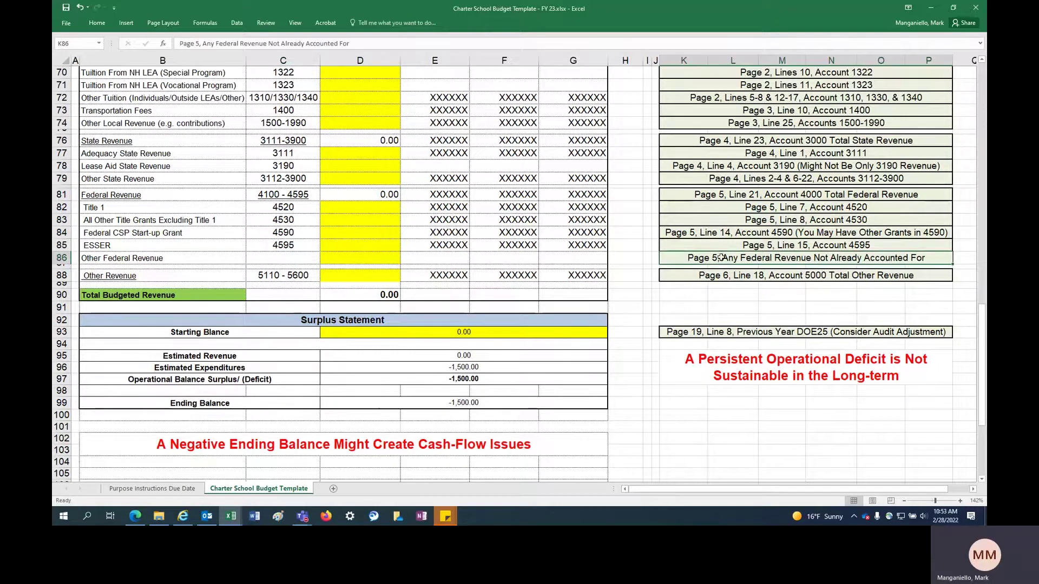
click(354, 249)
click(195, 246)
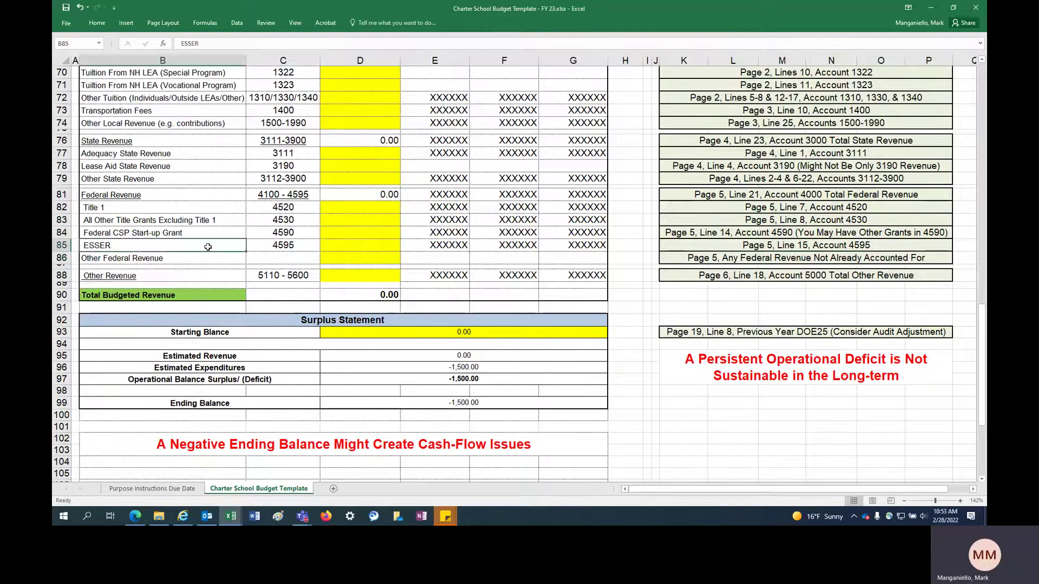
click(301, 245)
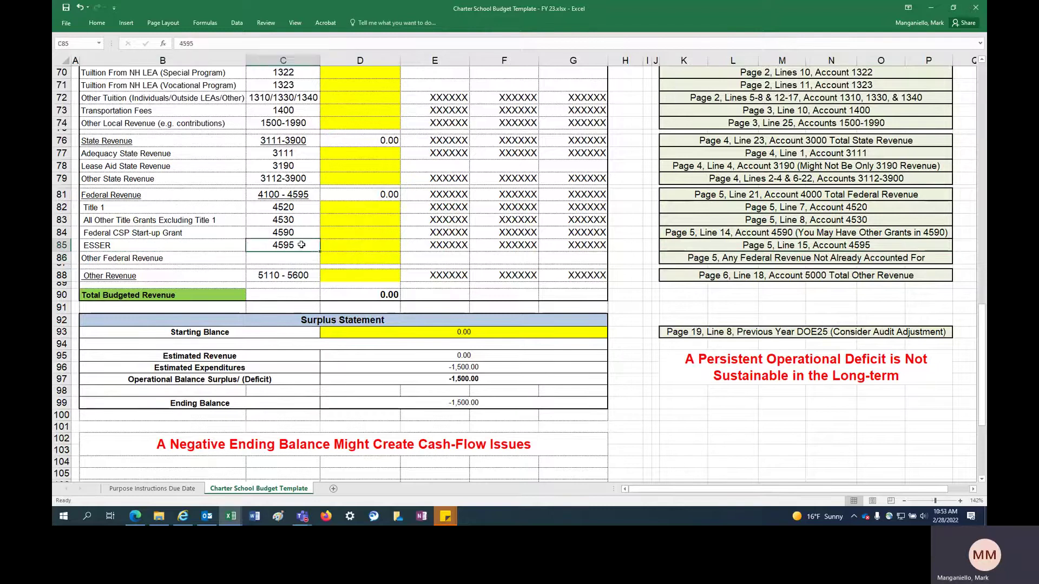
click(360, 244)
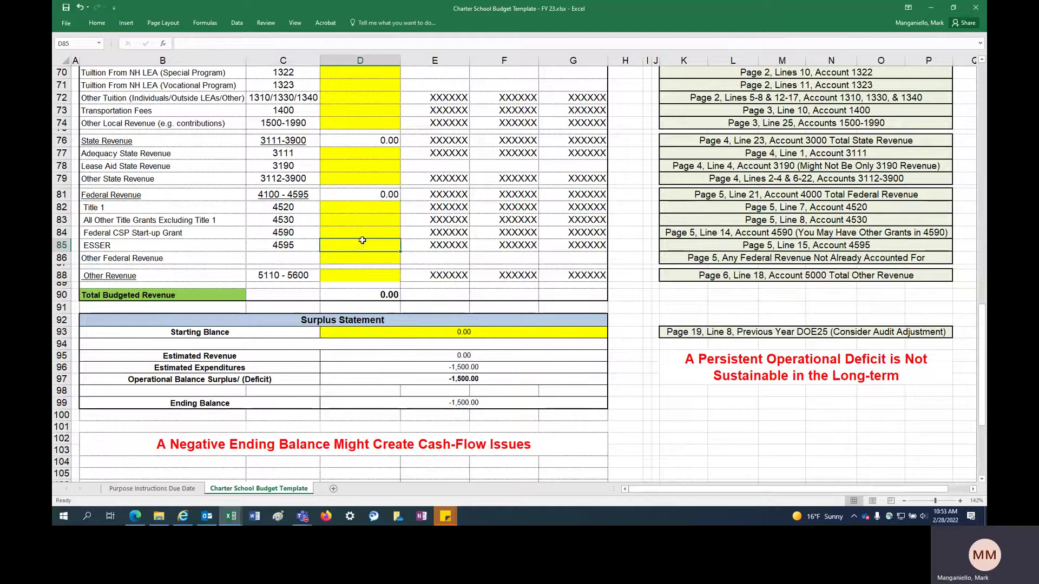
click(360, 255)
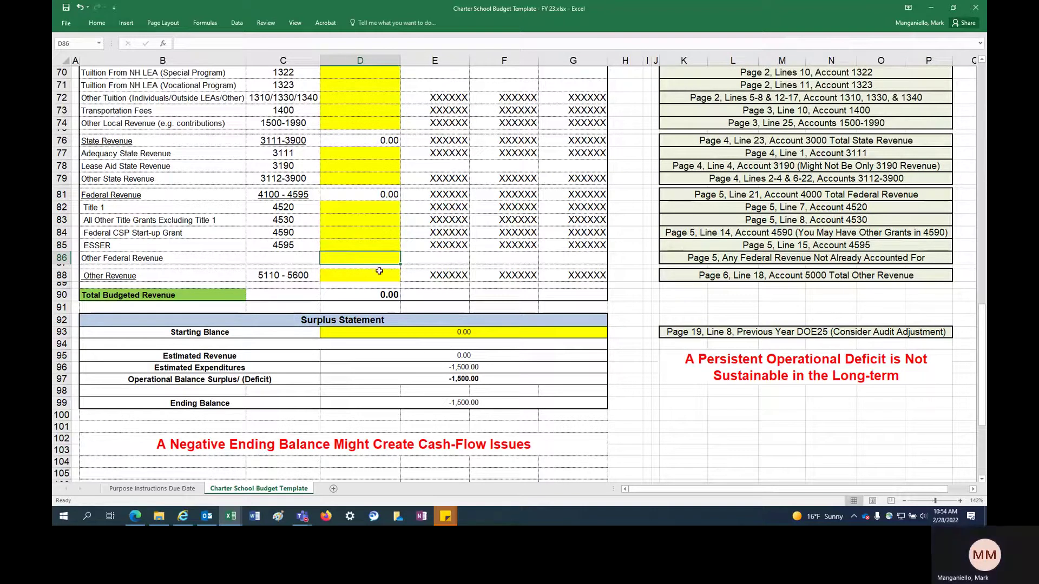
click(380, 273)
click(299, 275)
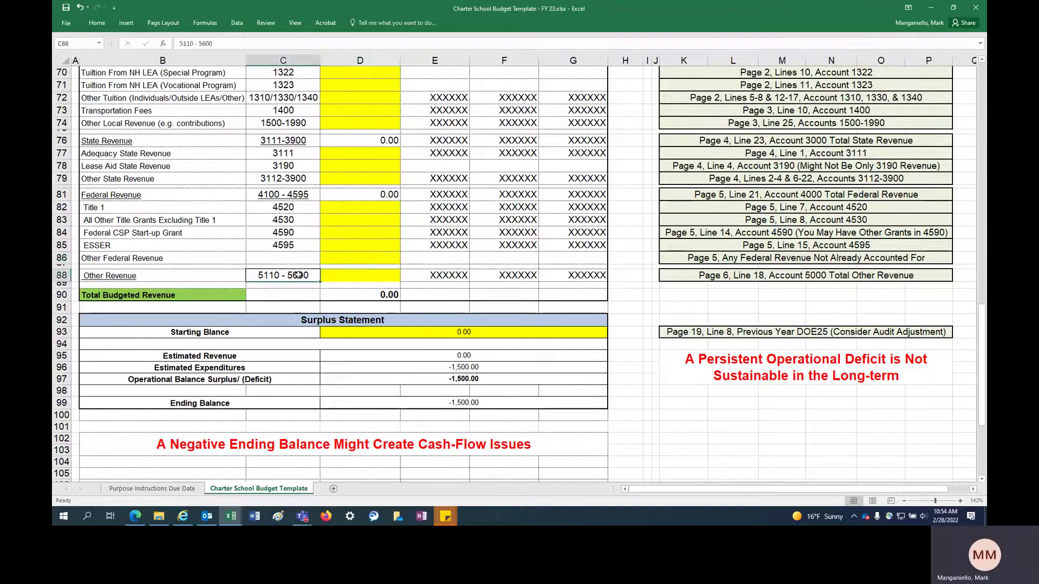
click(343, 280)
scroll(352, 238, up, 4)
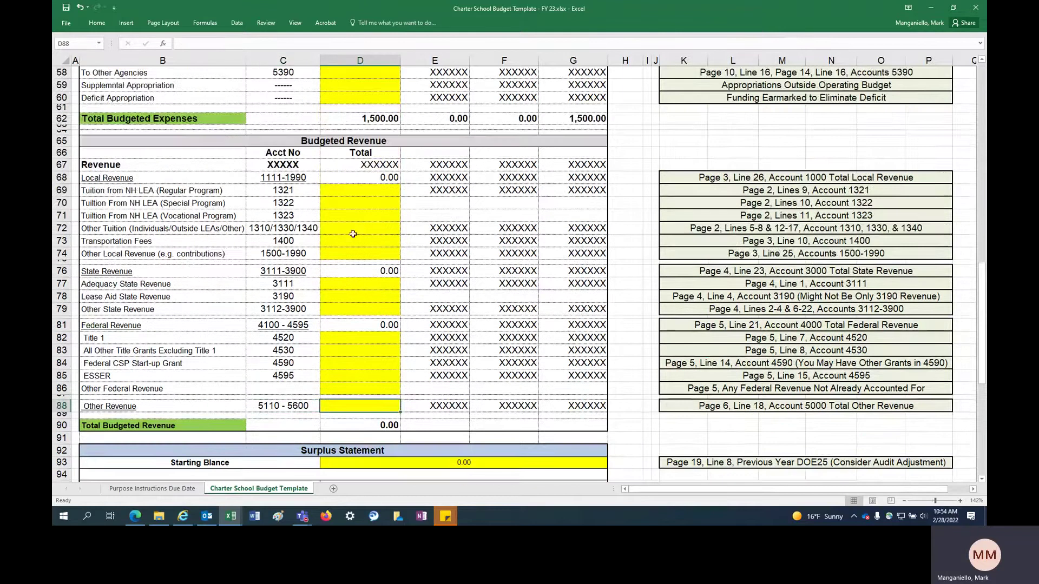
click(348, 285)
text(1500)
key(Return)
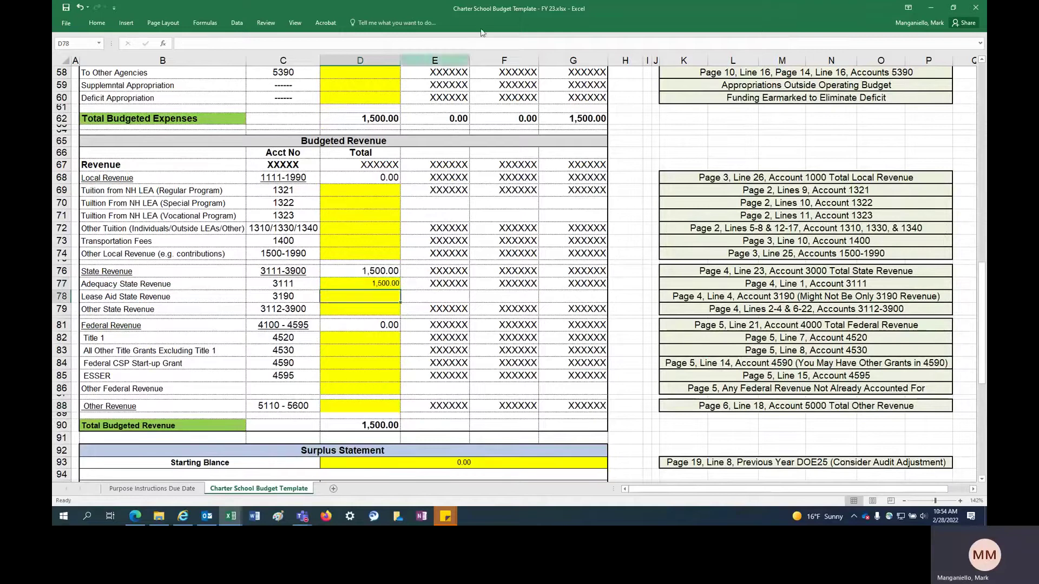
click(373, 276)
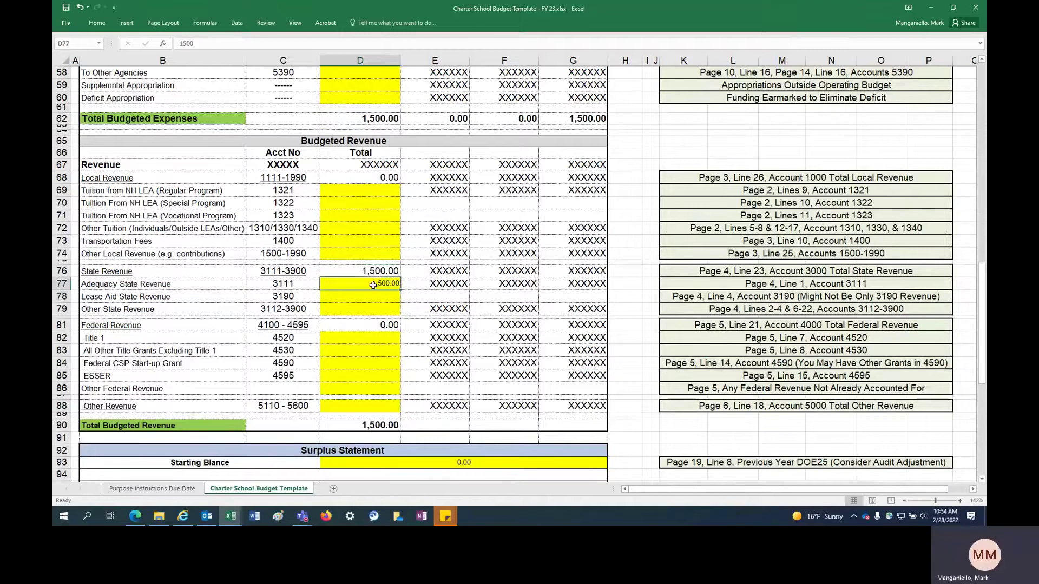
scroll(374, 283, down, 6)
click(365, 262)
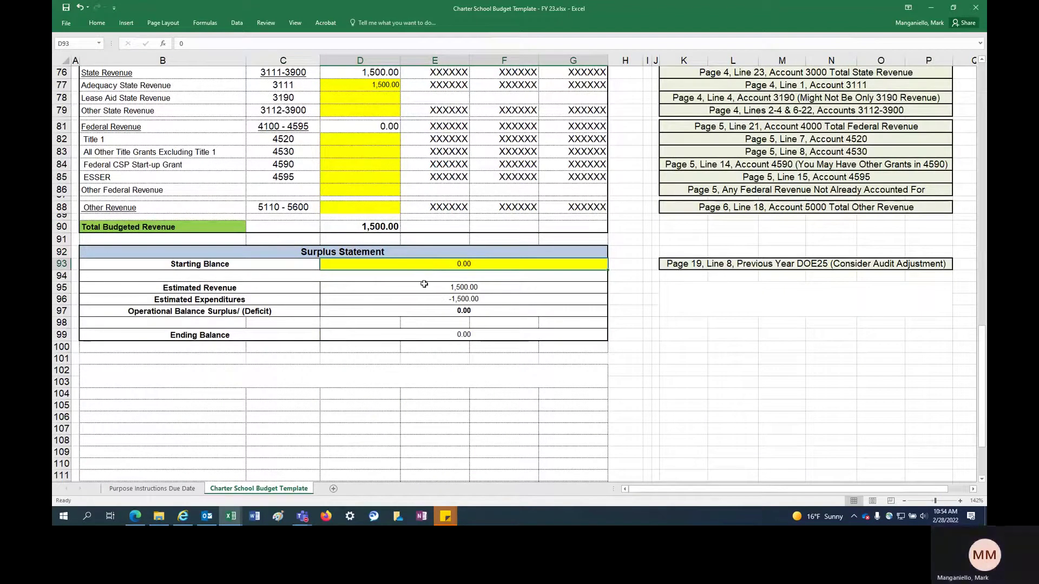
click(481, 313)
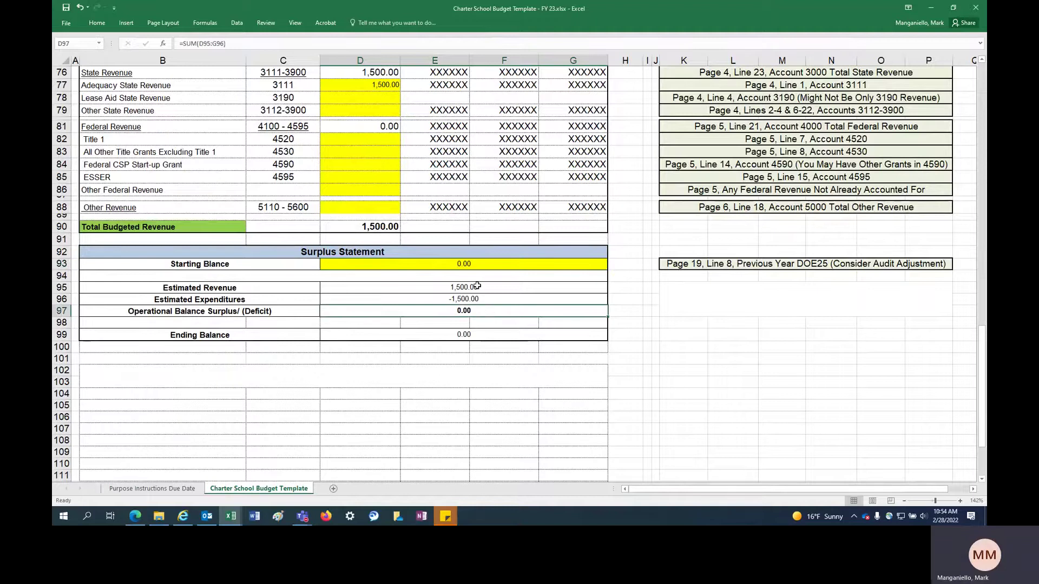
click(478, 286)
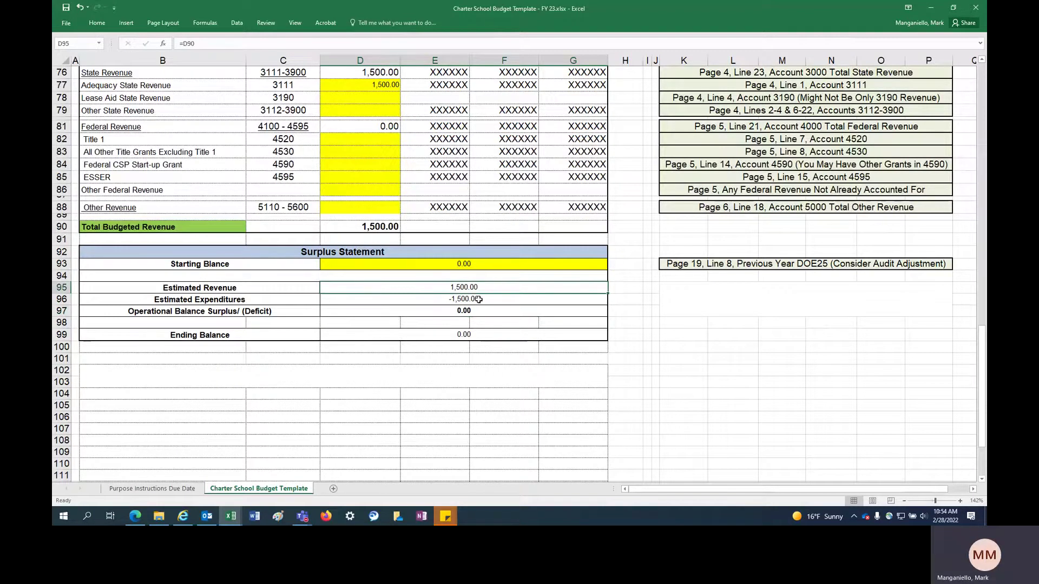
click(475, 262)
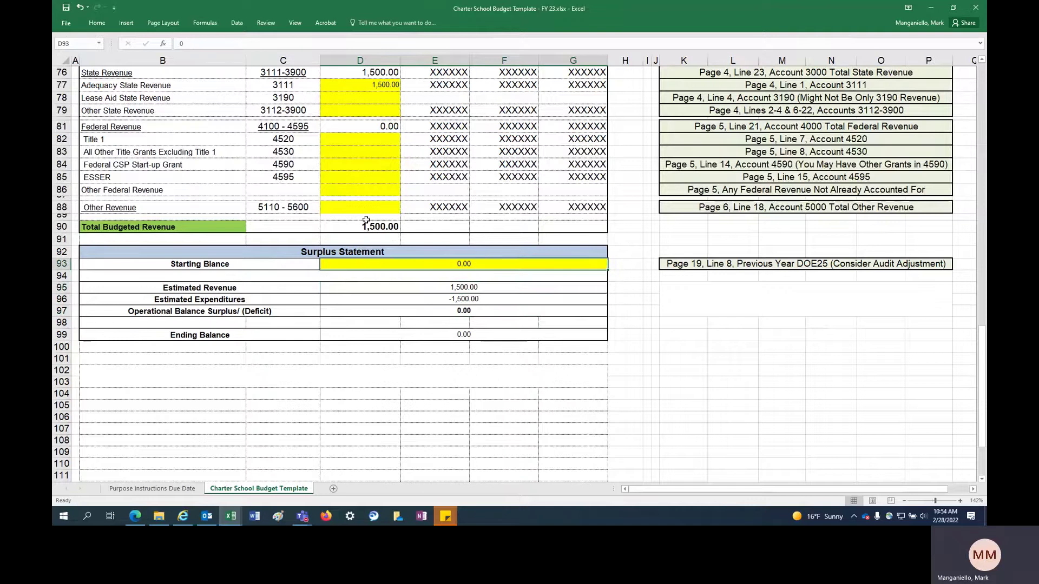
click(383, 251)
click(436, 264)
click(687, 263)
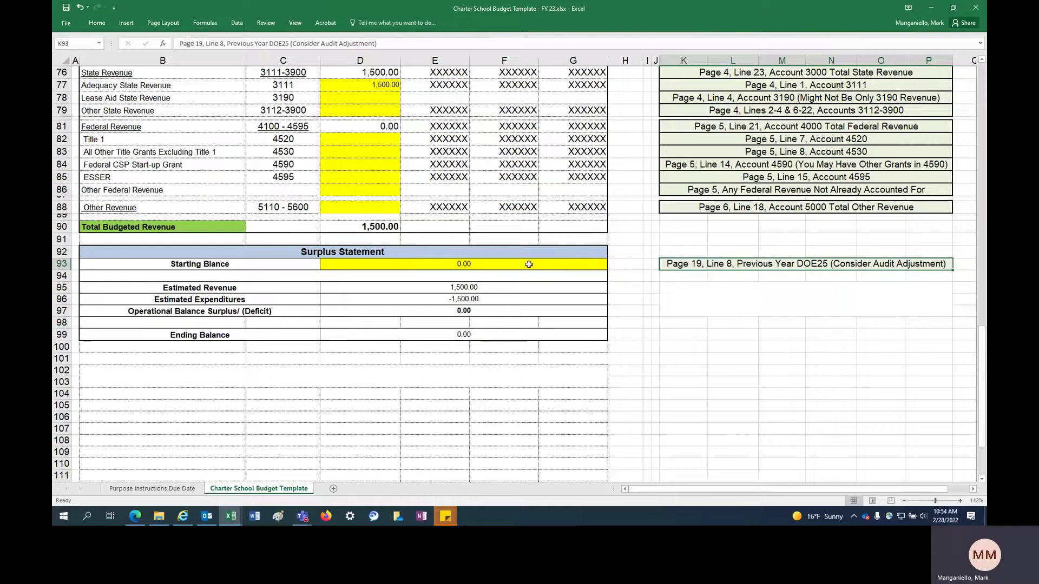
Enter 100 as the Starting Balance in D93 and verify the Ending Balance formula shows 100.00
click(489, 263)
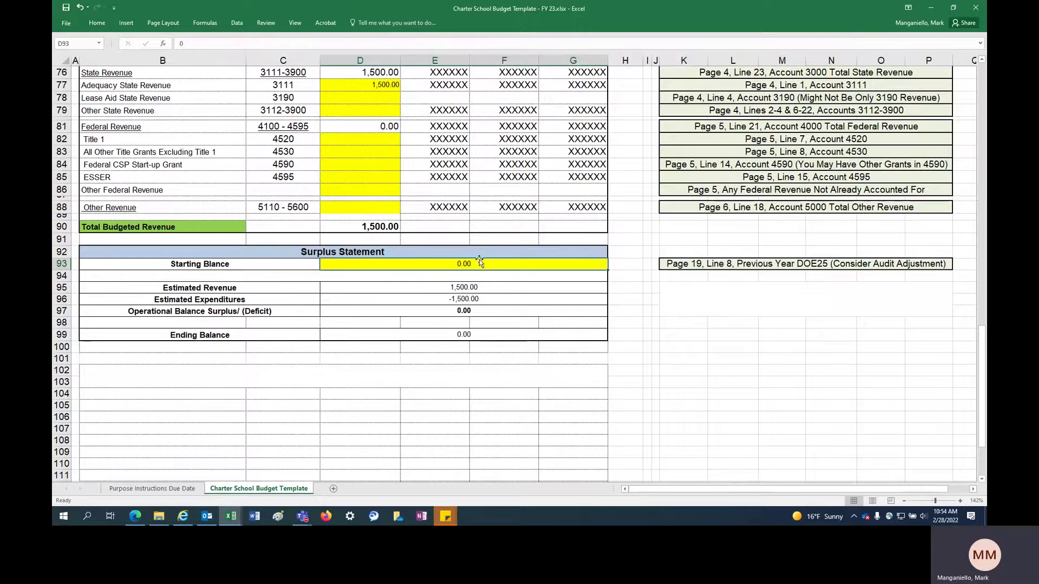
text(100)
key(Return)
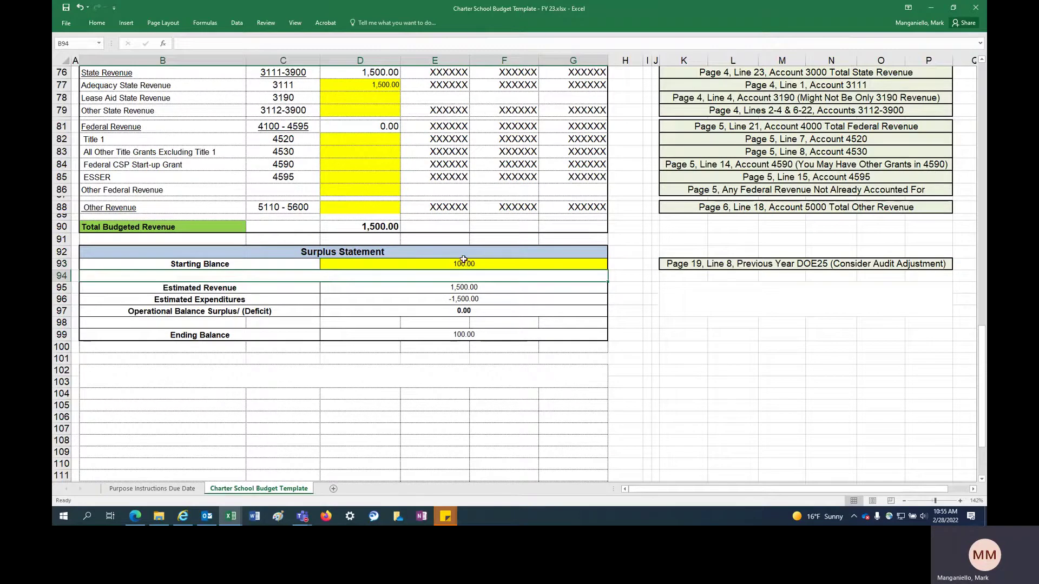
click(520, 266)
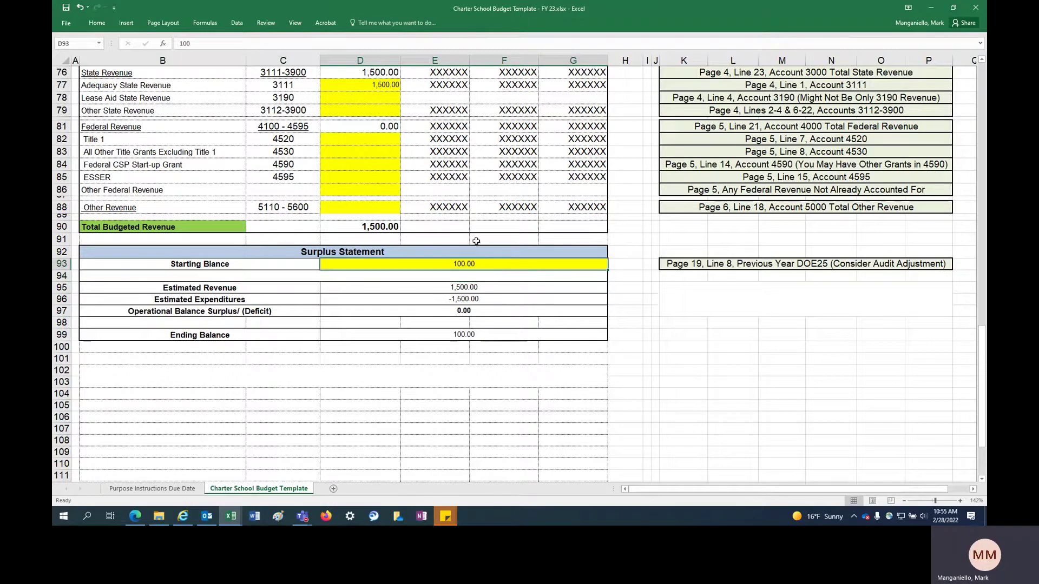
click(439, 335)
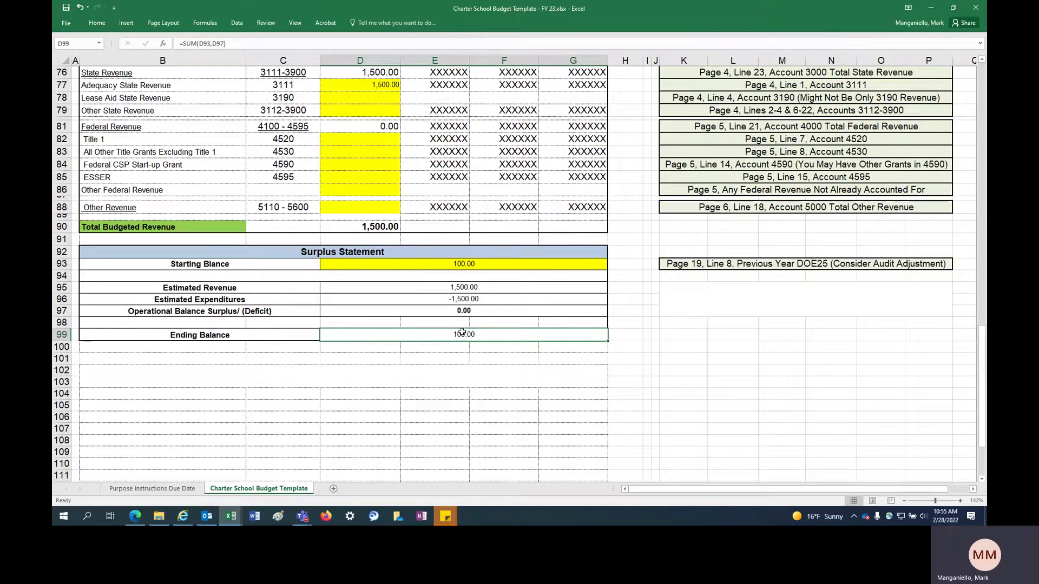
click(474, 266)
click(698, 262)
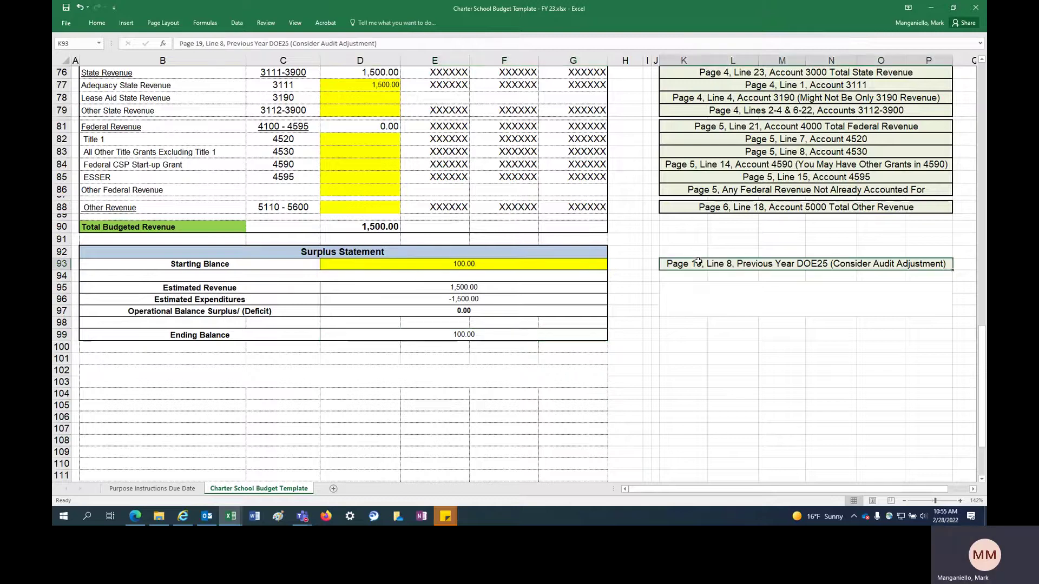
Change Adequacy State Revenue in D77 to 1,000
click(491, 264)
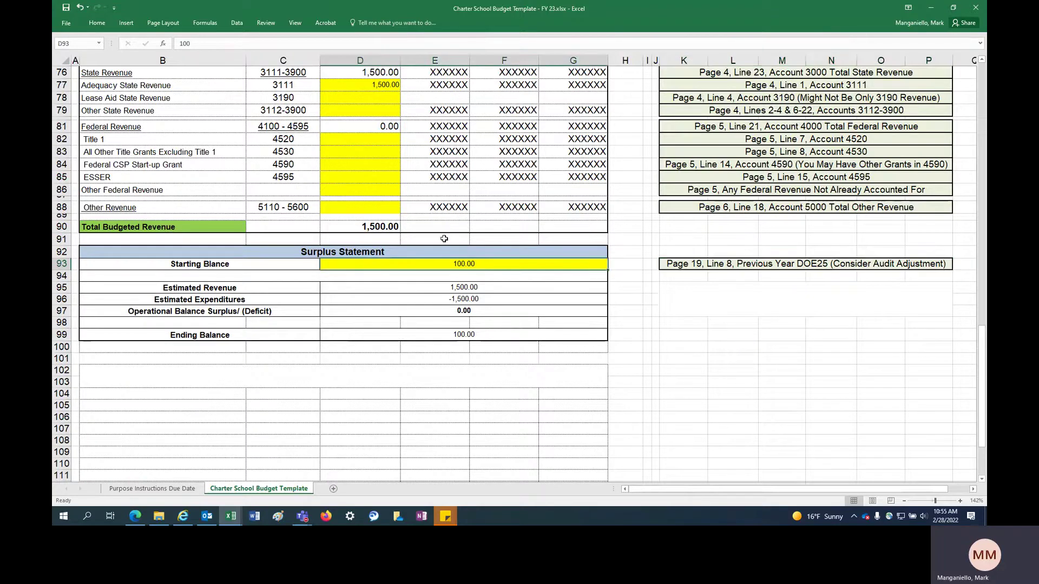
scroll(396, 204, up, 2)
click(380, 154)
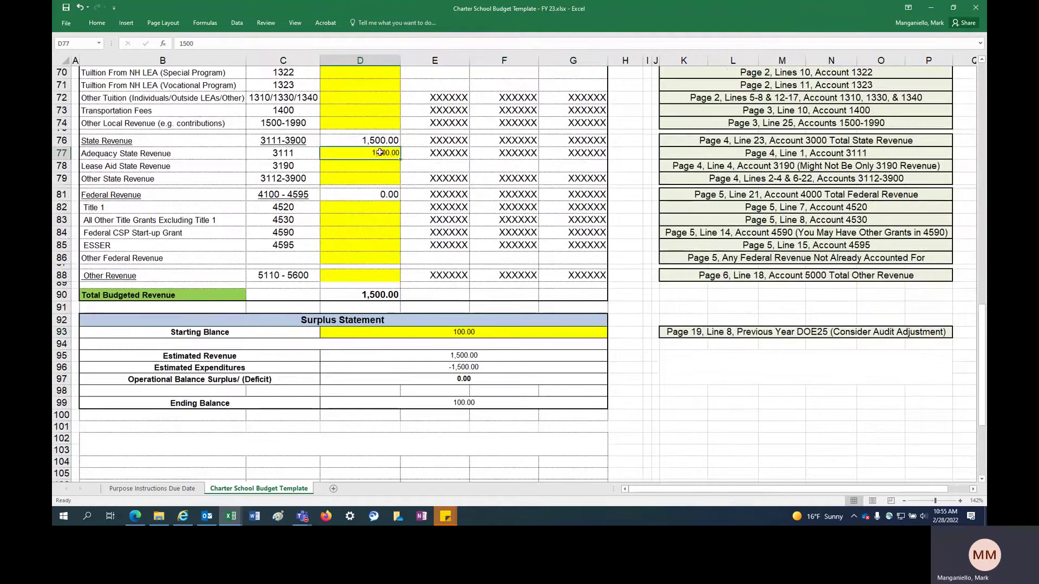
text(1000)
key(Return)
Check the -500.00 operating deficit, -400.00 Ending Balance and both warning formulas
scroll(391, 161, down, 2)
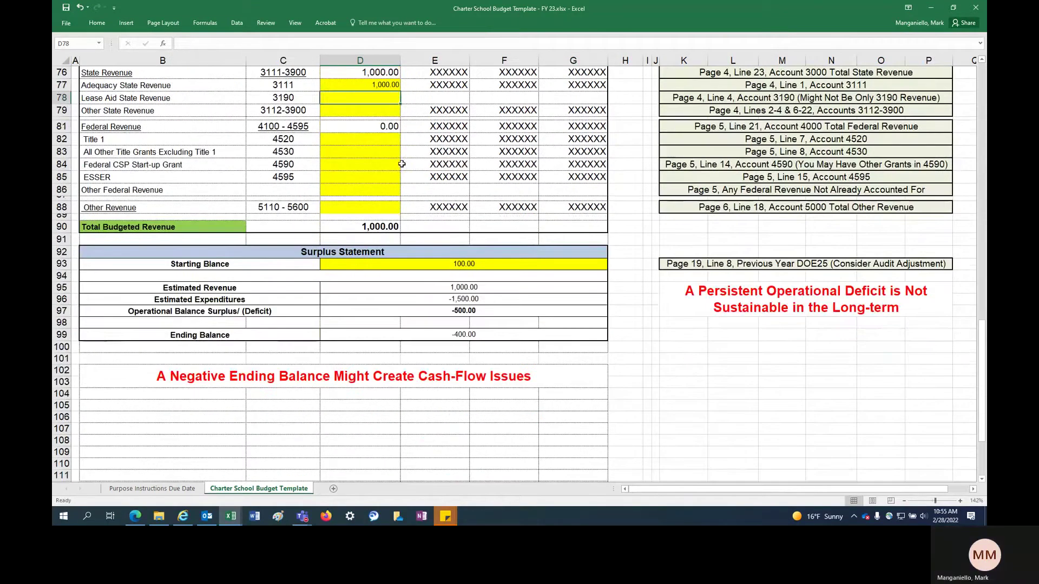
click(449, 263)
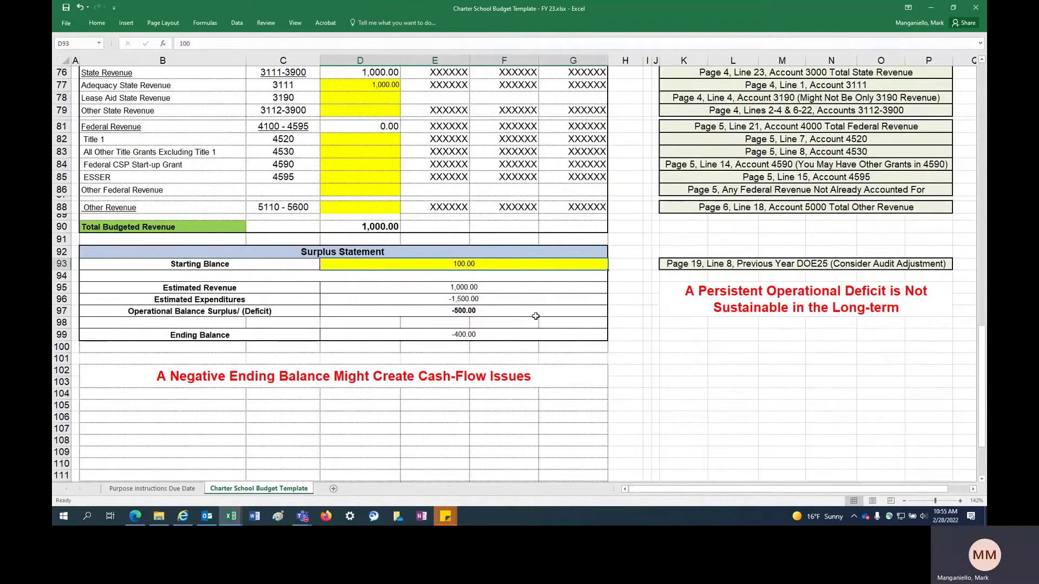
click(472, 311)
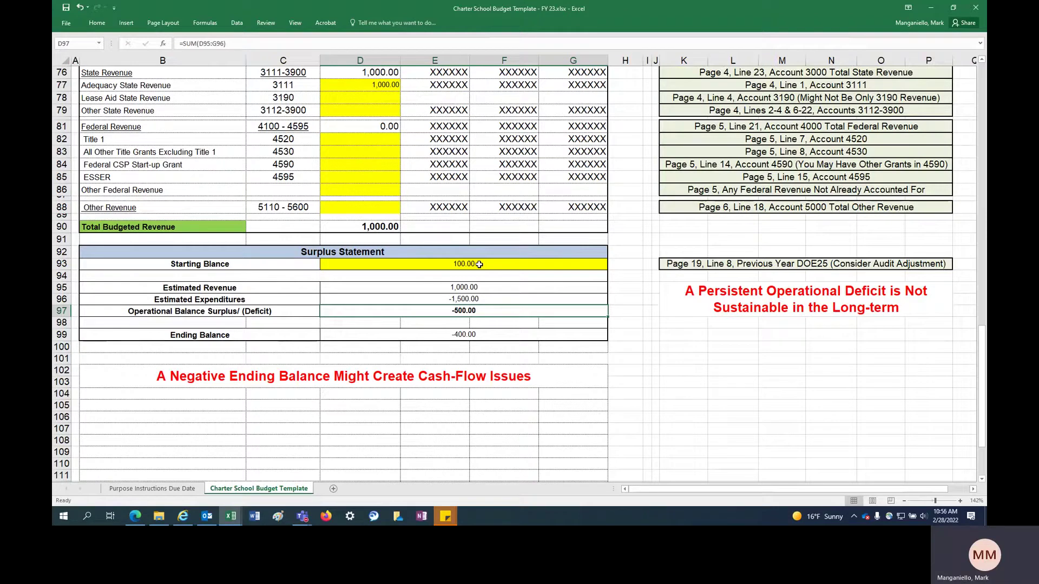
click(735, 306)
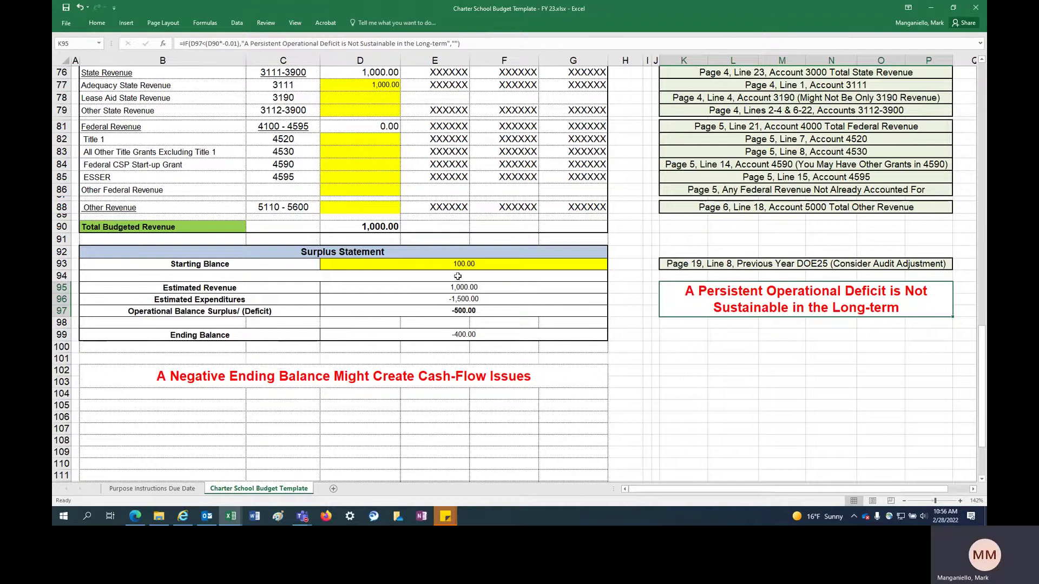
click(377, 373)
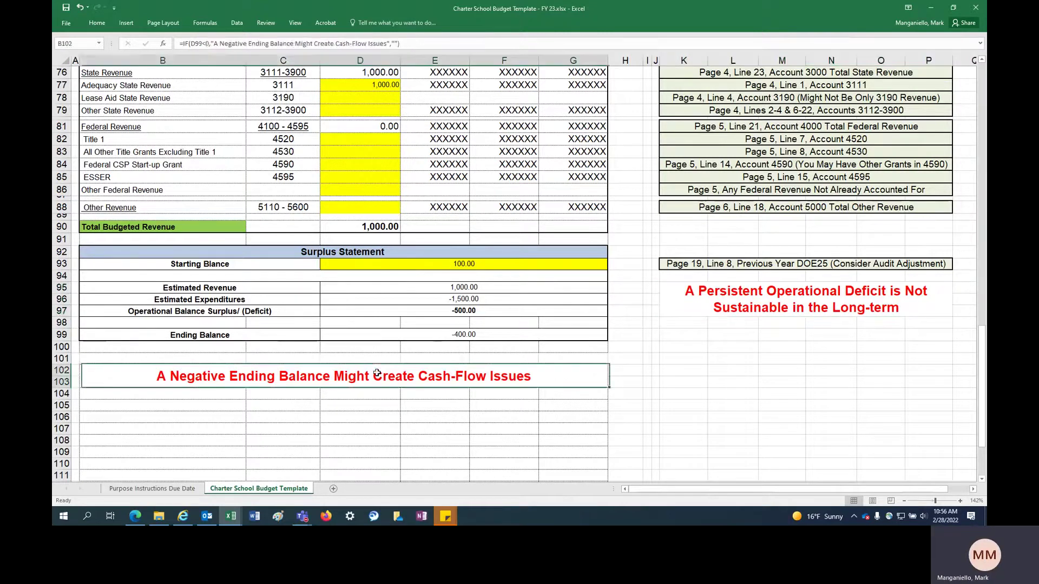
click(456, 335)
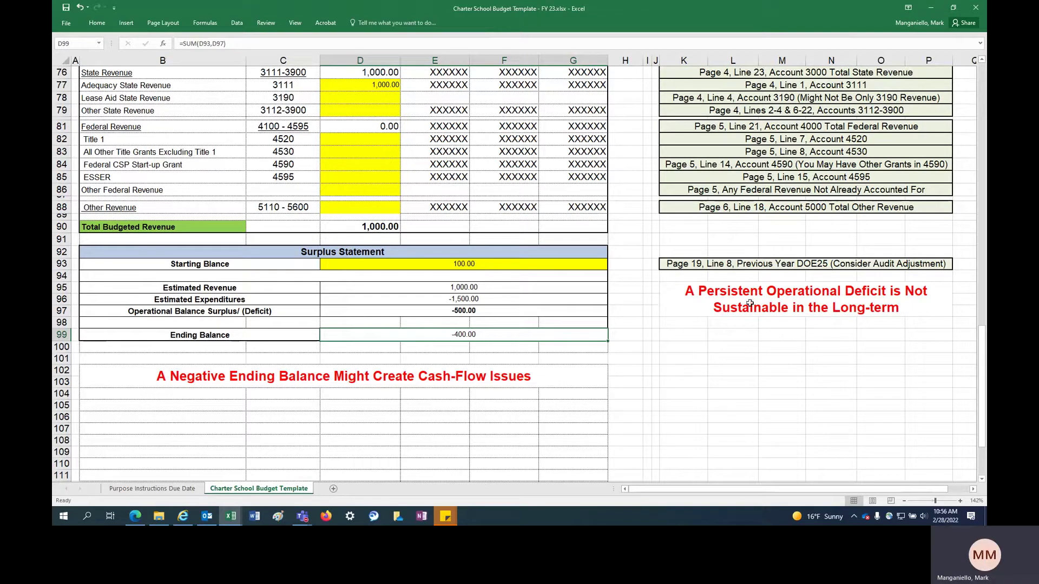
Set the high-school Special Programs amount in G10 to 0
click(457, 268)
scroll(390, 273, up, 8)
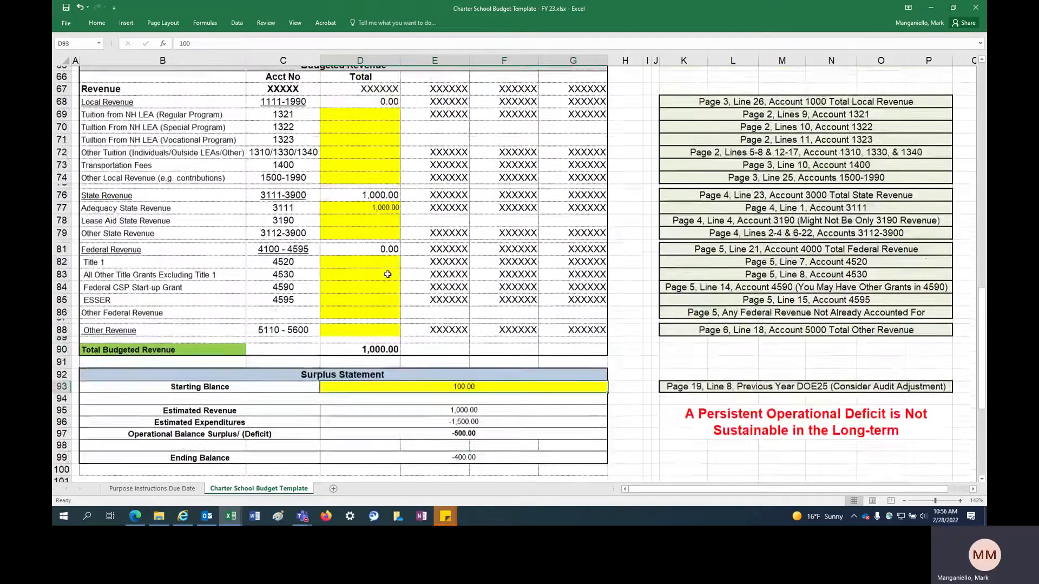
scroll(390, 273, up, 17)
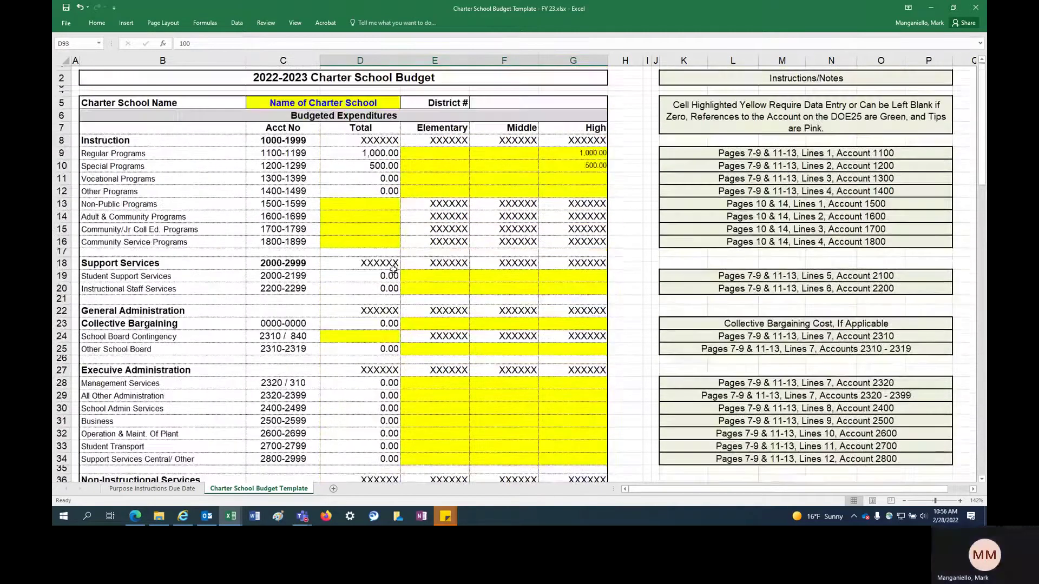
click(581, 163)
text(0)
key(Return)
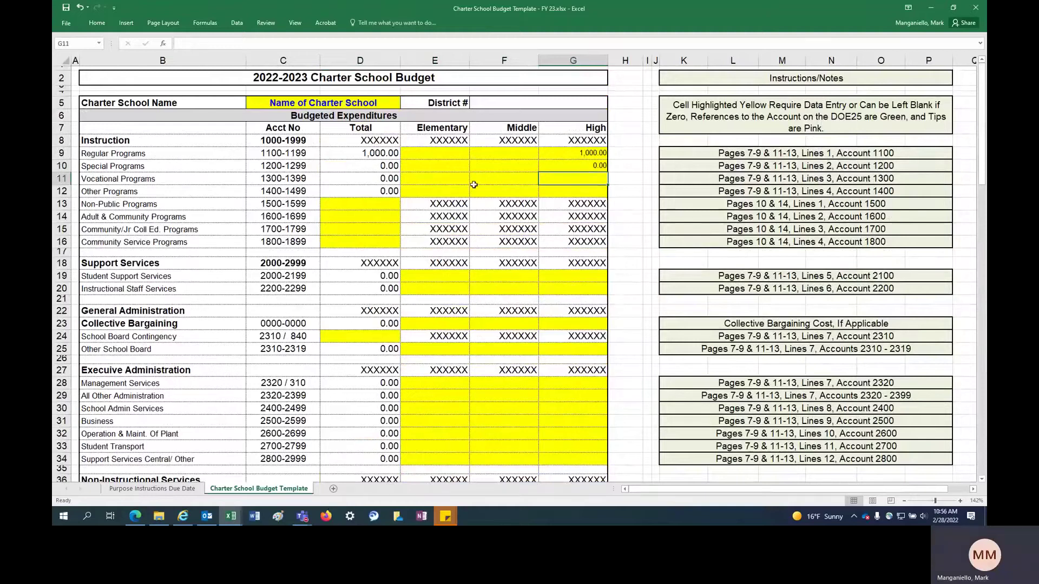
Confirm both deficit warnings are blank and the Ending Balance is back to 100.00
scroll(474, 185, down, 2)
scroll(471, 184, down, 13)
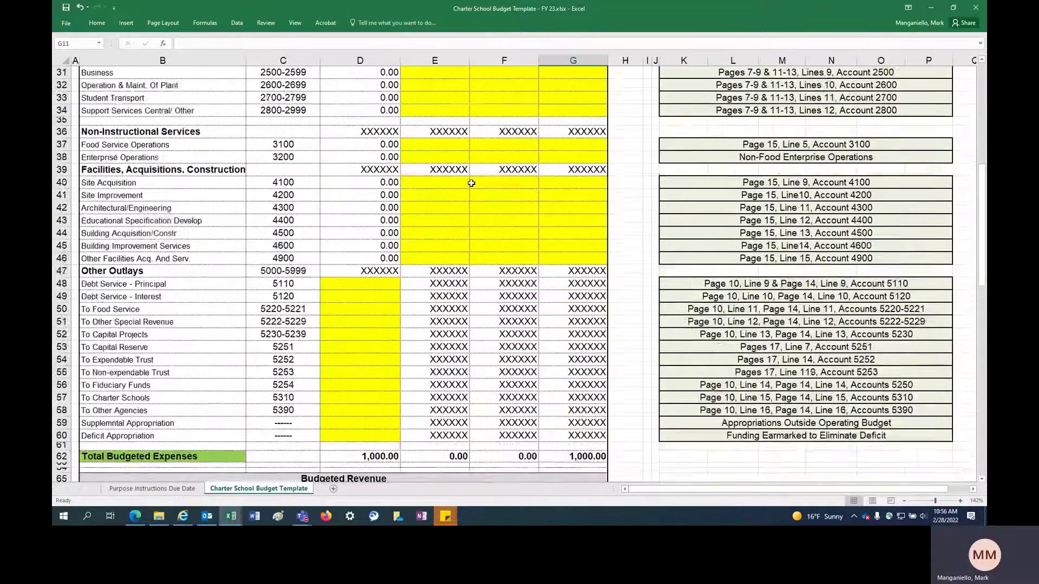
scroll(471, 184, down, 9)
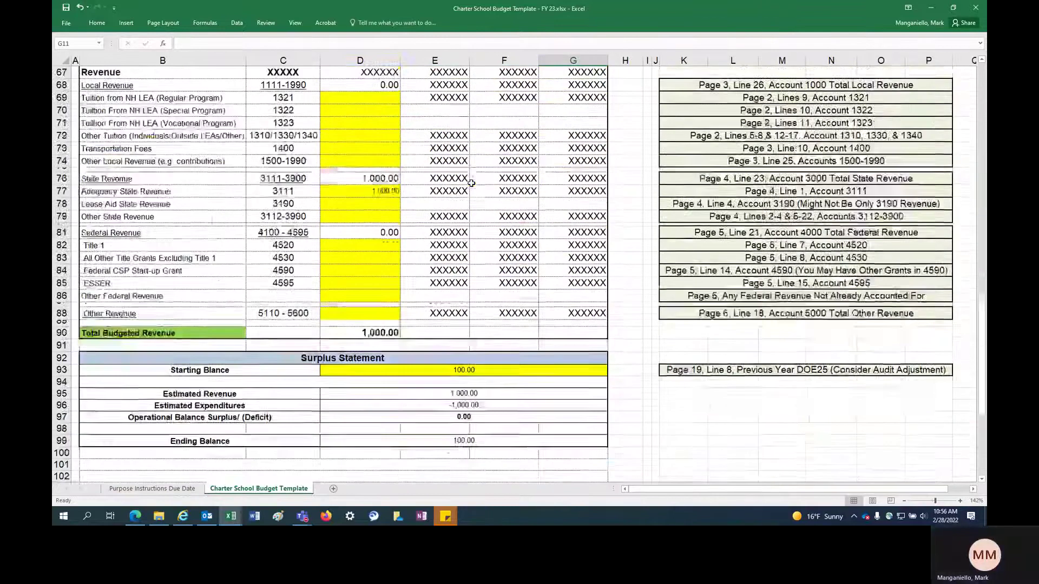
click(706, 338)
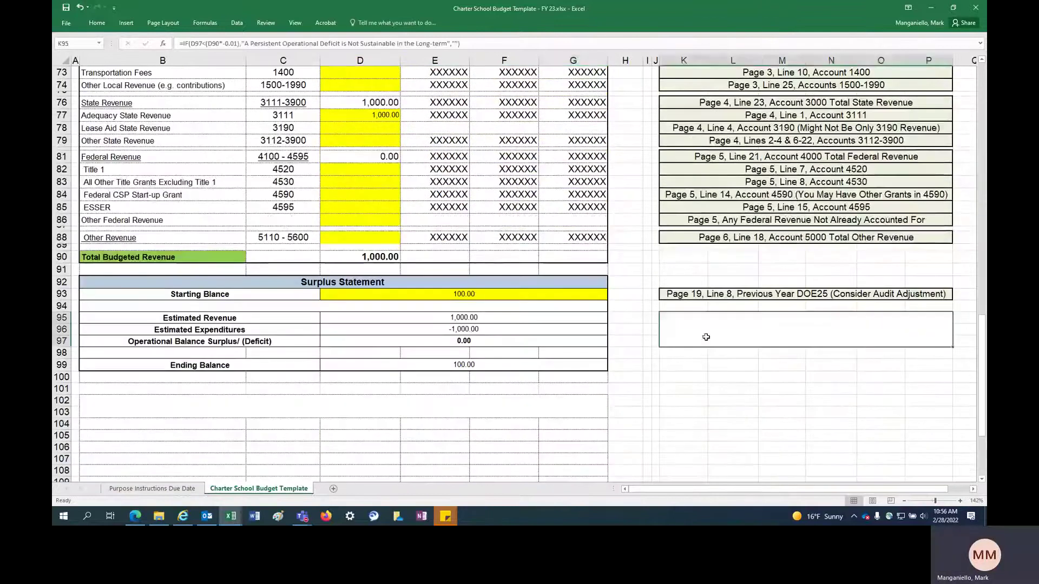
click(391, 402)
scroll(397, 233, up, 3)
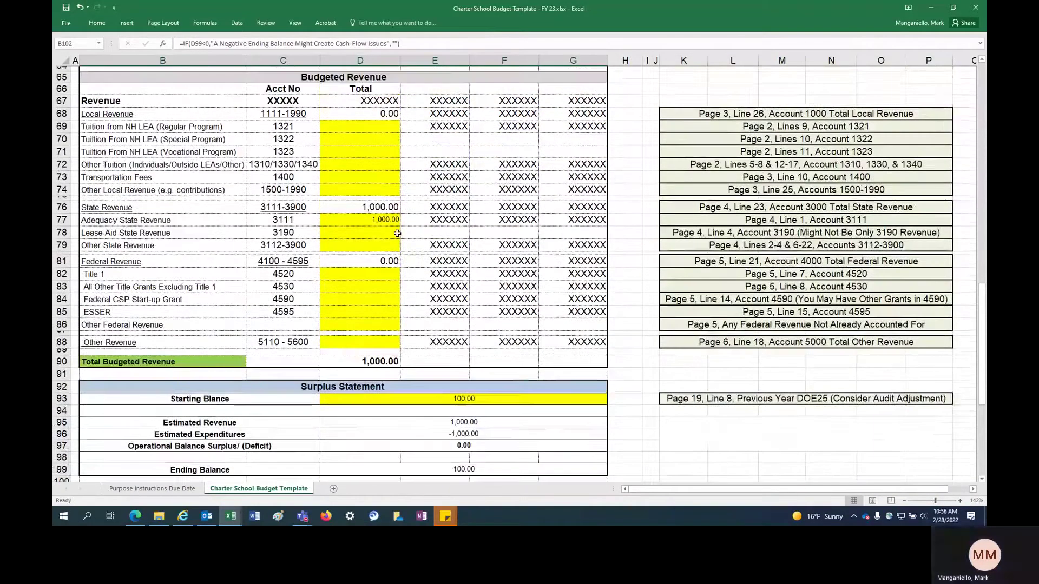
scroll(397, 233, up, 20)
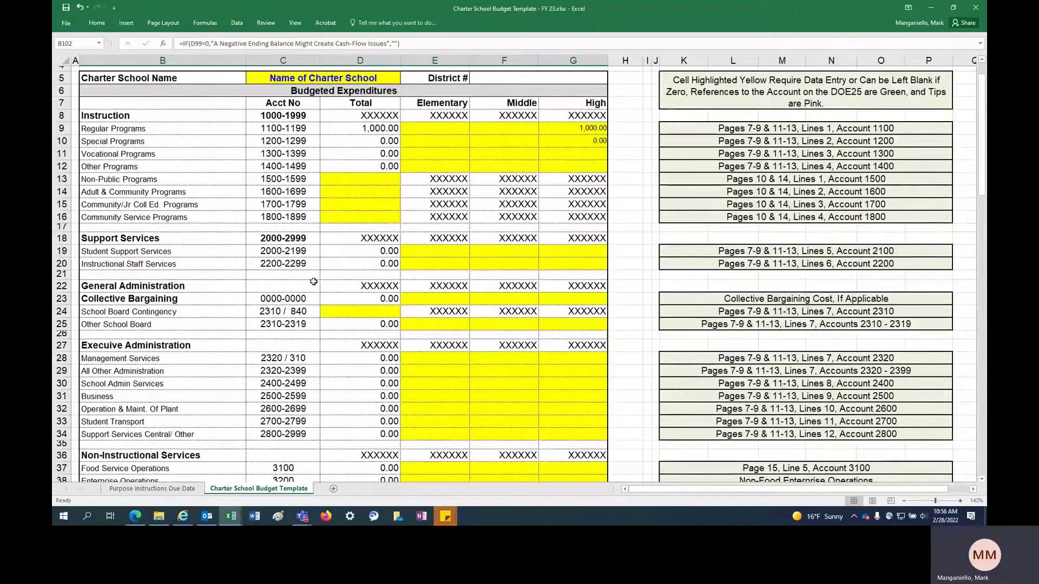
scroll(344, 270, up, 2)
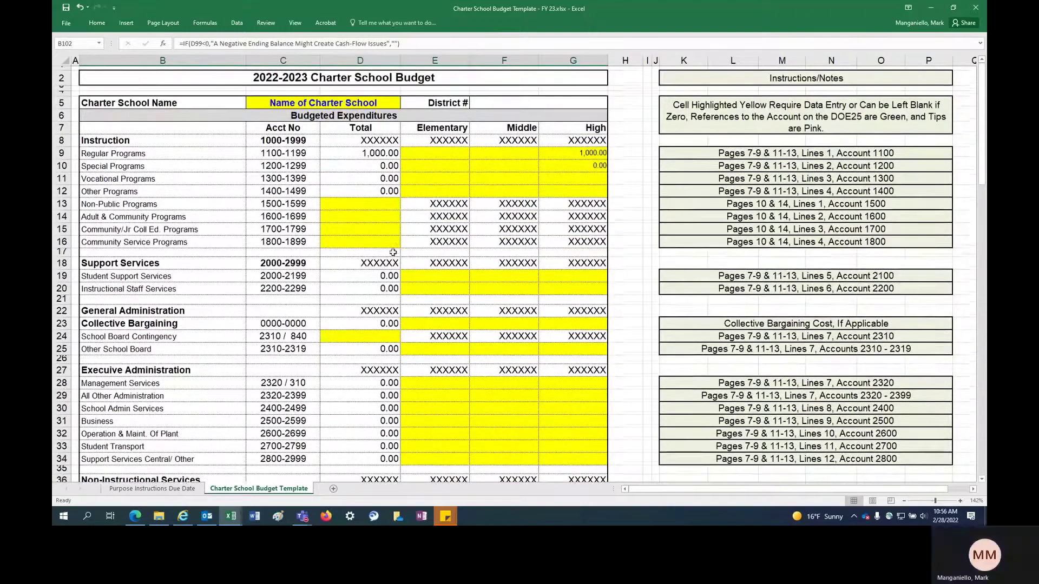
click(187, 489)
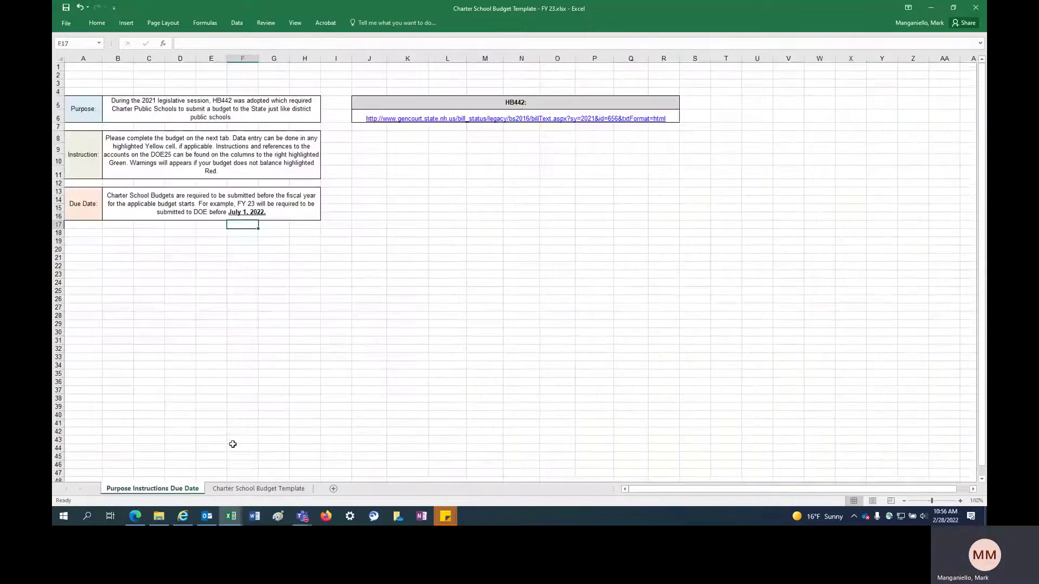